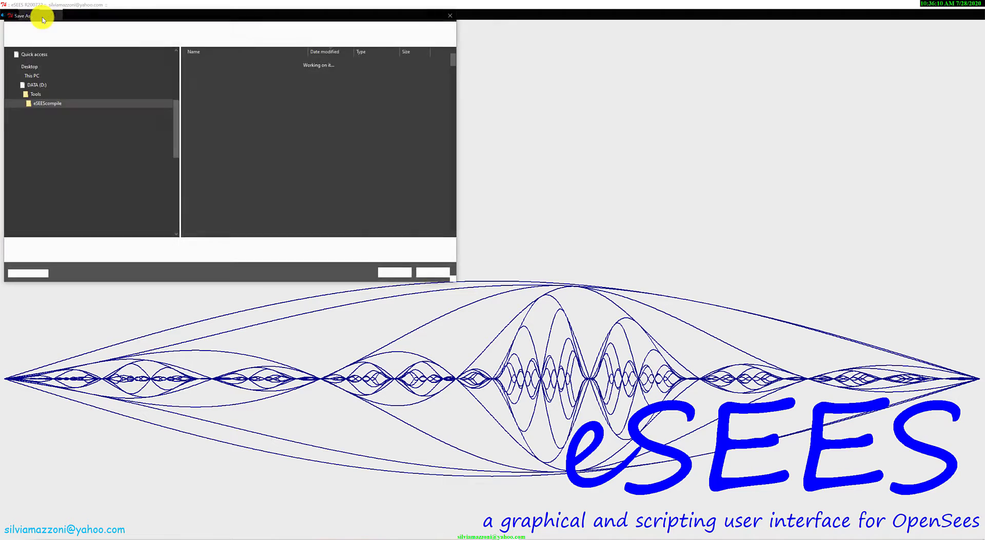
- Save the new input file as GroundMotionExample in the eSEEScompile folder, replacing the existing file of that name
text(Ground)
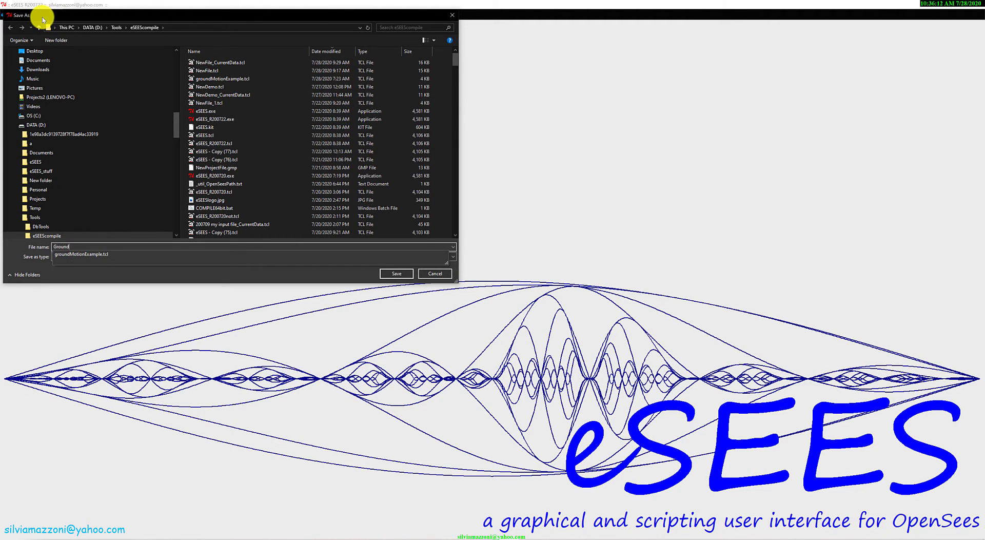
text(MotionExample)
key(Return)
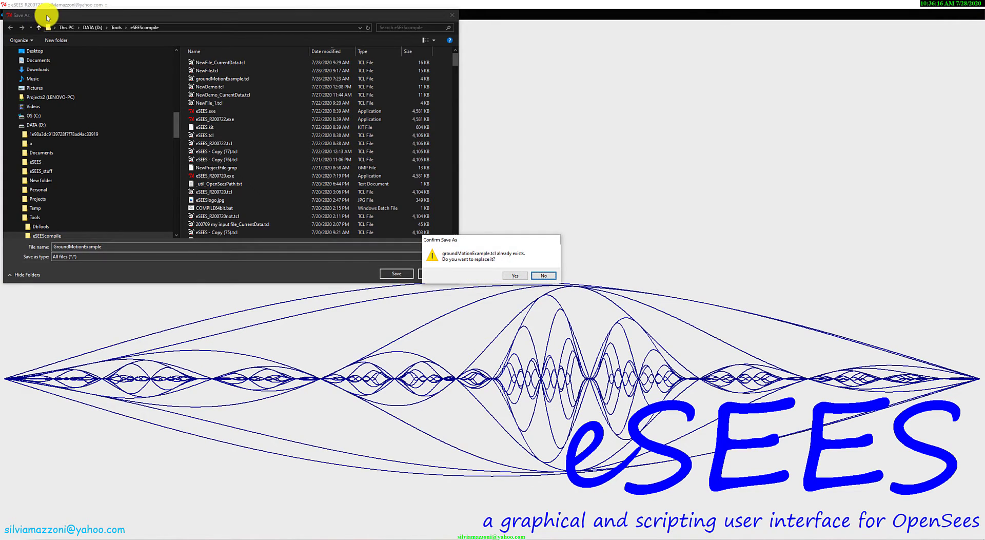
click(516, 275)
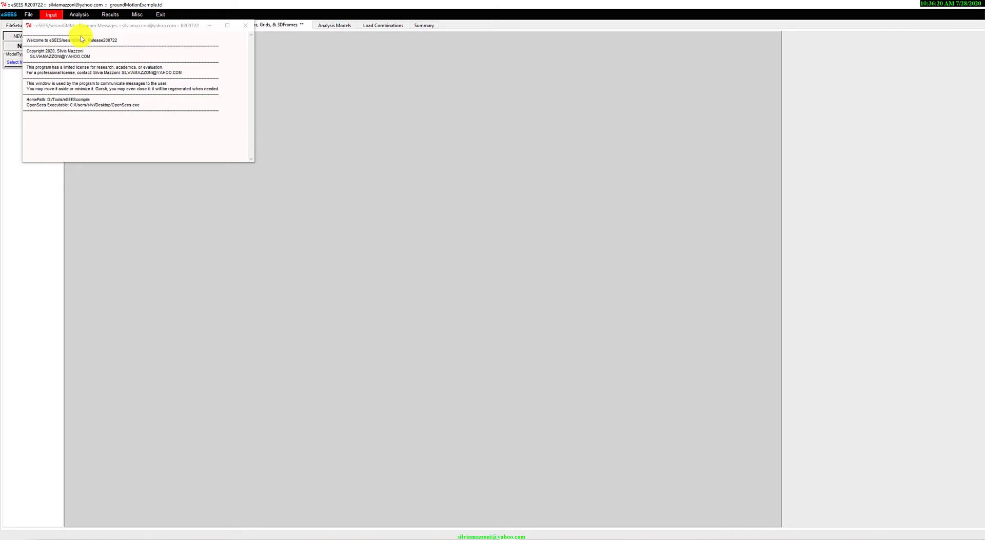
- Move the program messages window out of the way and open the file setup with its directories and units
click(145, 39)
drag(144, 38, 322, 122)
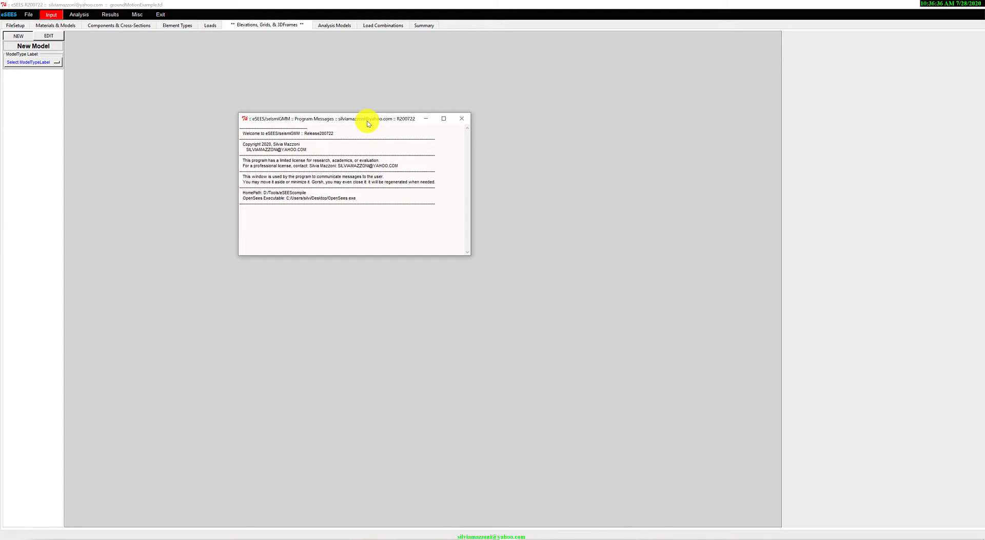
drag(257, 123, 984, 101)
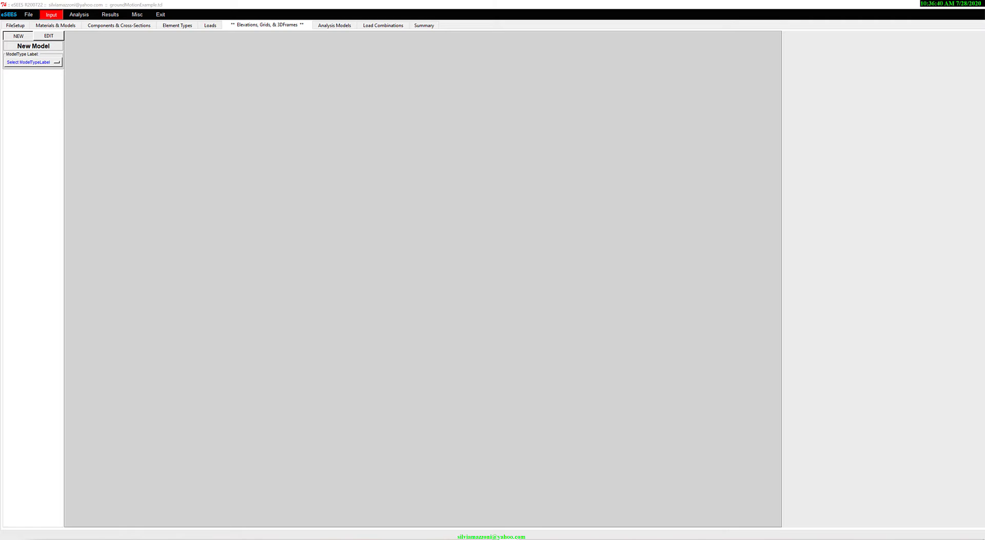
click(15, 25)
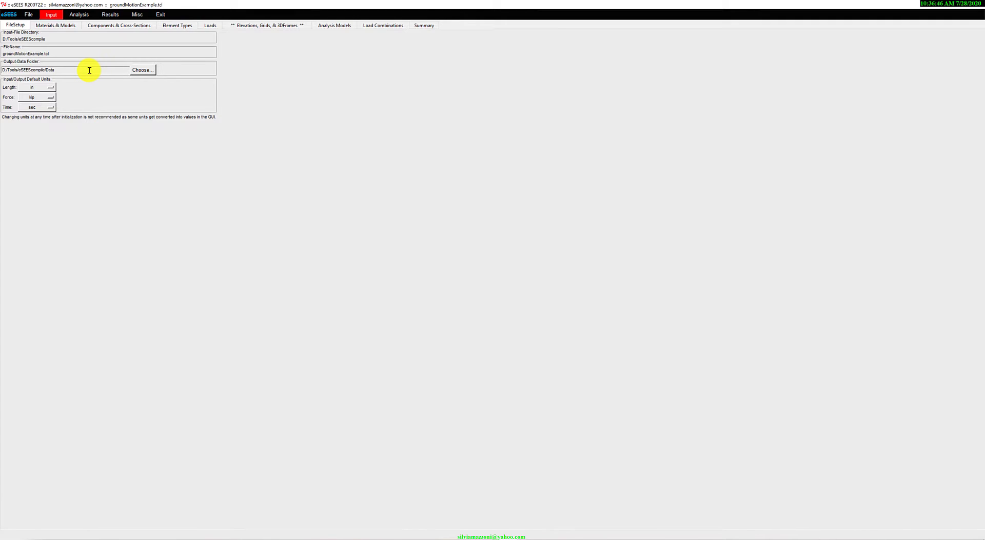
- Define and save a ConfinedConcrete material with a nominal compressive strength (FpC) of 4
click(54, 28)
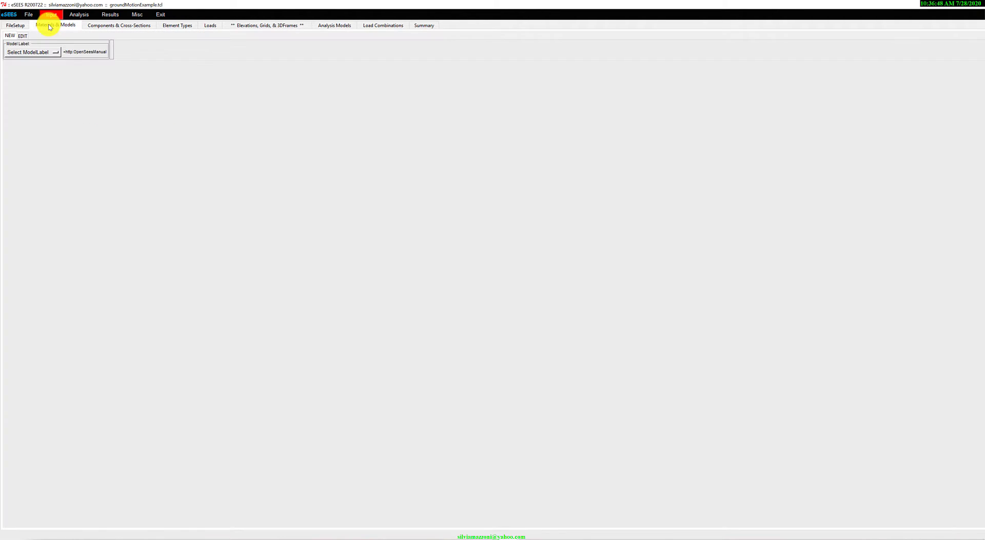
click(32, 53)
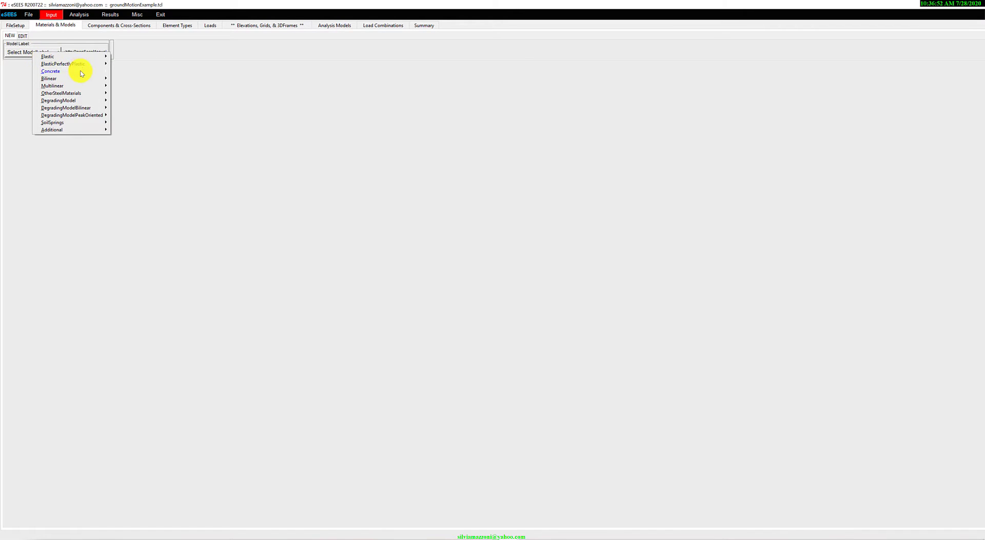
mouse_move(82, 72)
click(117, 71)
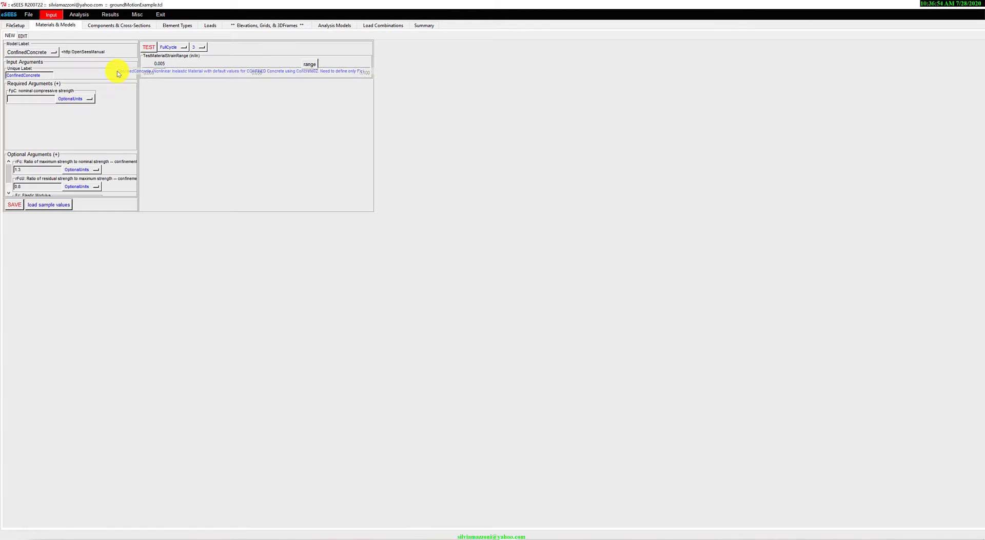
click(17, 103)
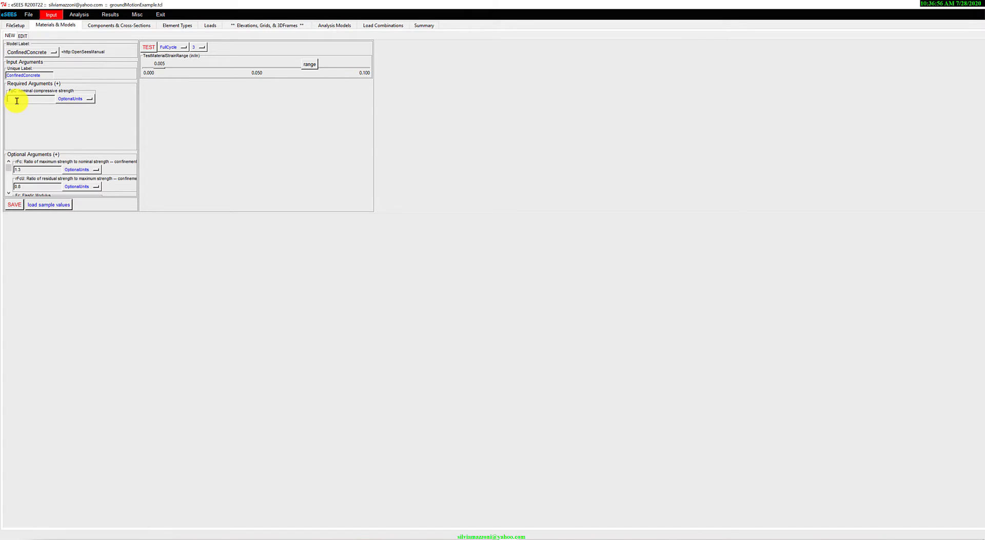
text(4)
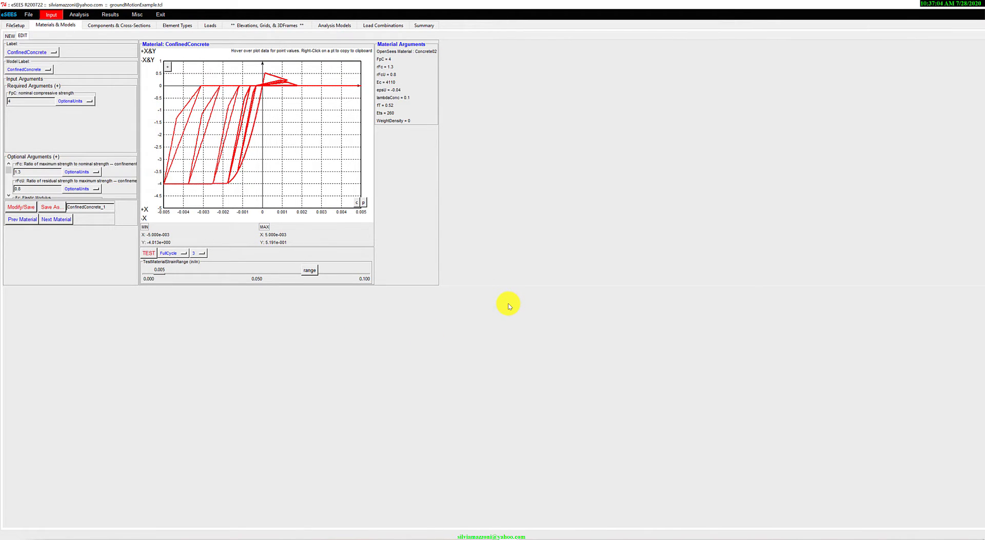
- Define and save an UnconfinedConcrete material with a nominal strength (FpC) of 3.5
click(11, 35)
click(29, 54)
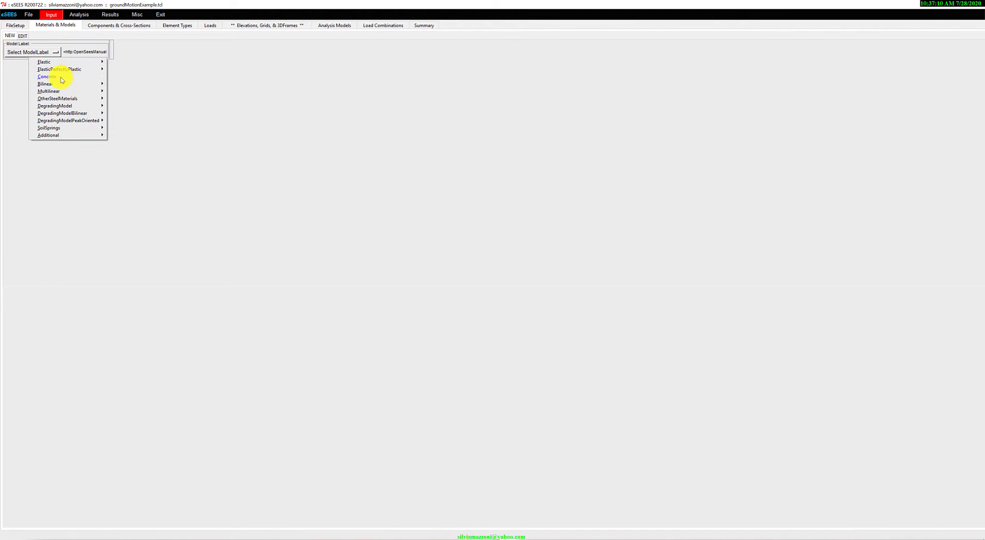
mouse_move(61, 79)
click(130, 83)
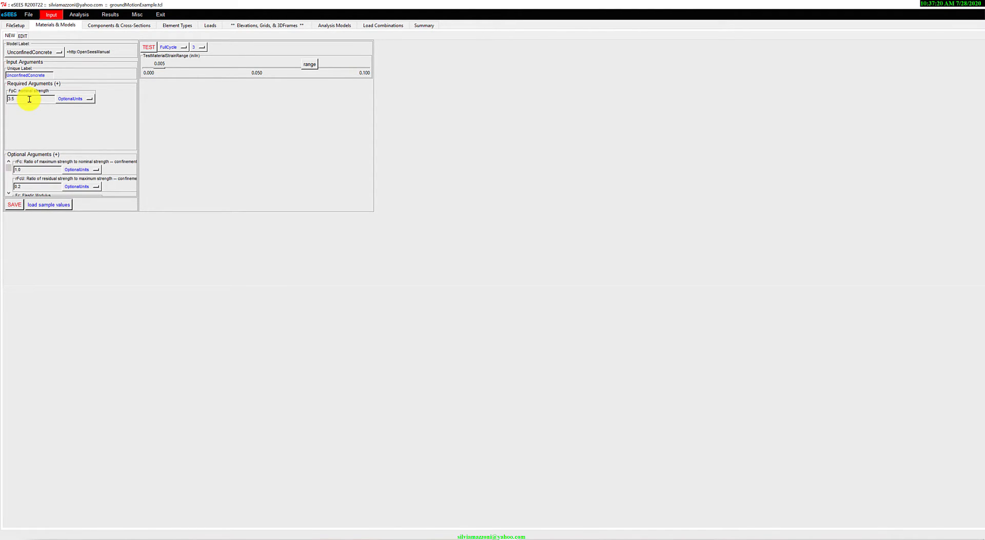
click(13, 204)
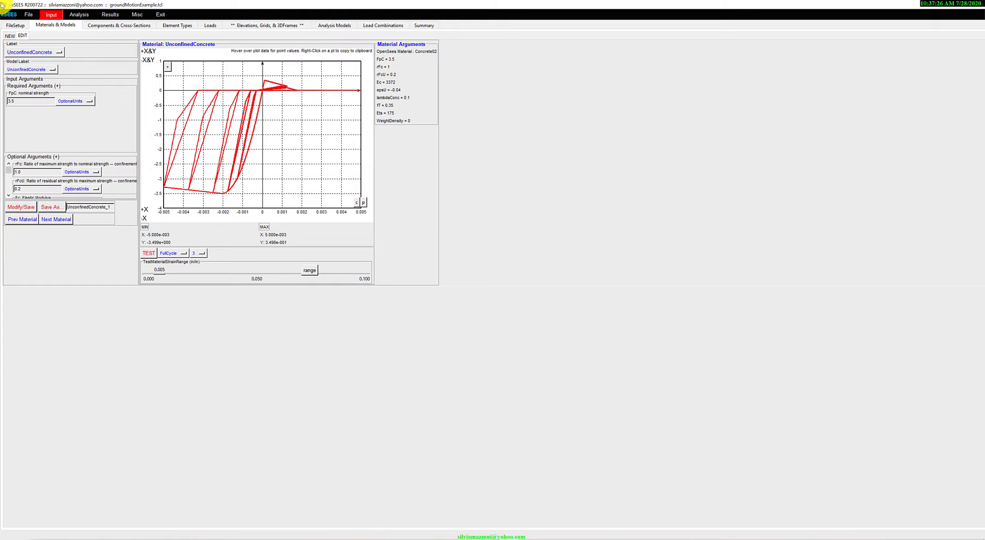
- Start a new ModIMKPinching material, expand its required arguments and load the sample values
click(10, 36)
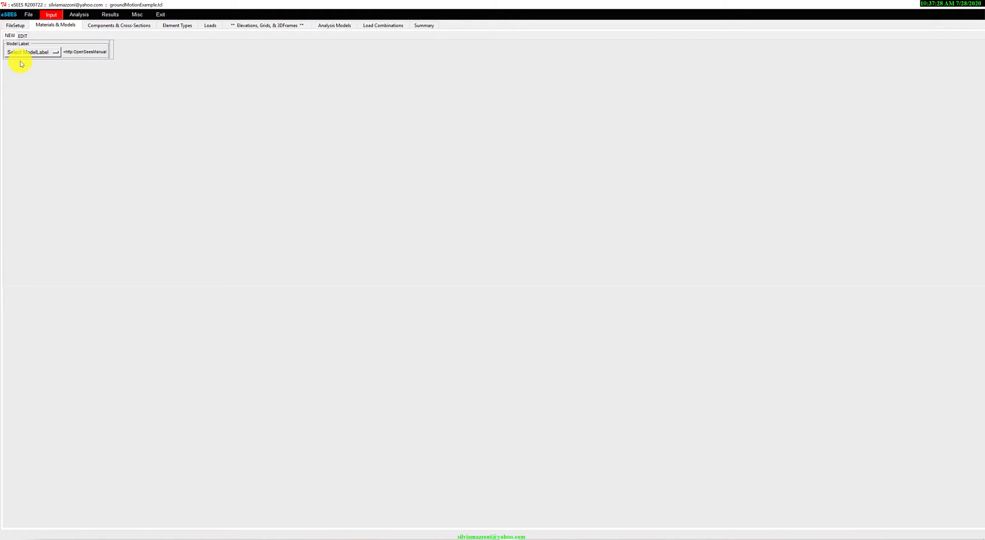
click(14, 54)
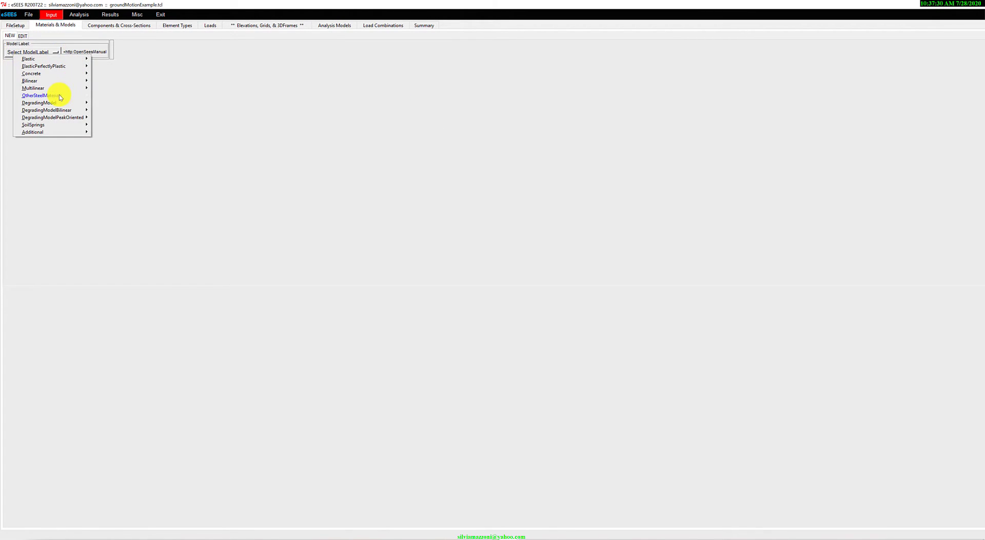
click(108, 102)
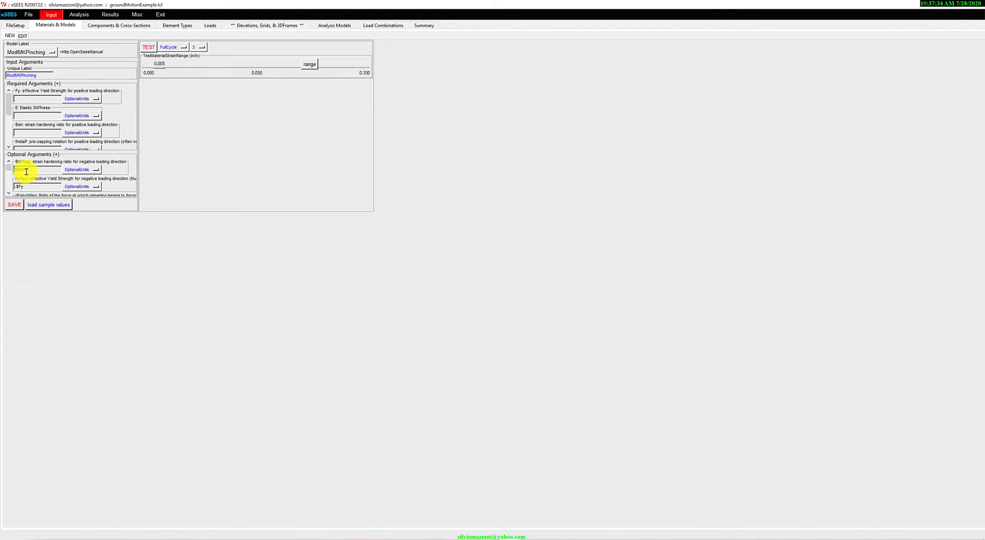
click(17, 82)
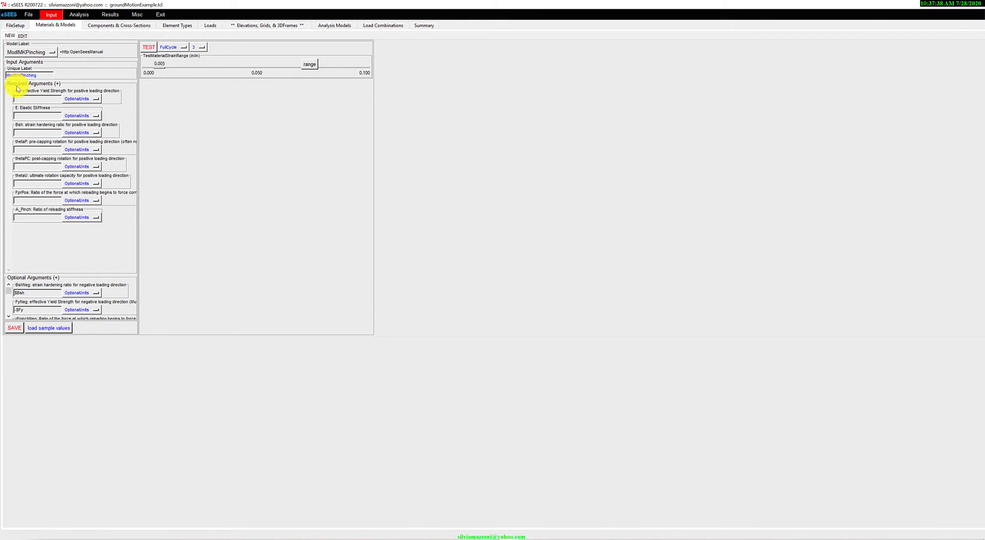
click(39, 329)
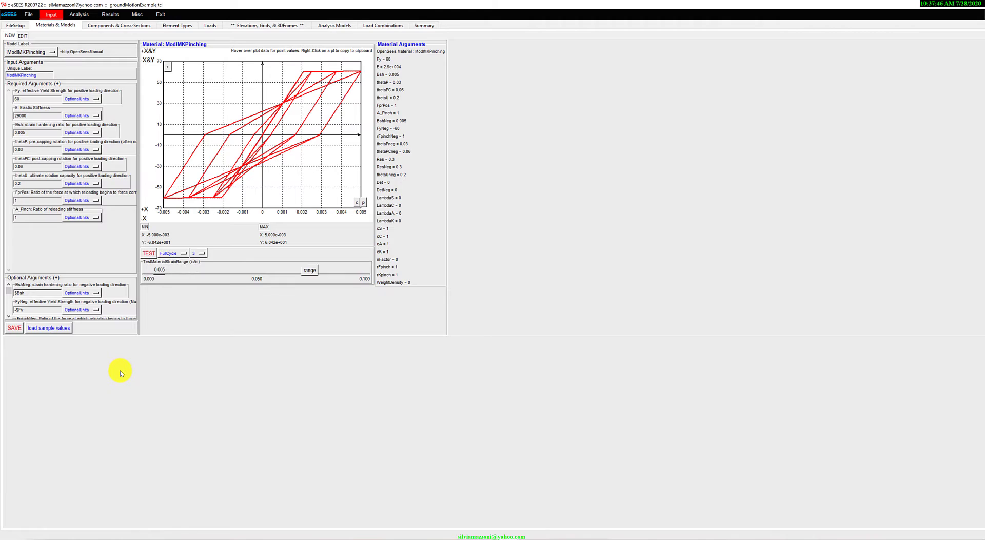
- Look up the ModIMKPinching material in the online OpenSees manual, then return to eSEES
click(83, 52)
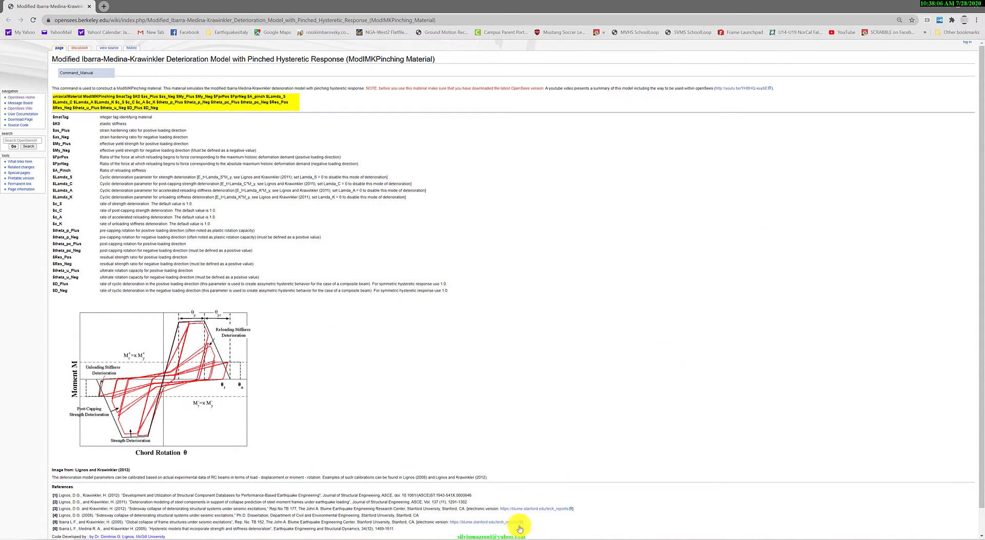
mouse_move(531, 532)
click(493, 516)
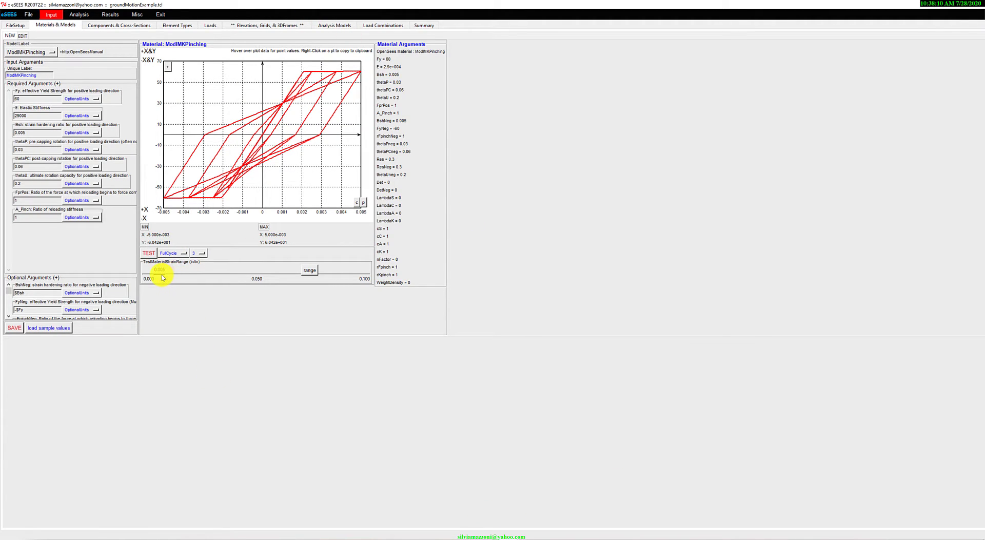
- Set the test strain range to 0.056 and the positive cyclic deterioration rate (Det) to 0.042, and test the material
drag(163, 277, 230, 272)
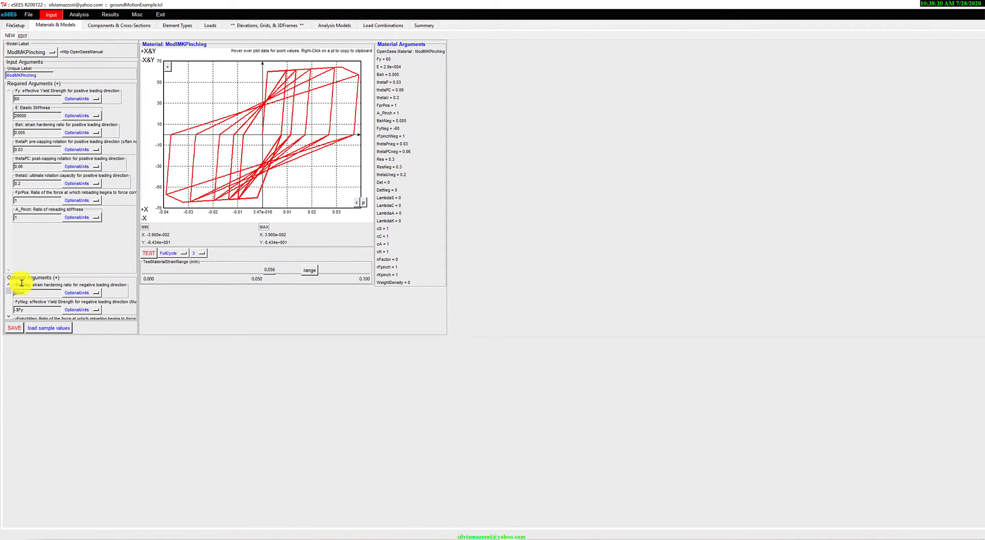
click(24, 84)
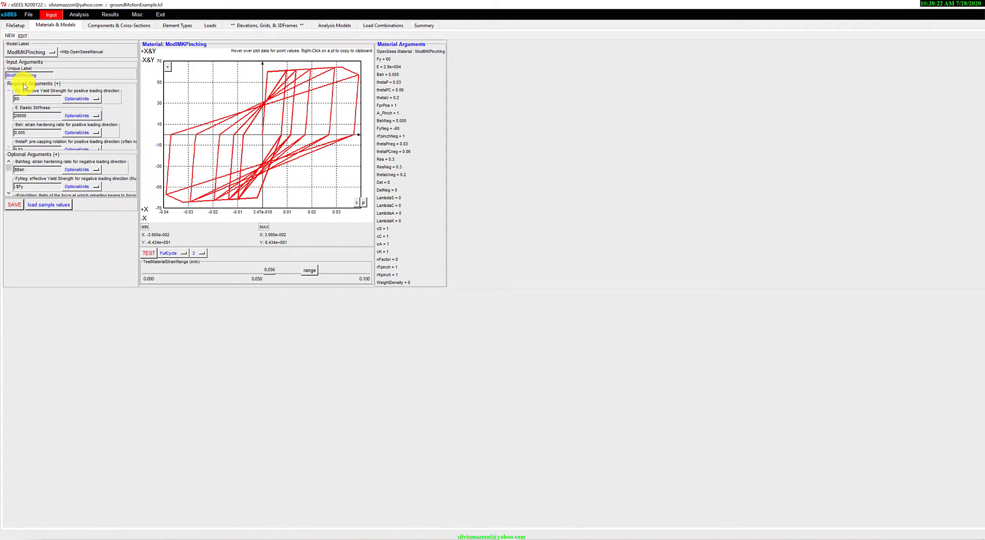
click(20, 154)
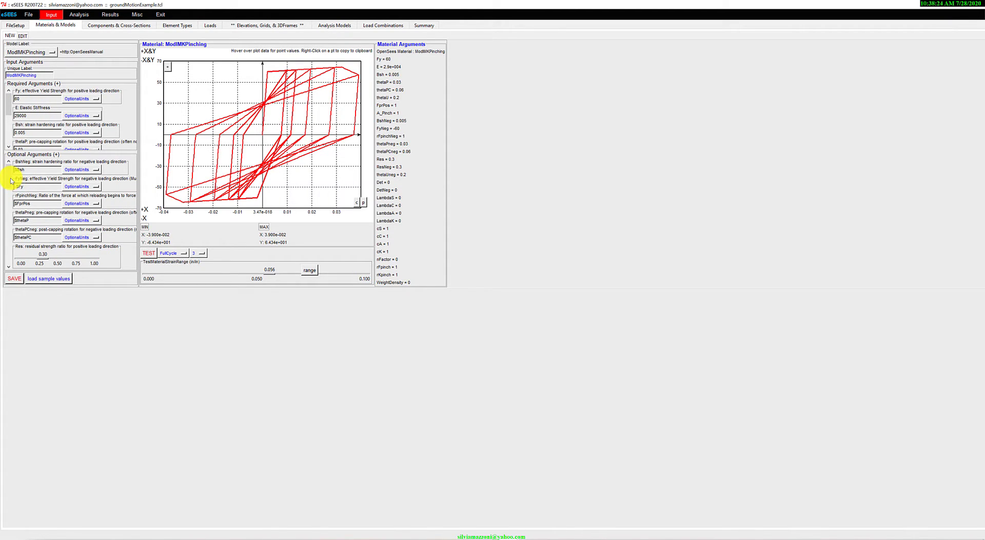
drag(10, 185, 10, 207)
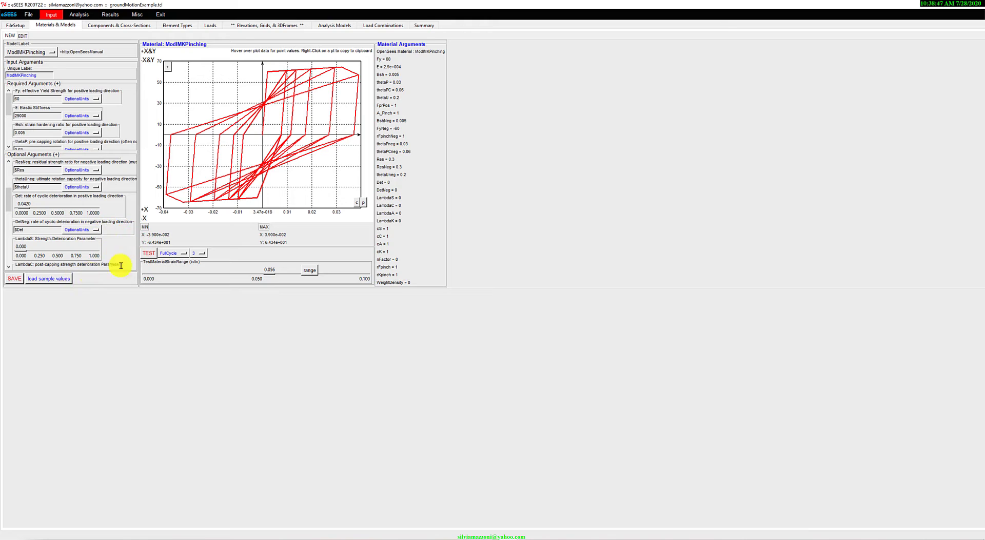
click(150, 255)
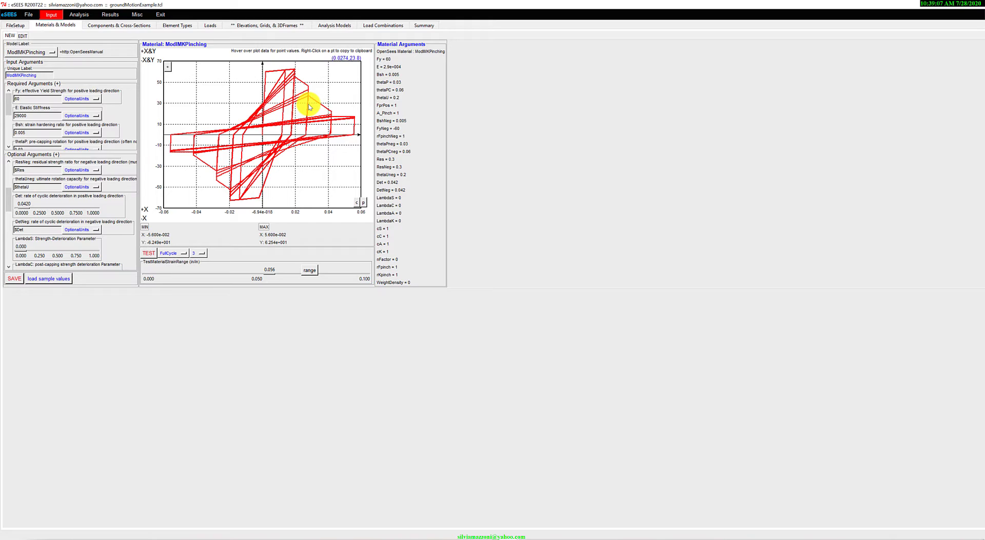
- Label the ModIMKPinching material Steel and save it
click(15, 279)
click(12, 279)
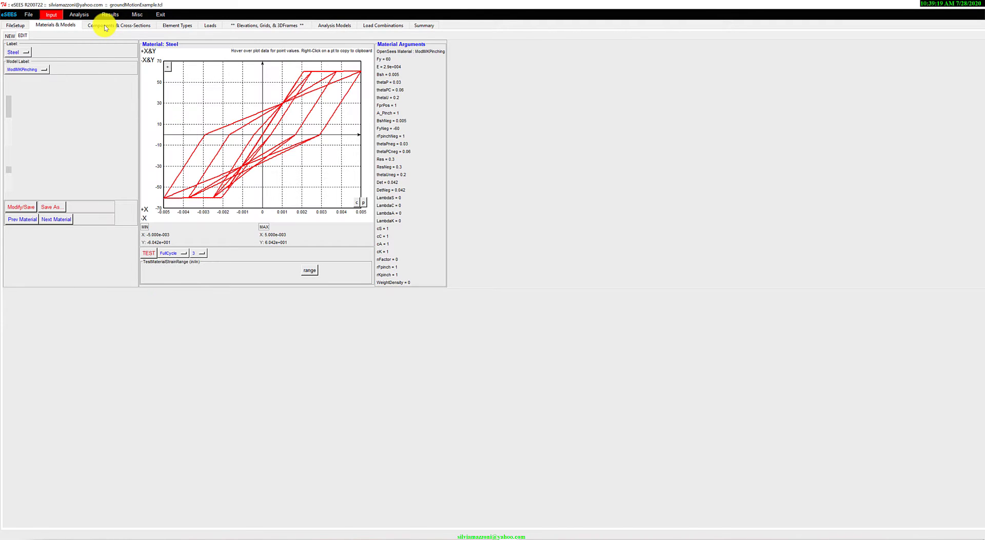
- Start a new RCRectangularFiberComponent with a component depth (B) of 30 and width (H) of 48
click(122, 25)
click(24, 53)
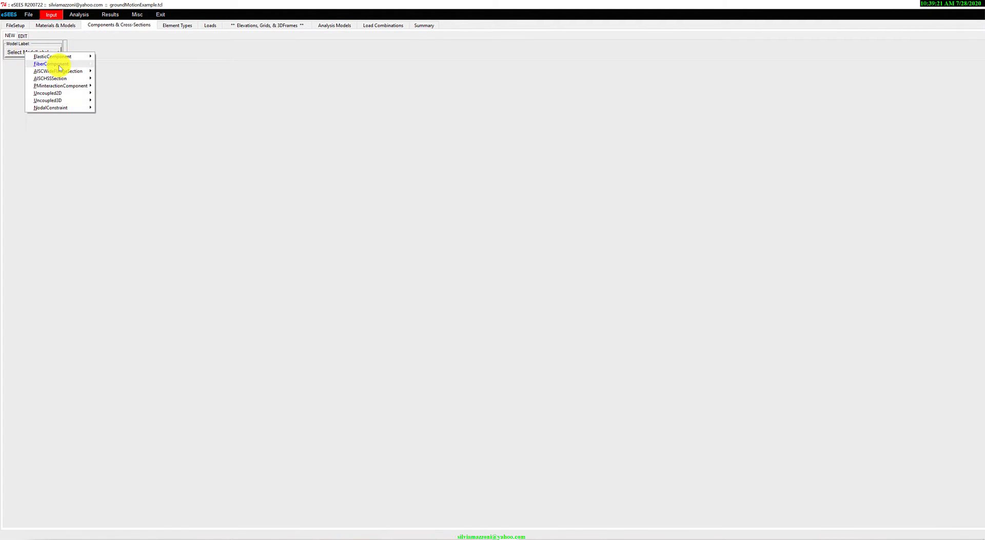
mouse_move(59, 71)
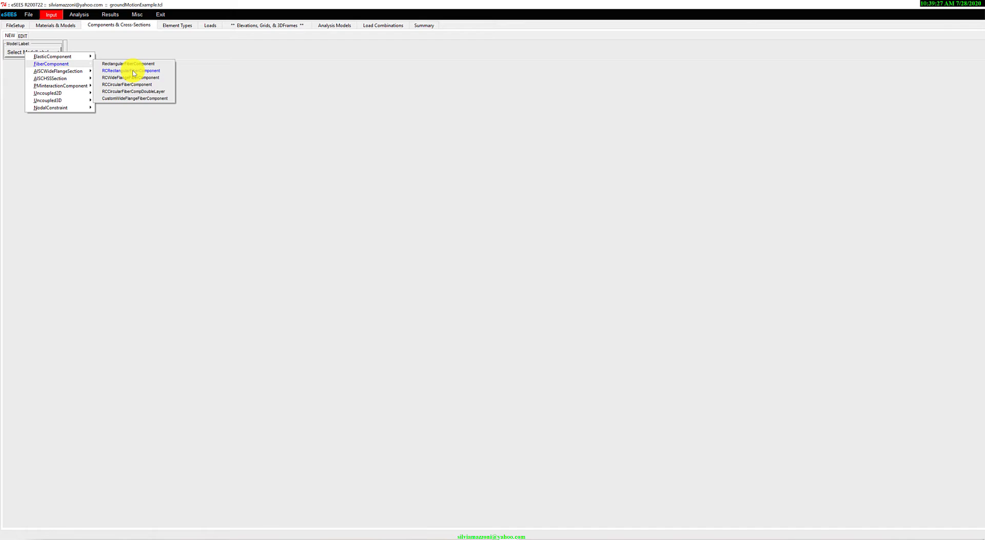
click(133, 71)
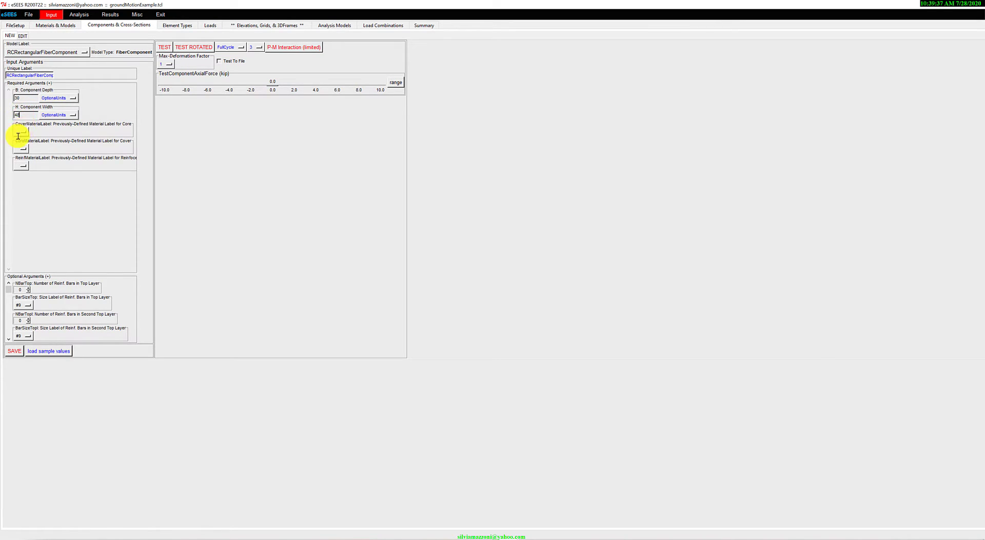
- Assign UnconfinedConcrete to the cover, ConfinedConcrete to the core and Steel to the reinforcement, and test the component
click(22, 132)
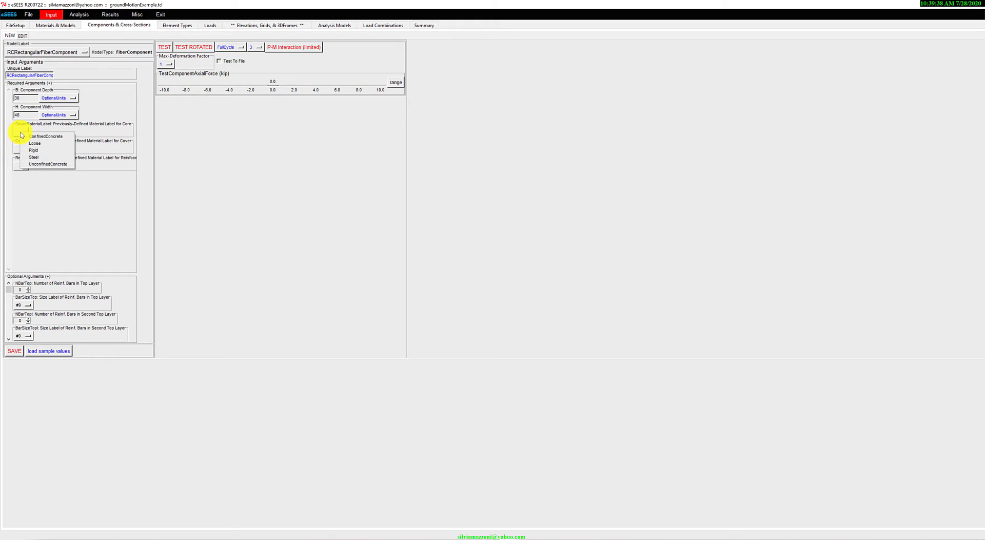
click(38, 164)
click(20, 149)
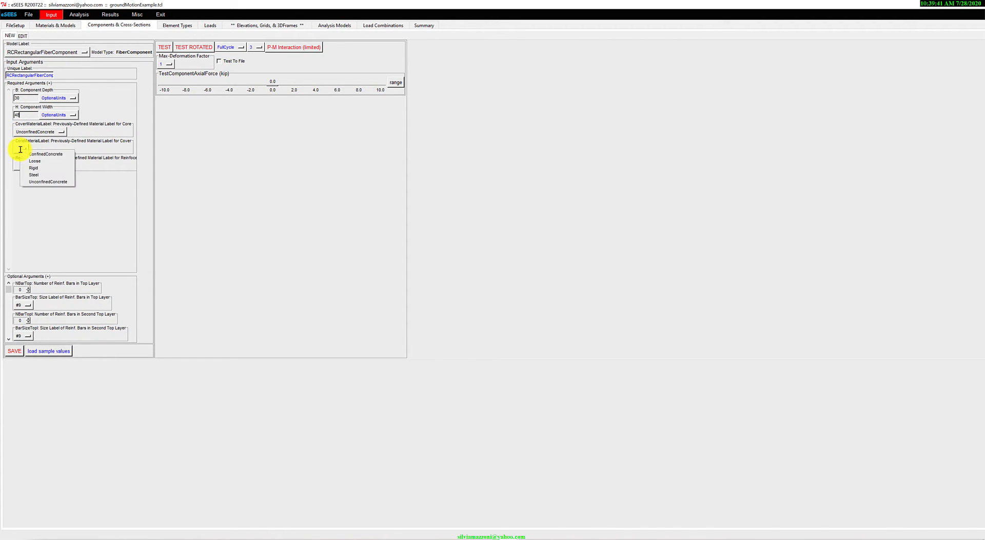
click(40, 157)
click(27, 164)
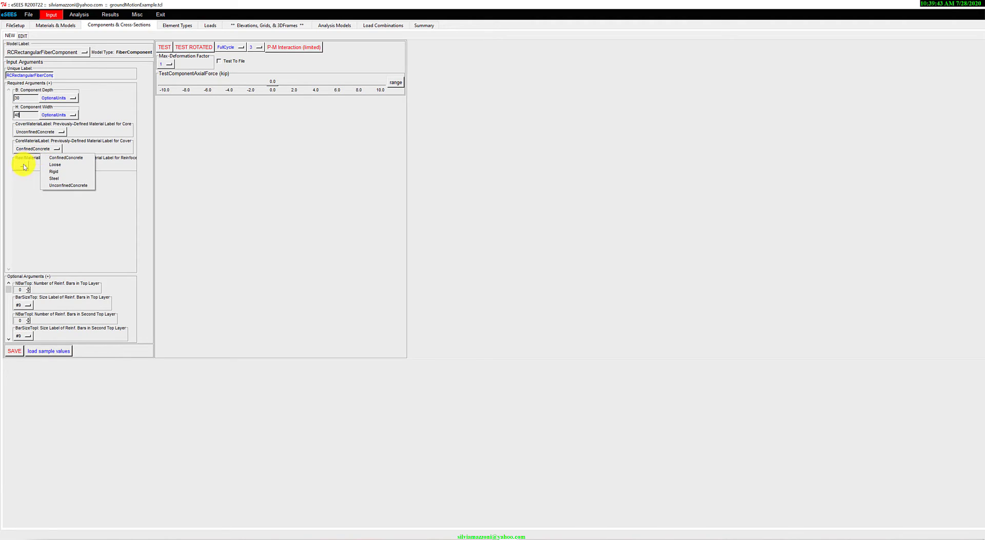
click(23, 165)
click(41, 189)
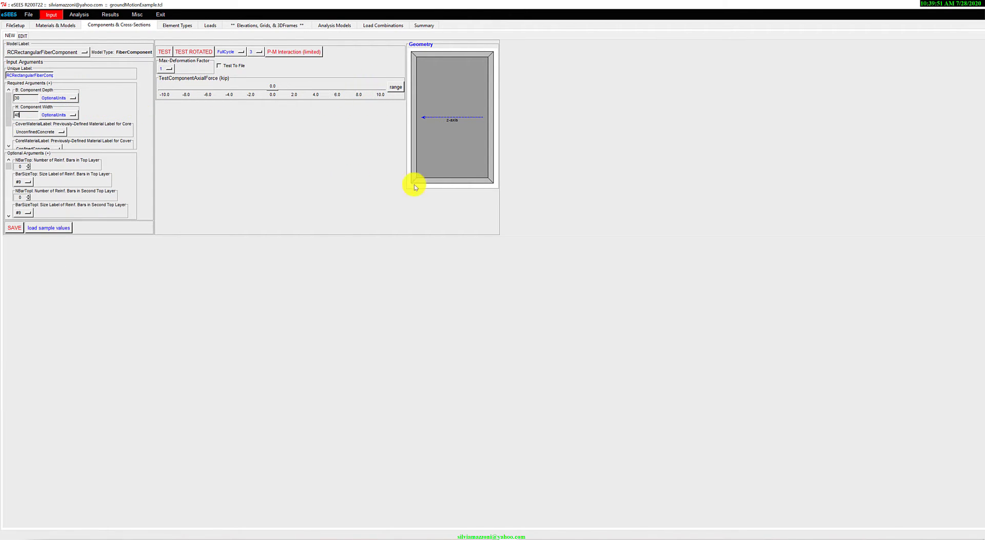
click(161, 53)
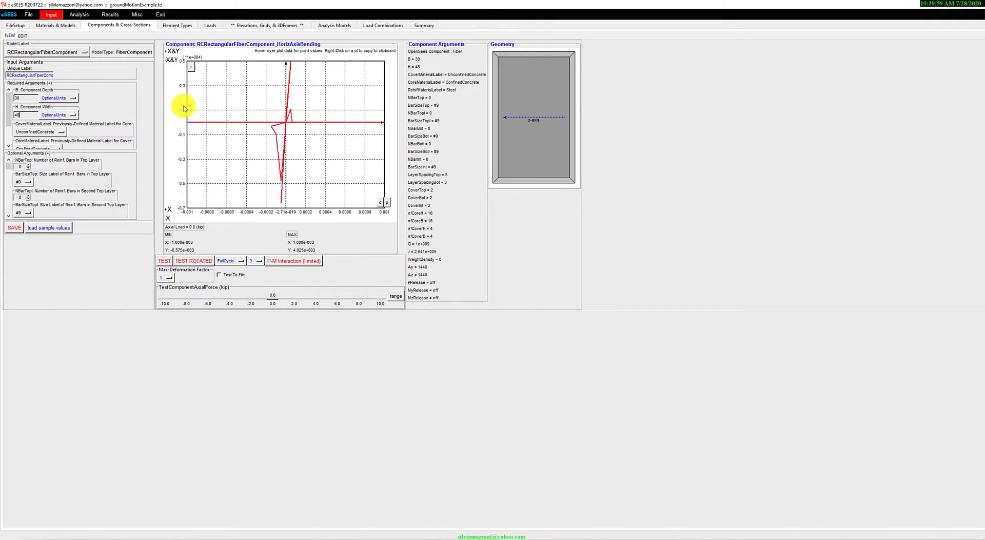
- Reinforce the section with 6 #11 bars in the top layer, 4 in the second top layer and 6 in the bottom layer, and test it
click(29, 153)
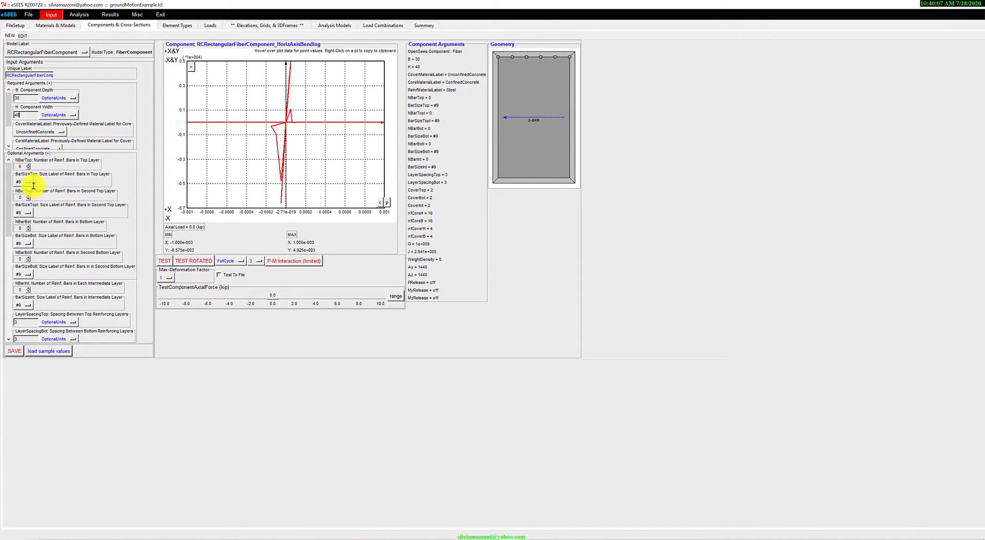
click(28, 181)
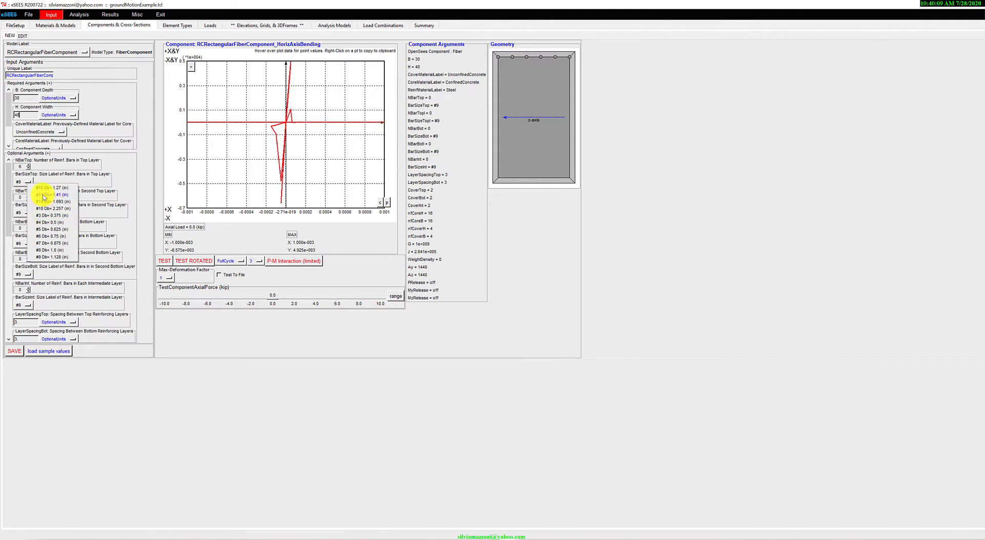
click(44, 195)
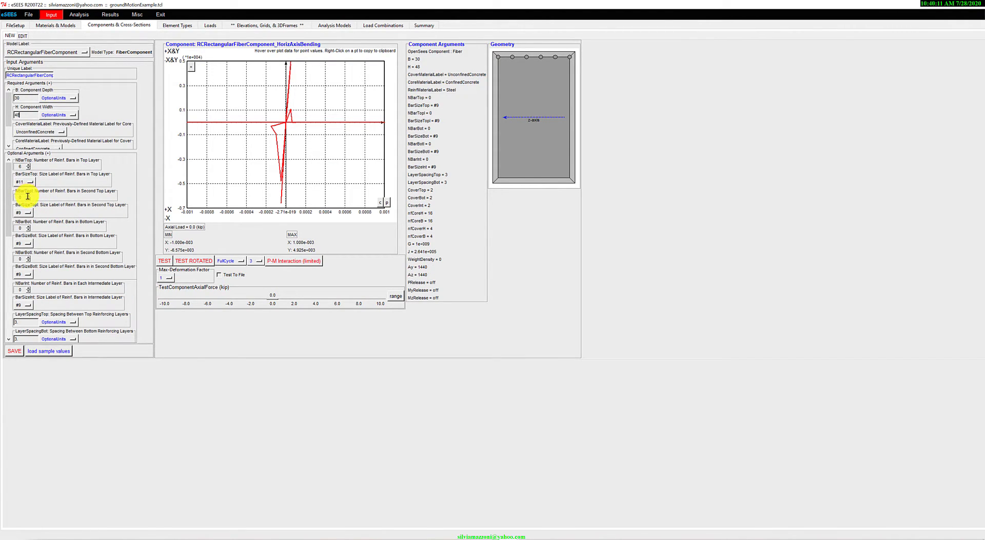
click(28, 195)
click(165, 263)
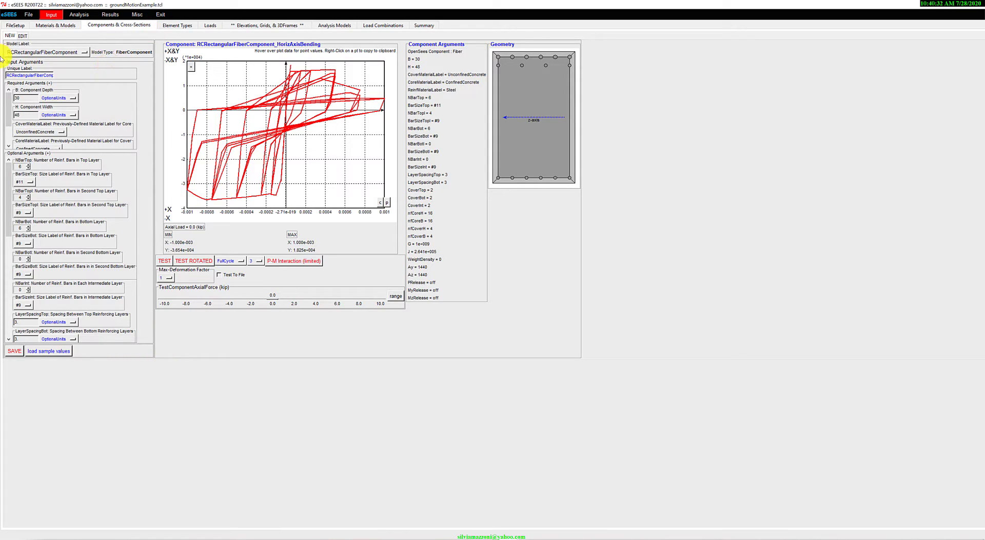
- Label the reinforced concrete component beam and save it
double_click(35, 78)
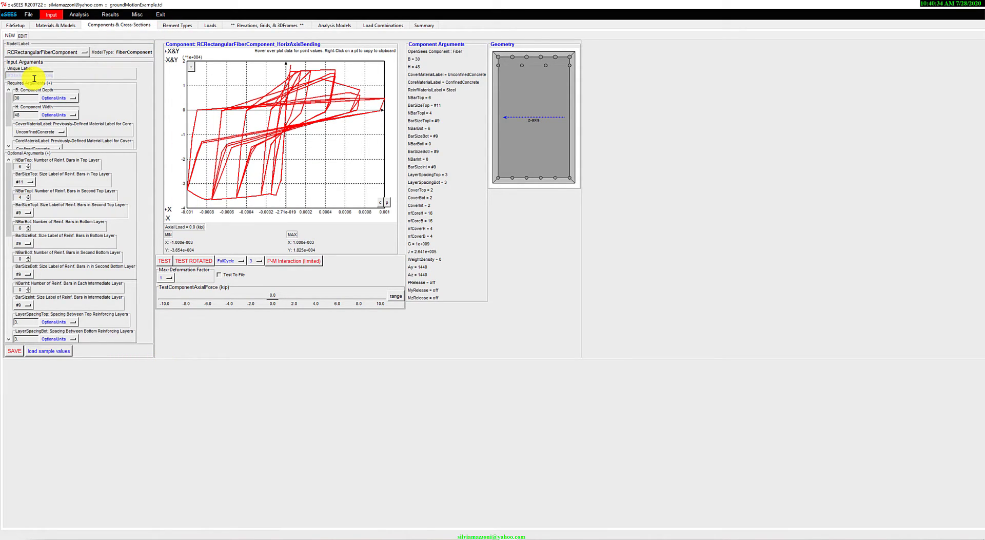
text(beam)
click(13, 351)
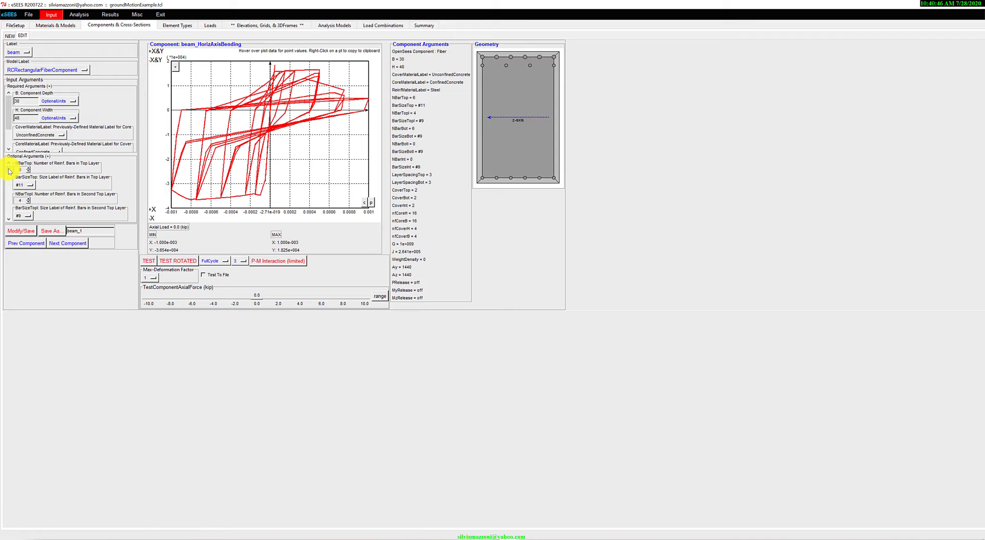
- Give the beam section 4 bars in the second bottom layer and 6 intermediate bars, and test it
drag(9, 170, 9, 175)
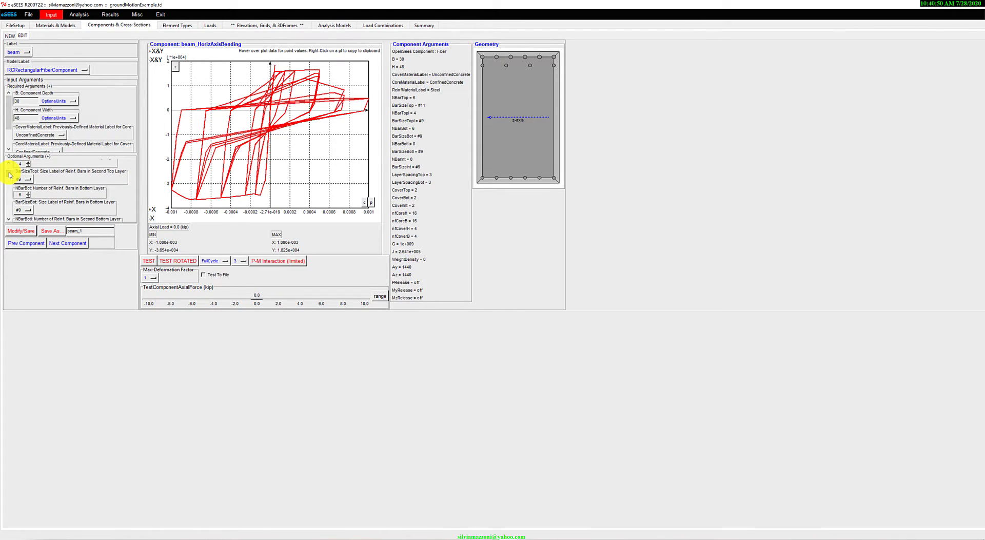
click(27, 154)
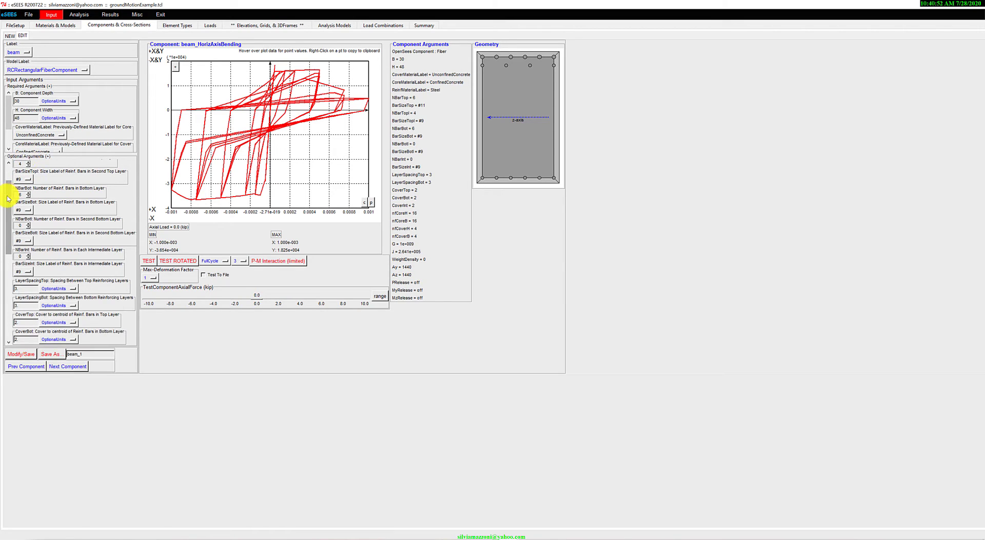
click(29, 223)
click(29, 224)
click(29, 224)
click(29, 224)
click(28, 255)
click(28, 254)
click(28, 254)
click(28, 255)
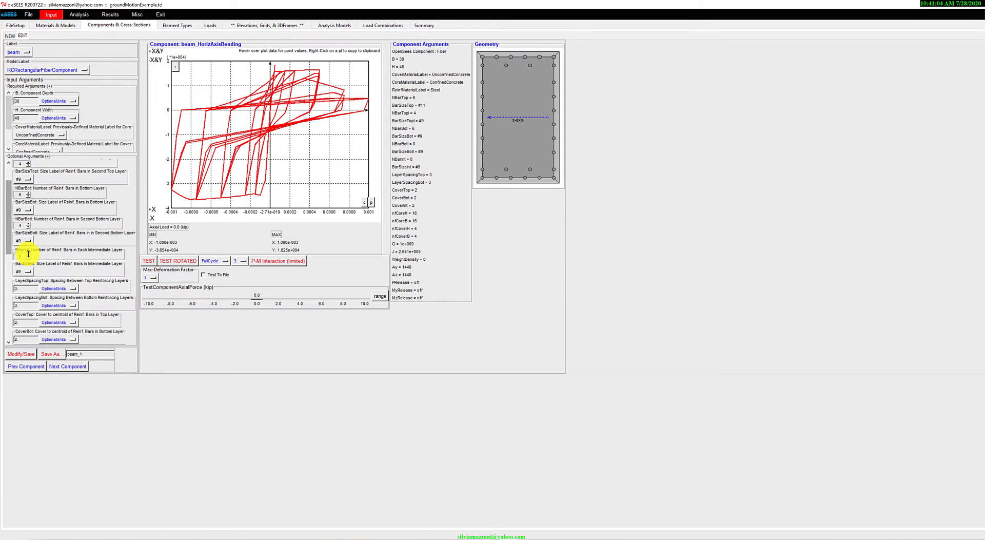
click(151, 262)
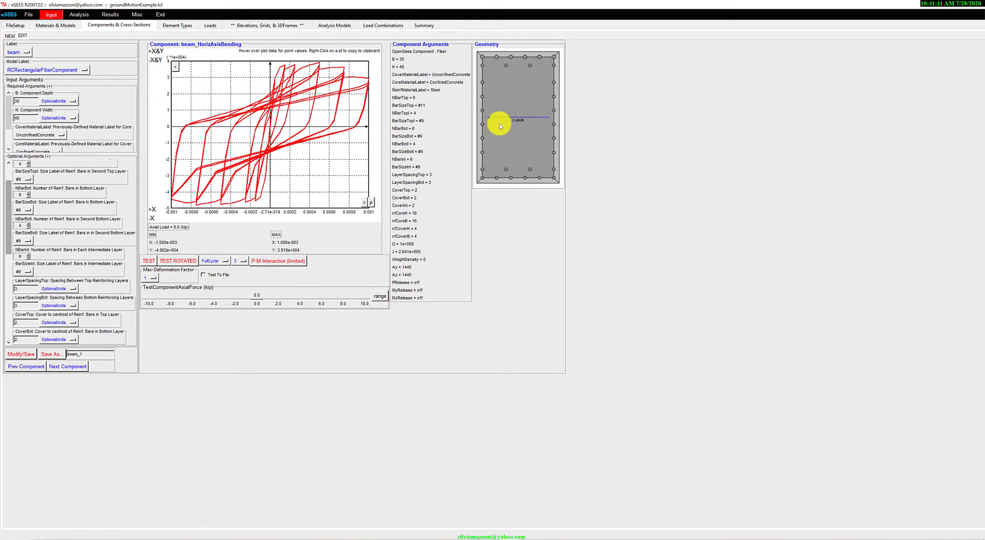
- Set the number of intermediate bars to 3 and test the beam section
click(28, 258)
click(29, 259)
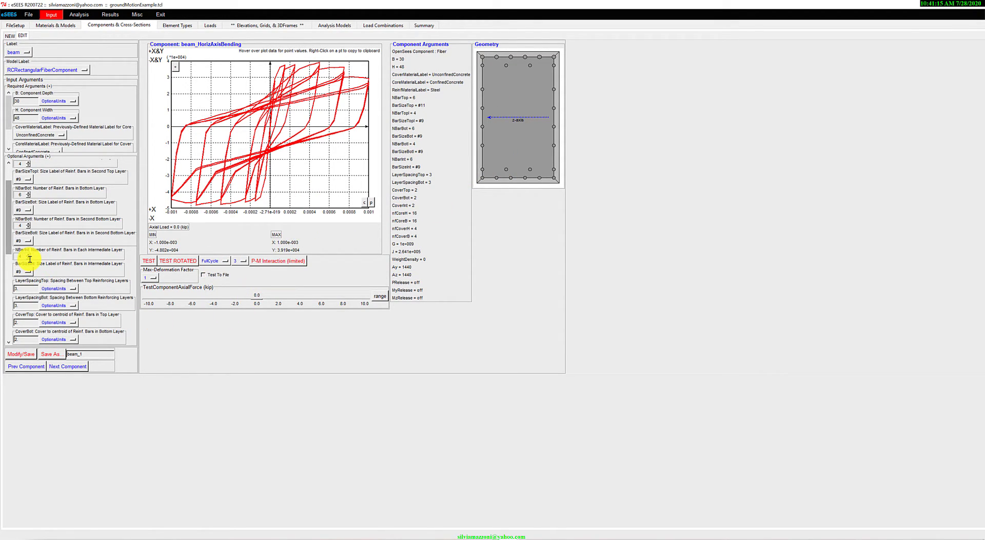
click(156, 265)
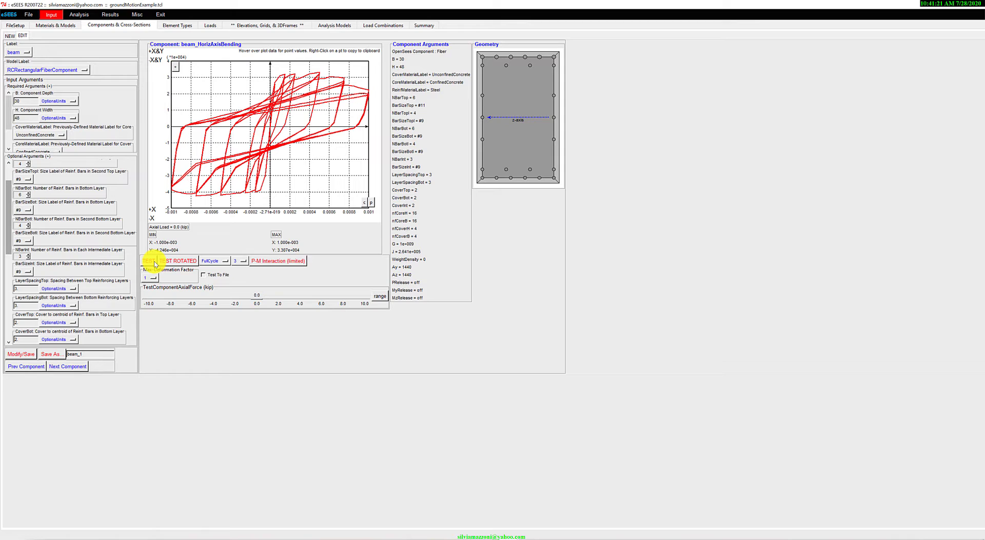
- Run the rotated test and the horizontal-axis bending test on the beam section, and overlay the previous curve for comparison
click(194, 263)
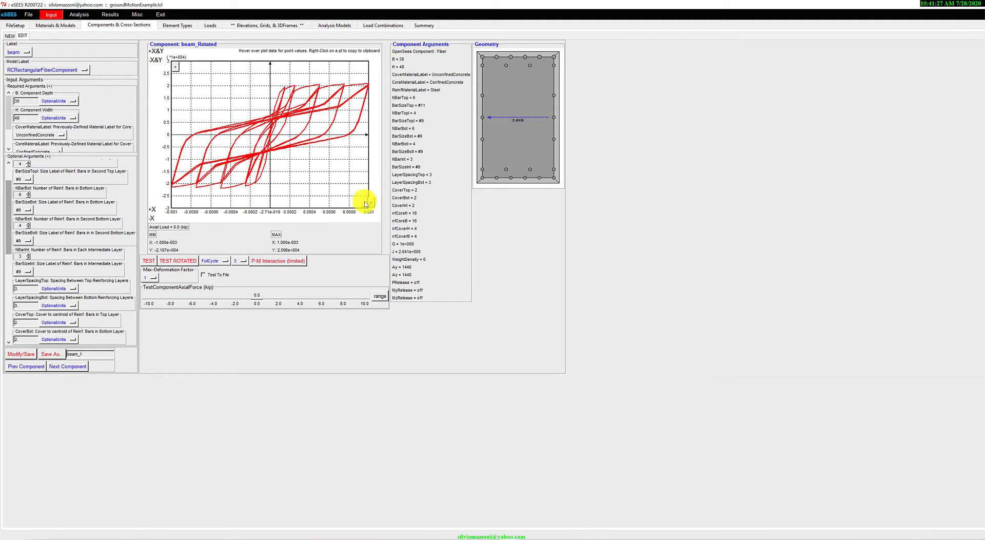
click(150, 262)
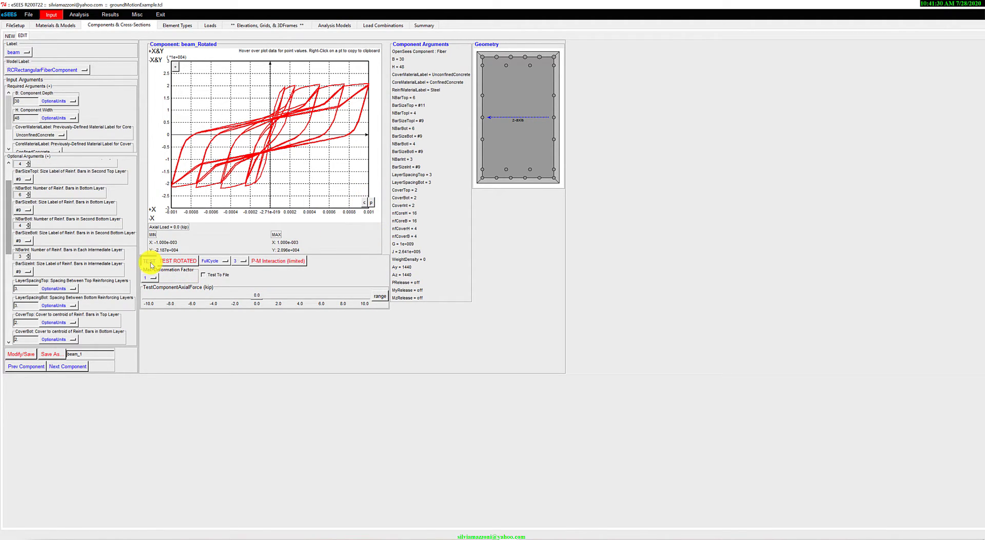
click(373, 205)
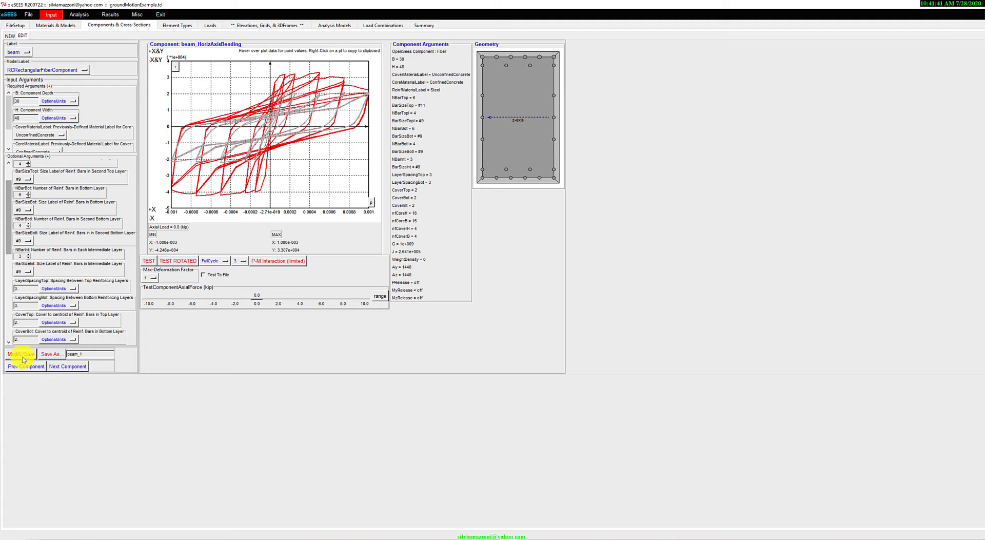
- Save a copy of the beam component as column
drag(89, 354, 66, 355)
text(column)
click(52, 354)
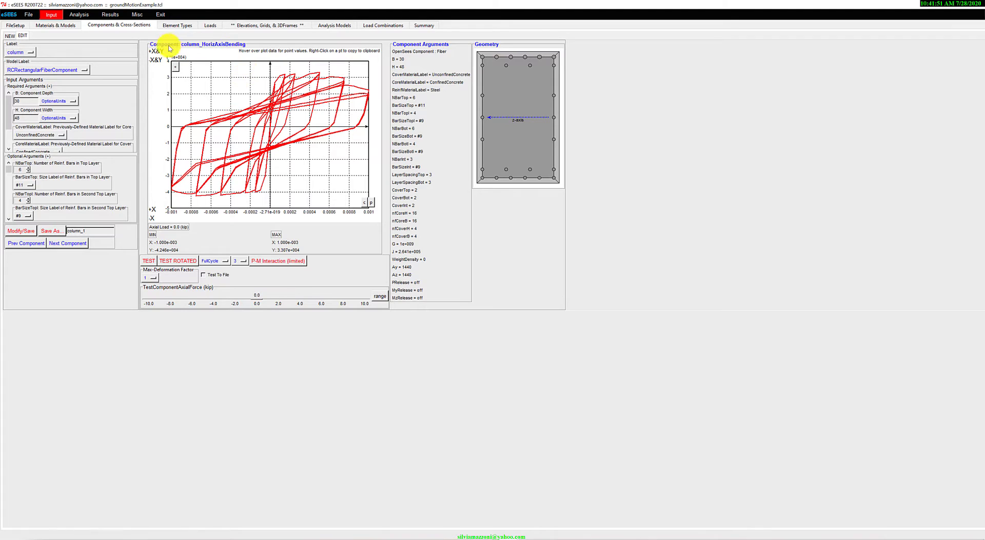
- Start a new model of type Elevation
click(172, 26)
click(31, 49)
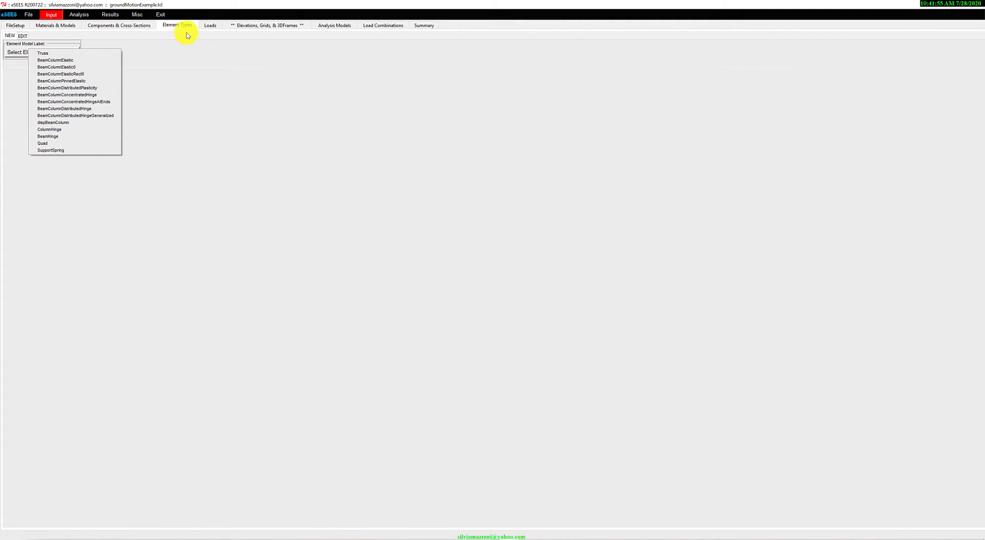
click(207, 25)
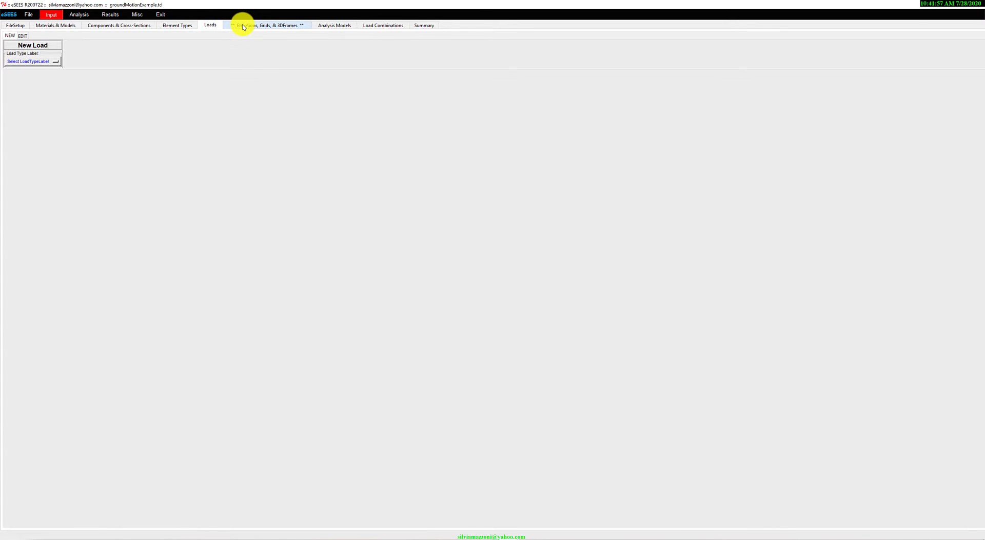
click(244, 27)
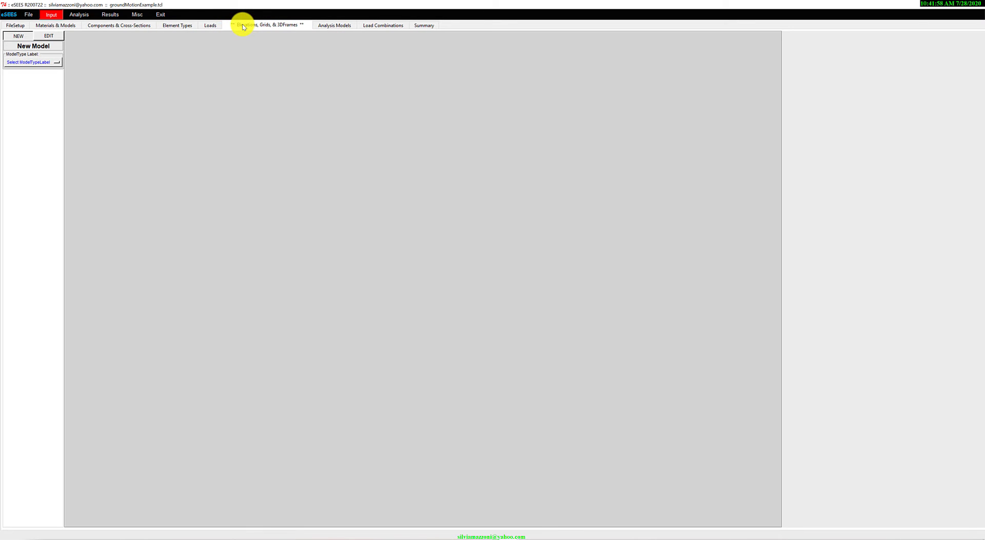
click(15, 61)
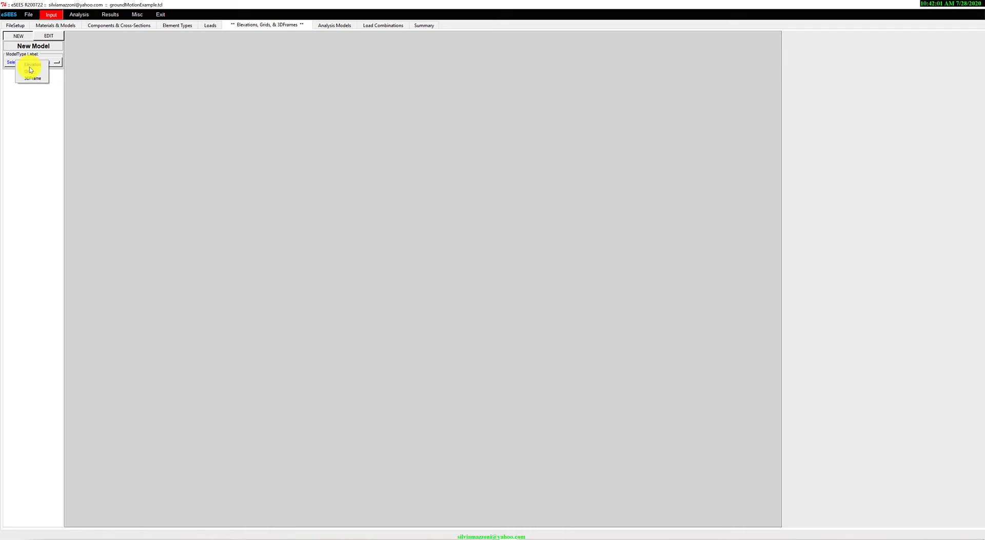
click(31, 65)
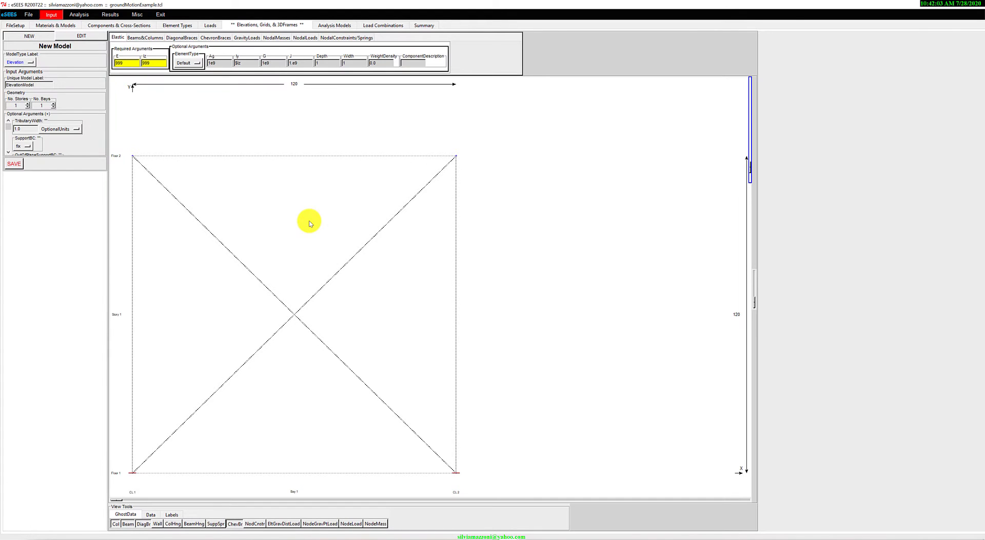
- Set the elevation model to 5 stories and hide the ghost diagonal braces and beams
click(27, 104)
click(28, 105)
click(28, 105)
click(29, 107)
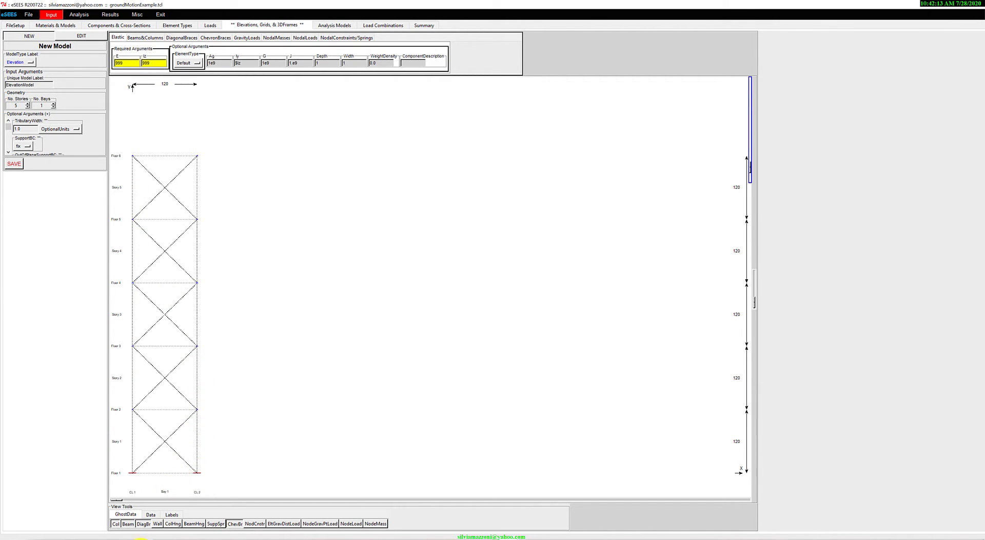
click(142, 523)
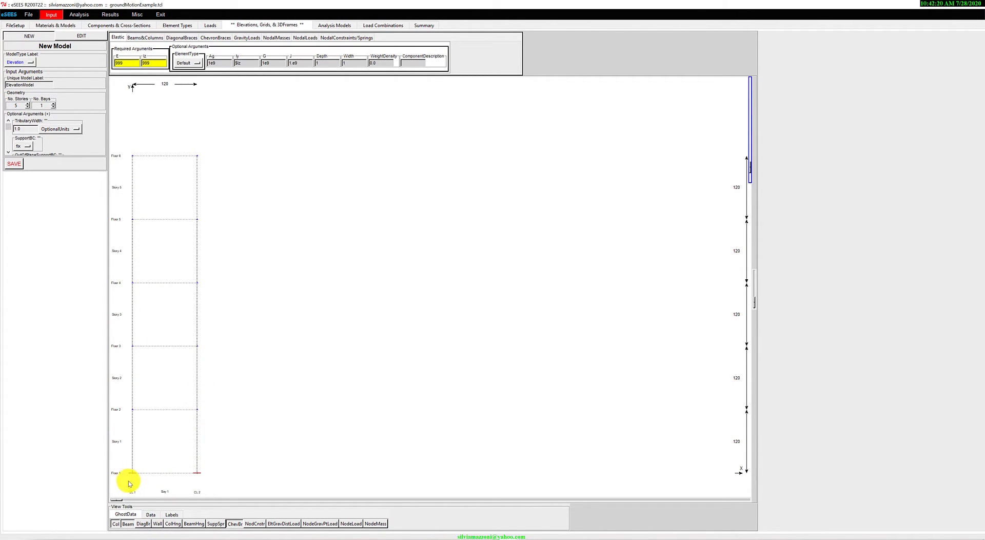
click(128, 523)
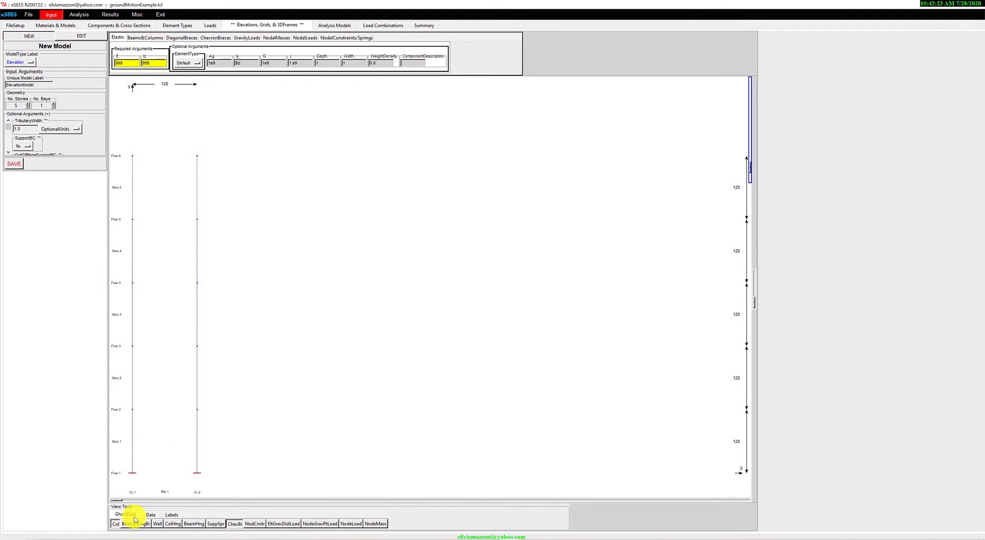
- Add column elements using the column component on both column lines over all stories, with the ghost beams hidden
click(145, 38)
click(130, 61)
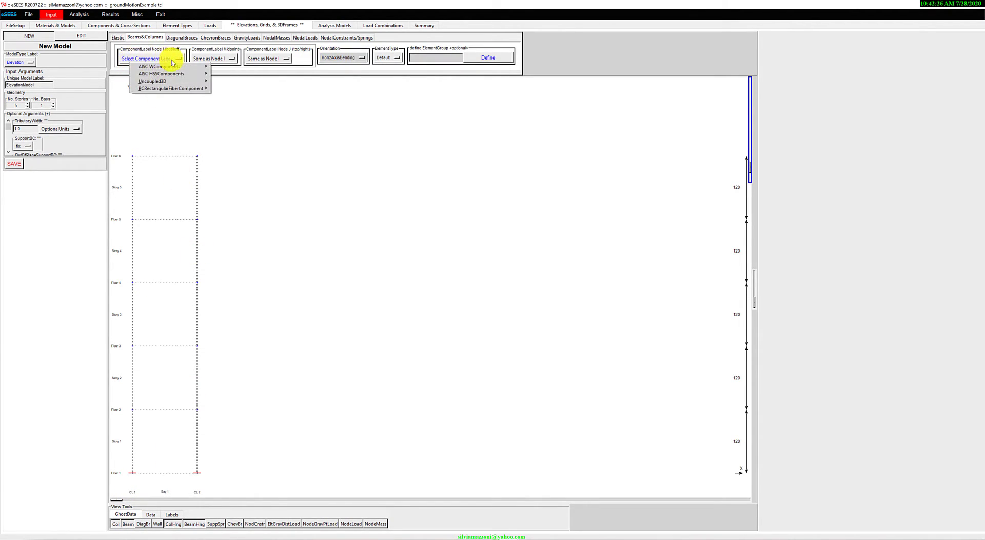
mouse_move(179, 90)
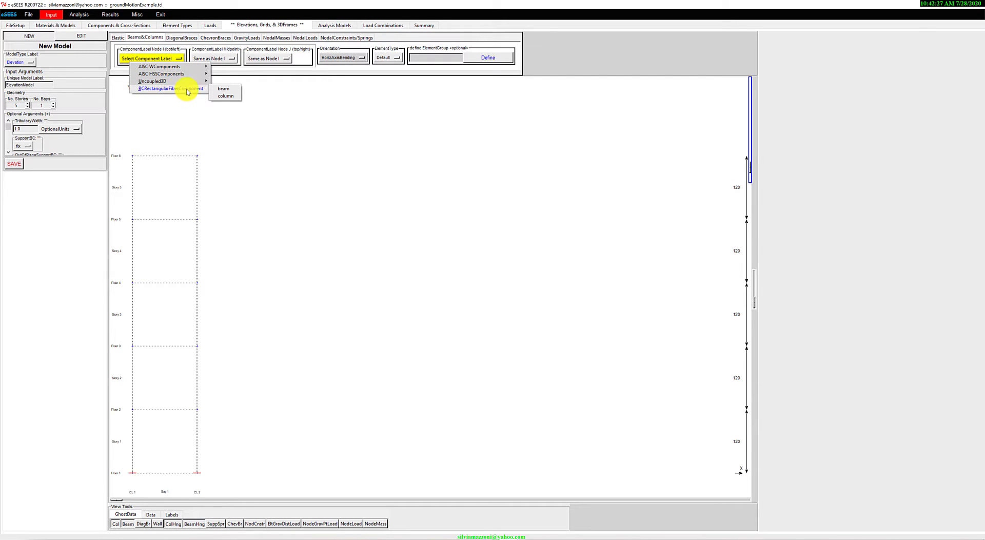
click(226, 98)
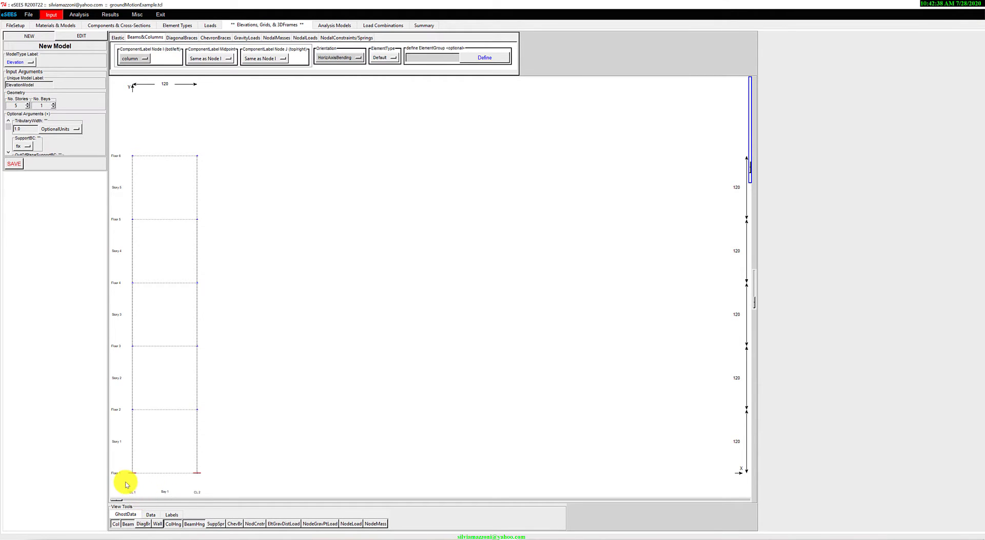
click(128, 523)
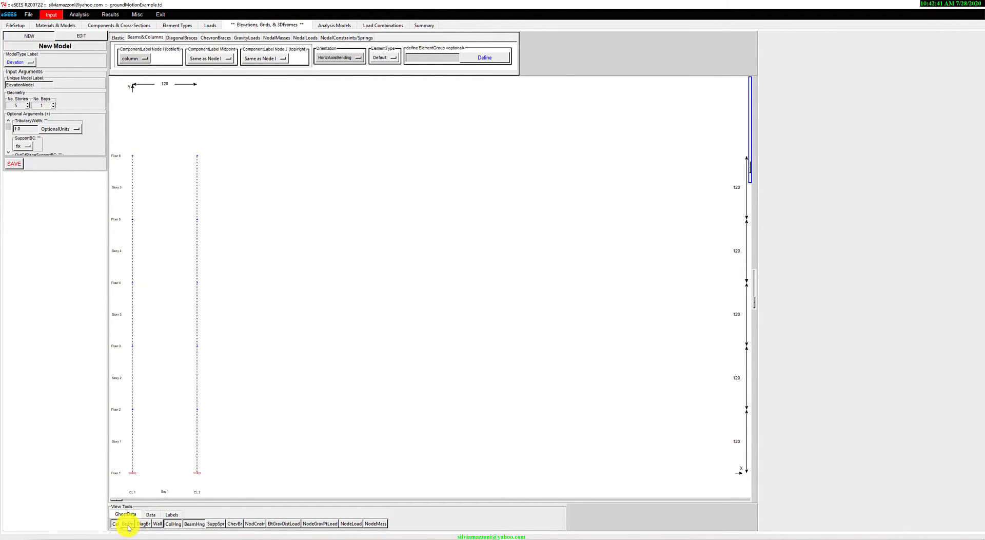
drag(123, 482, 233, 126)
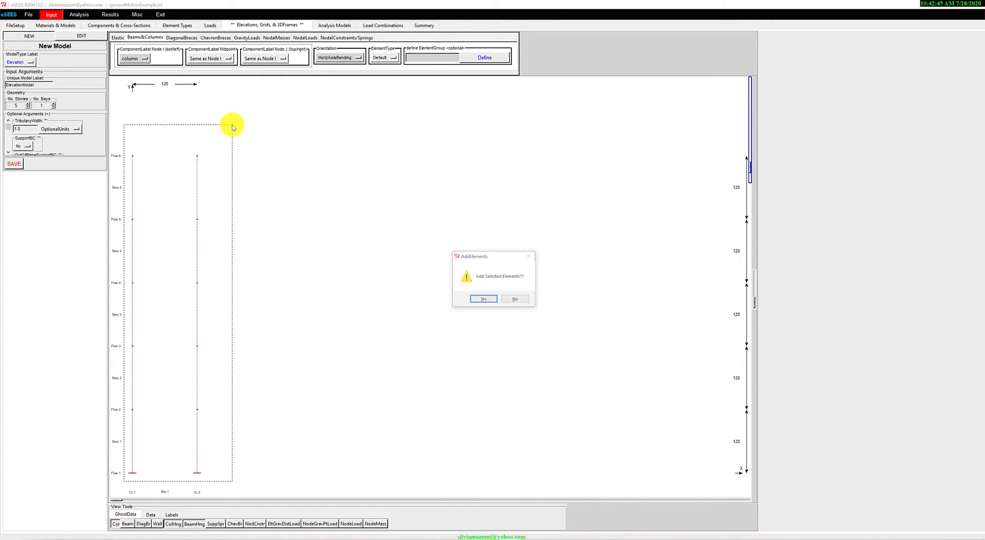
click(482, 299)
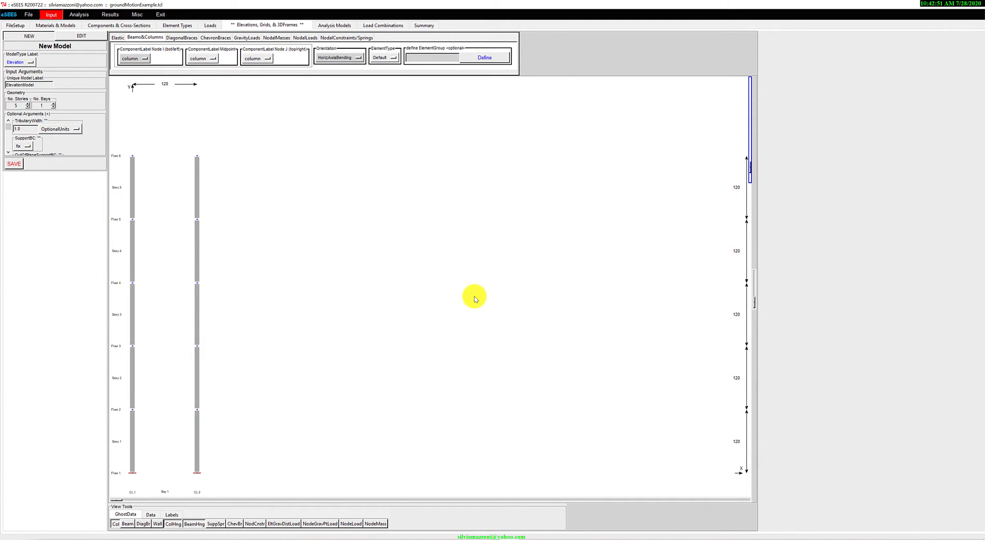
- Show the ghost beams and set the component label to beam for node I, the midpoint and node J
click(128, 523)
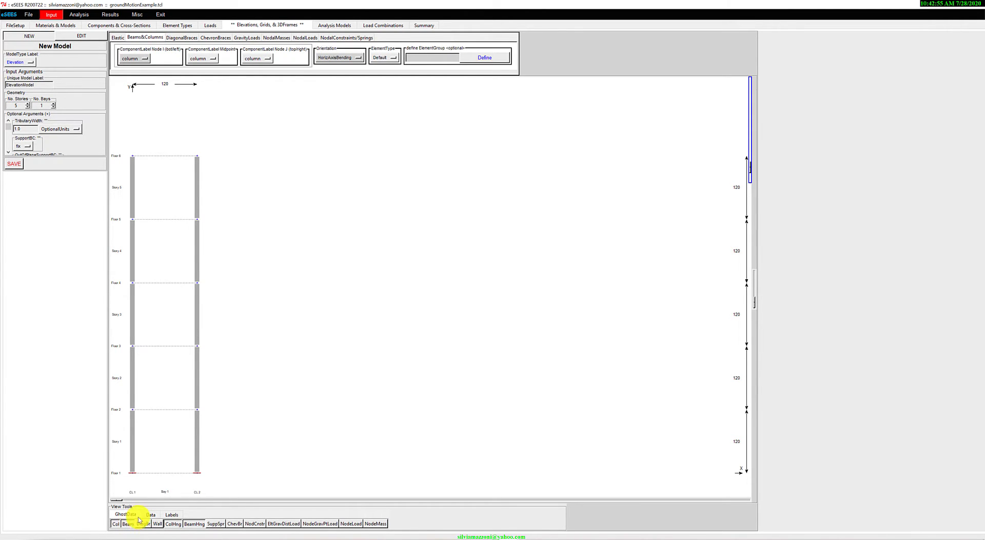
click(133, 58)
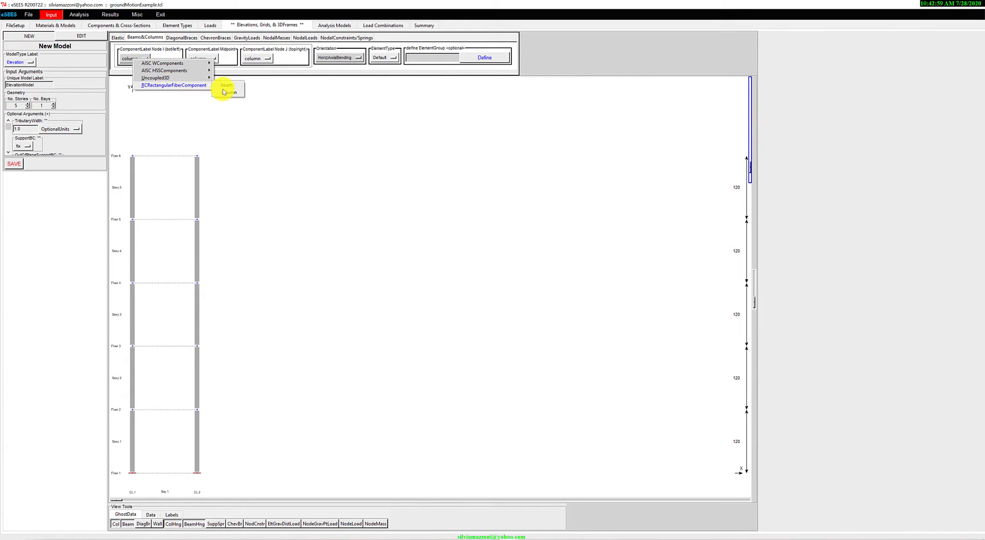
click(227, 85)
click(201, 58)
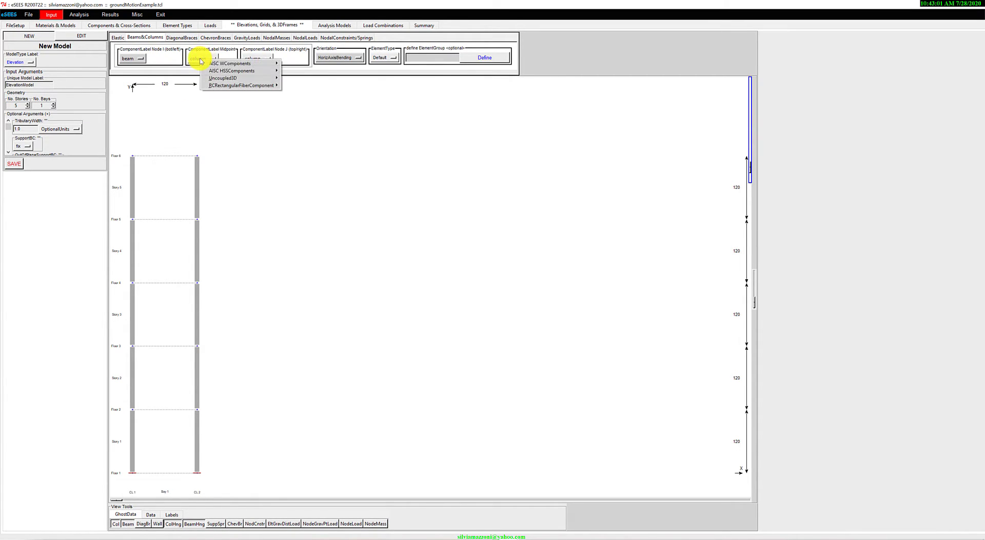
mouse_move(226, 86)
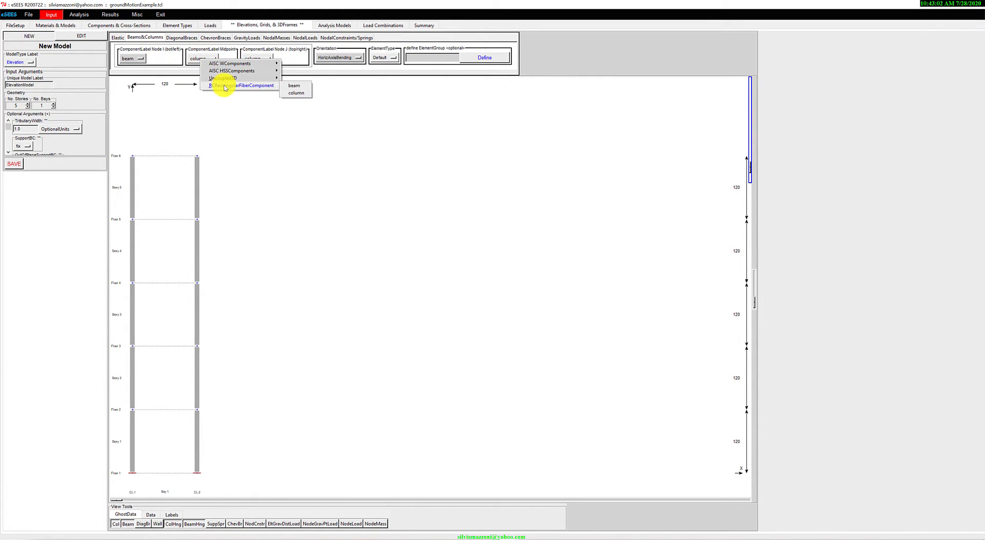
click(294, 85)
click(264, 56)
mouse_move(290, 86)
click(361, 85)
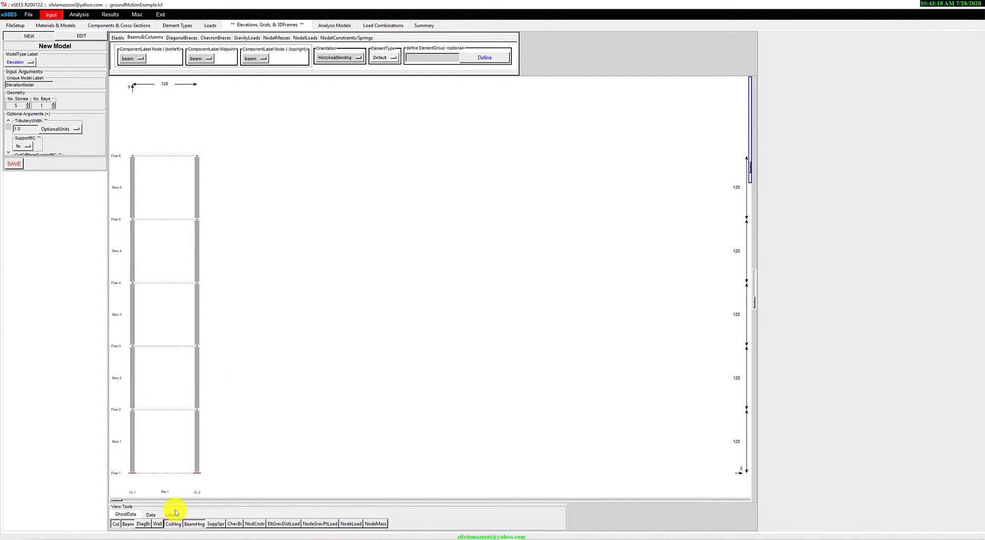
- Add beam elements across the bay on floors 2 through 6 of the elevation
drag(120, 427, 229, 131)
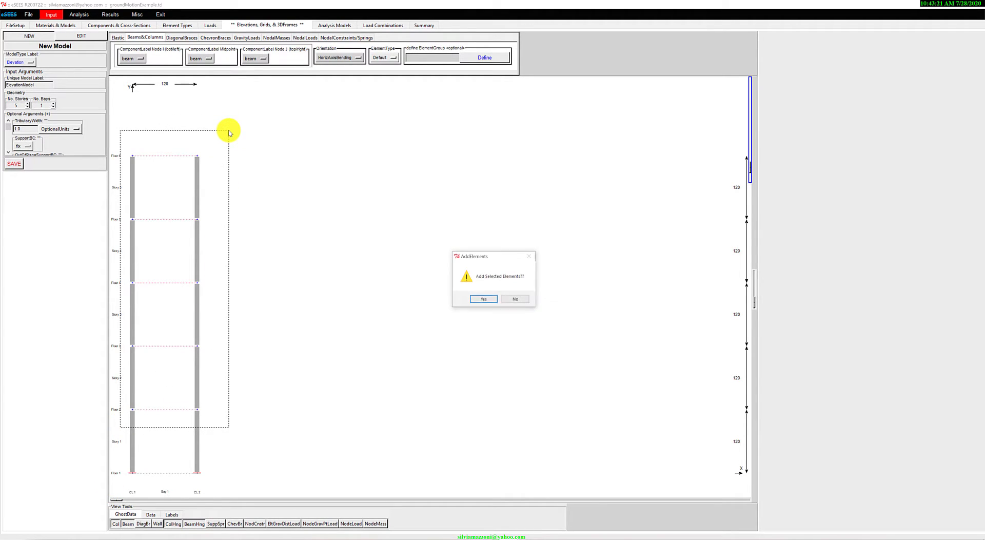
click(484, 298)
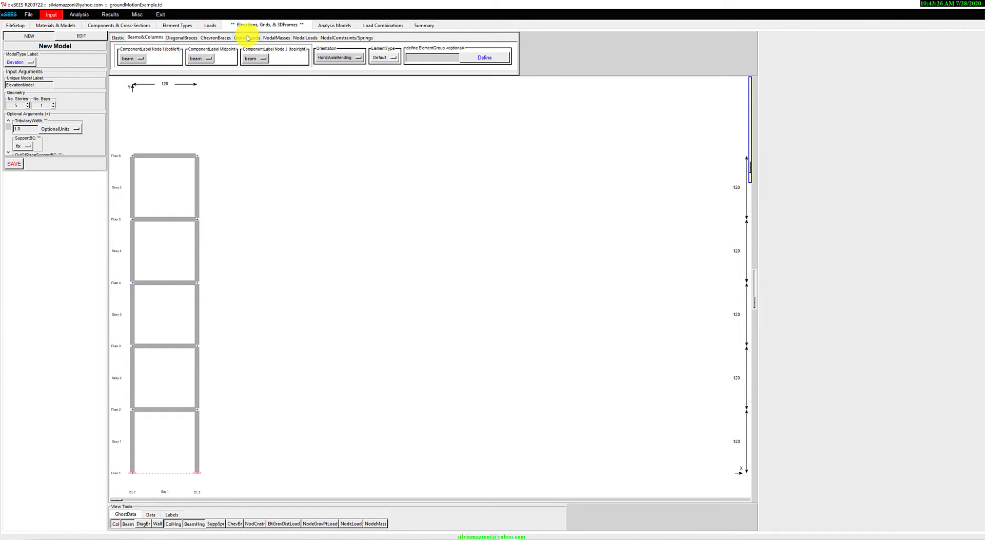
- Apply distributed gravity loads of 12 to the beams on floors 2 to 5 and 6 to the roof beam
click(248, 39)
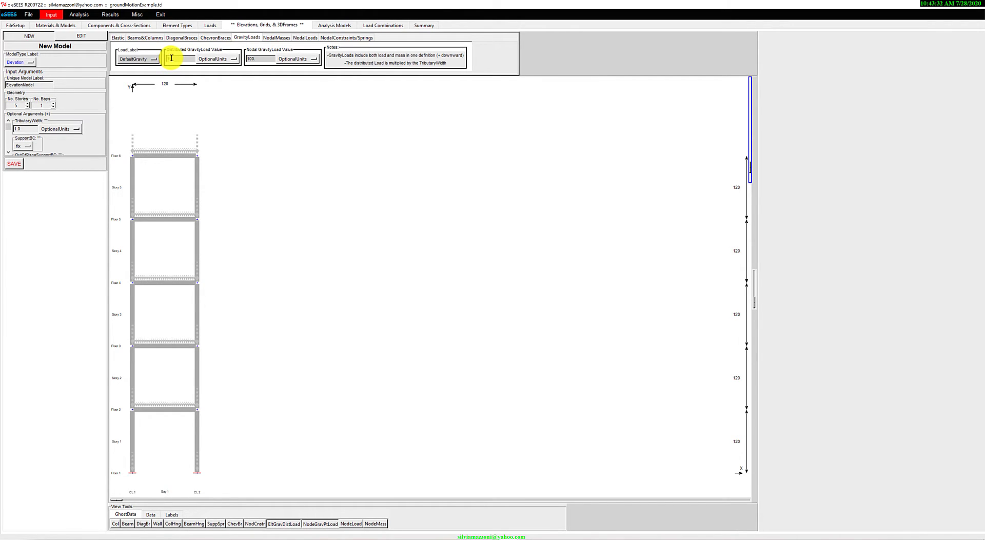
click(170, 58)
text(12.)
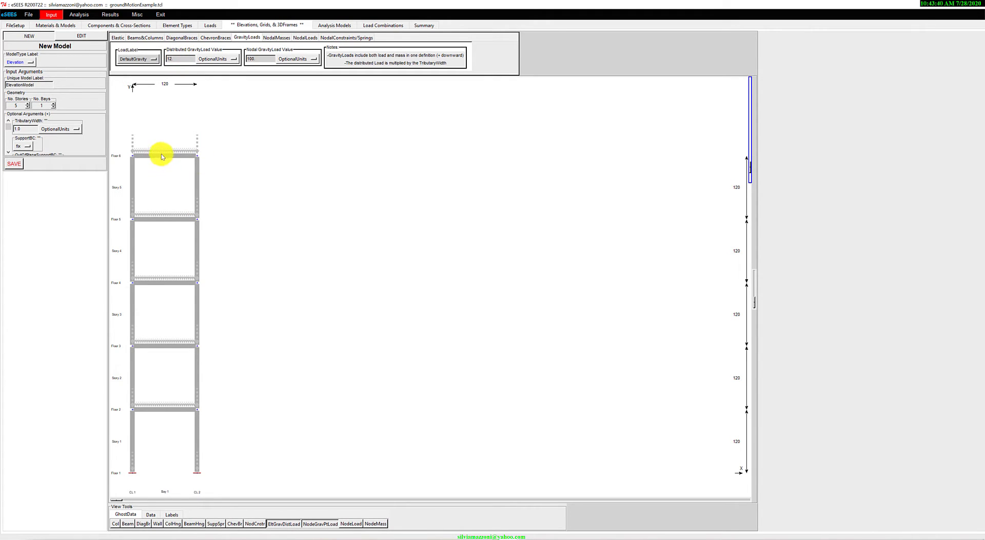
click(158, 152)
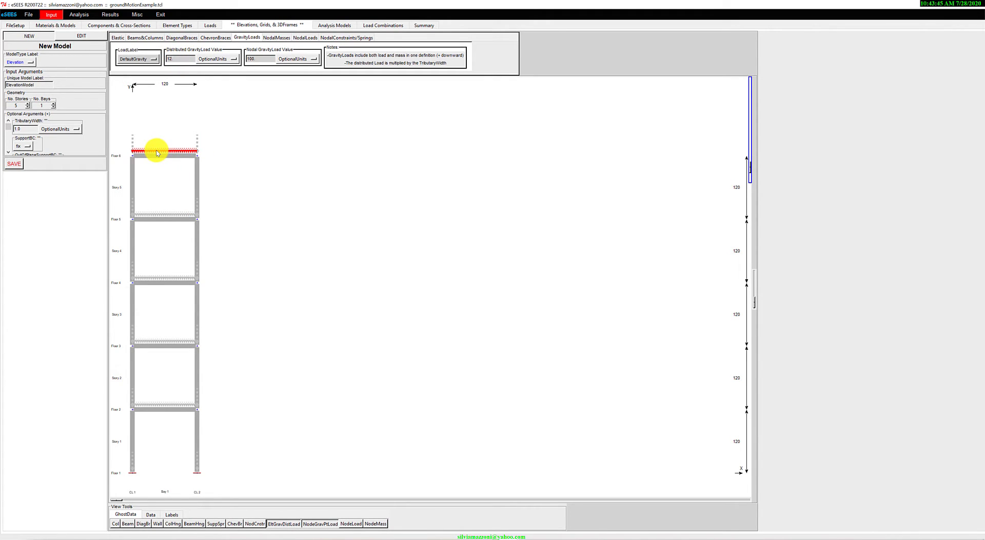
click(157, 405)
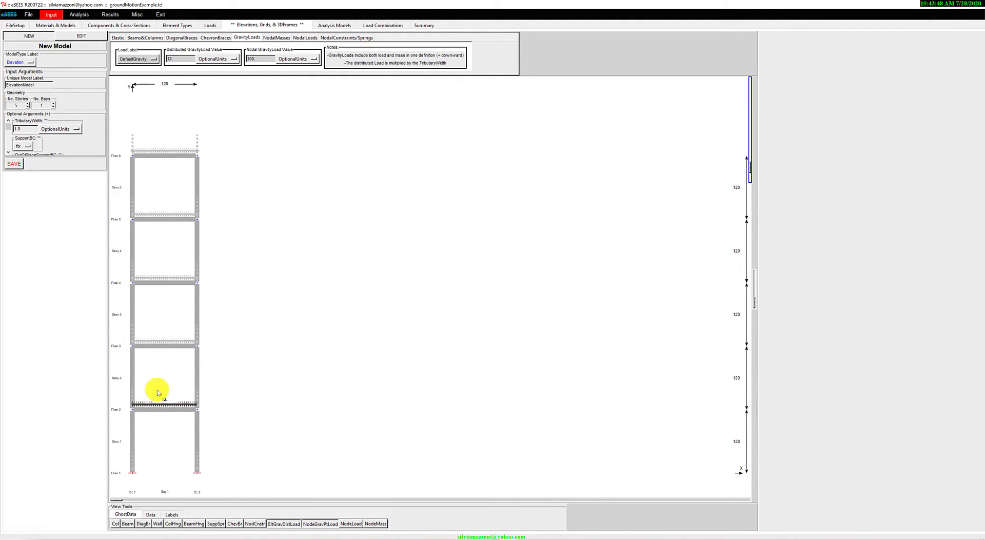
click(156, 342)
click(152, 277)
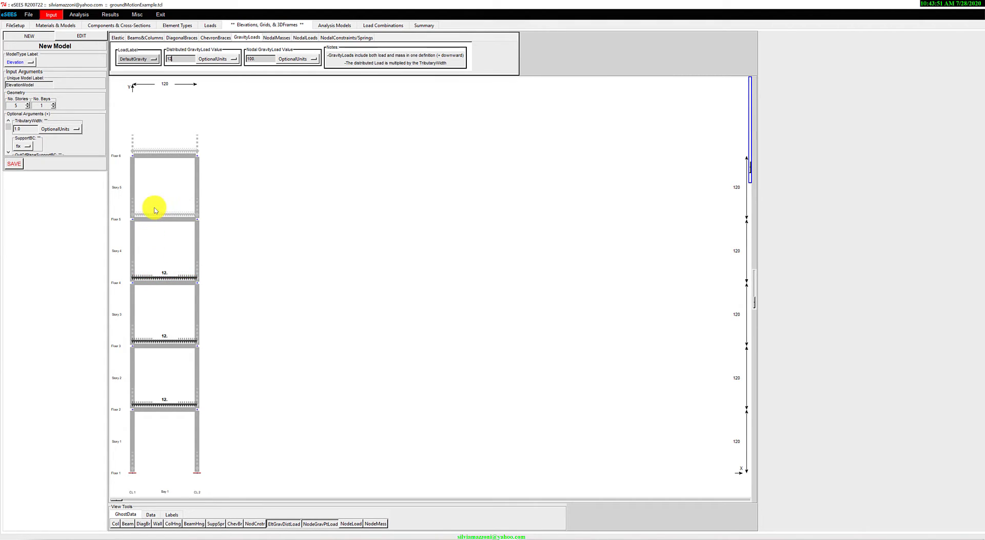
click(157, 215)
click(157, 153)
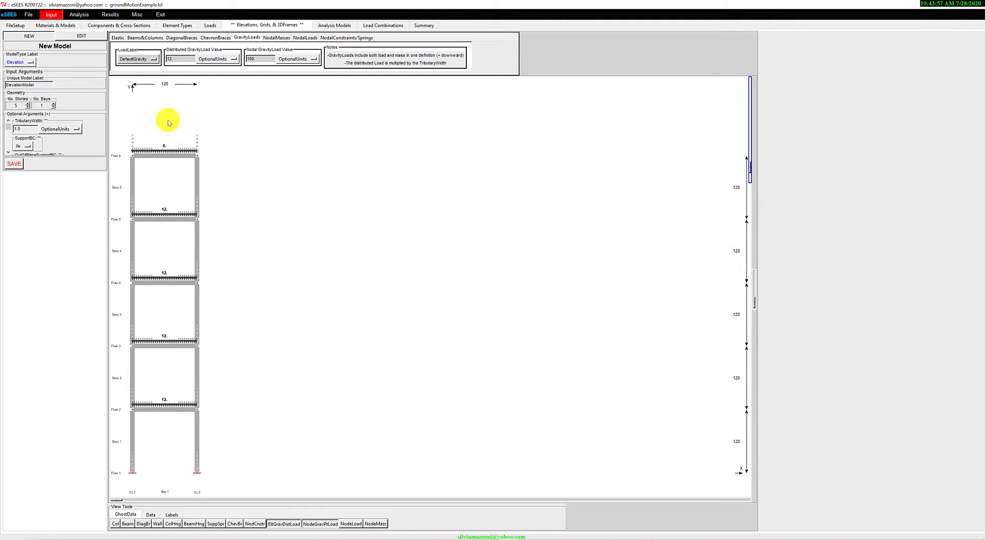
- Set the first-story height to 180 and the bay width to 220, and save the elevation model
click(737, 442)
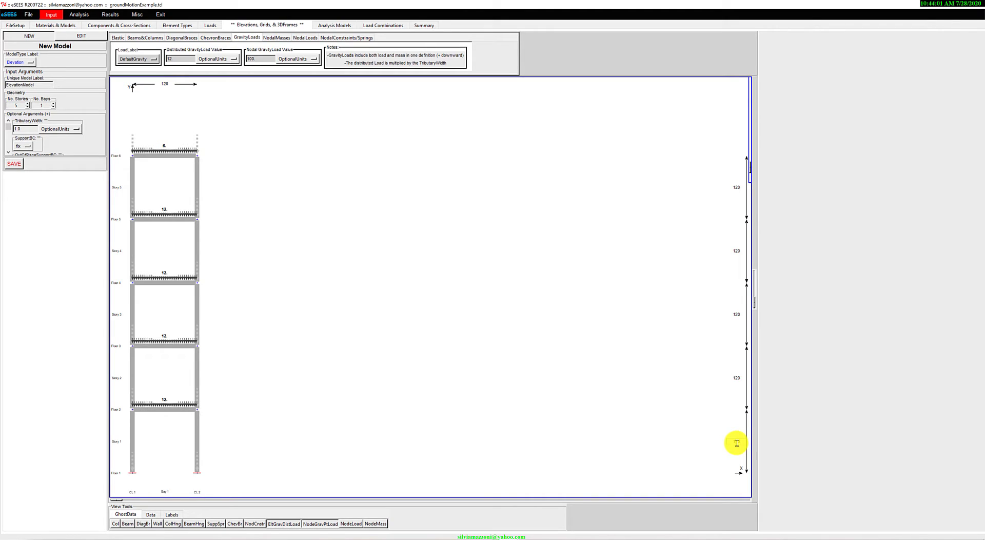
key(Return)
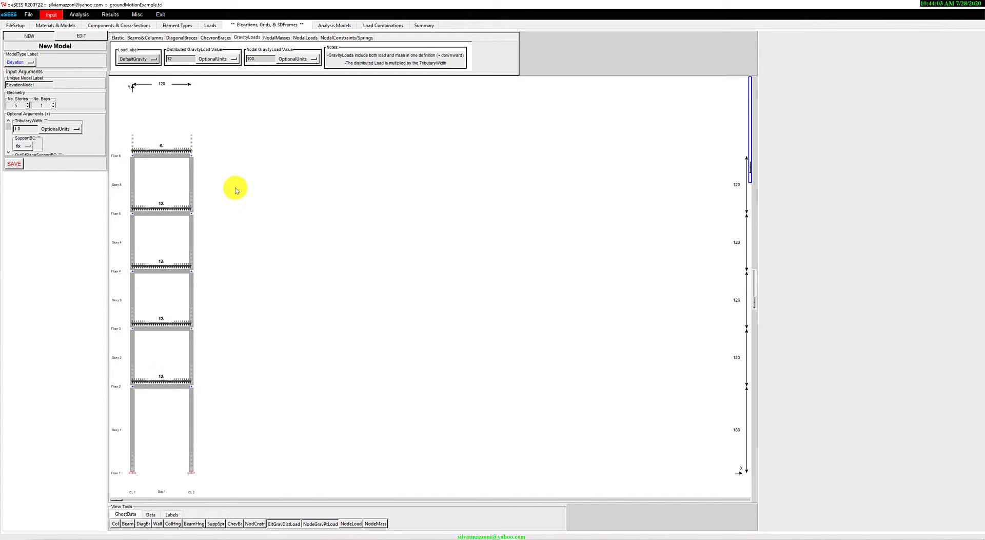
click(161, 85)
text(220)
key(Return)
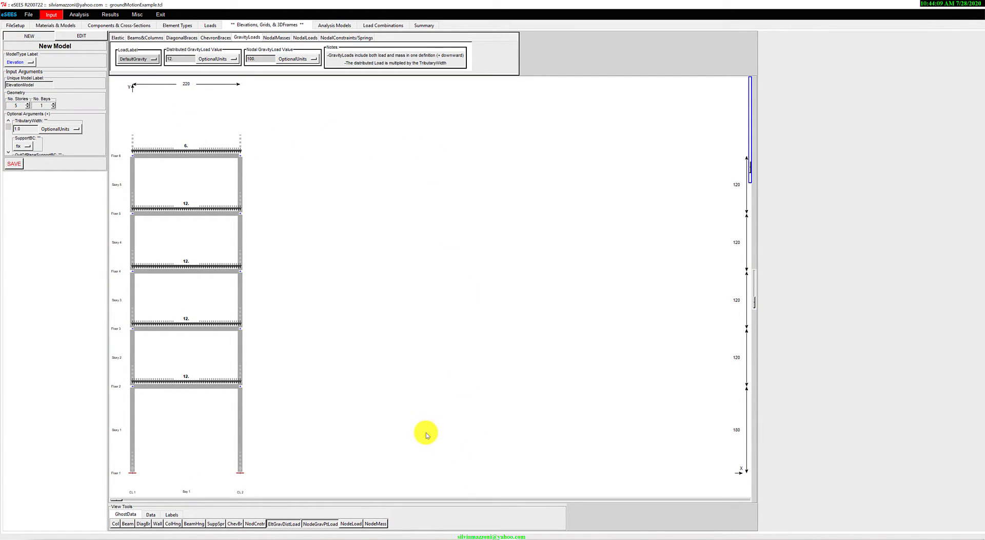
click(15, 165)
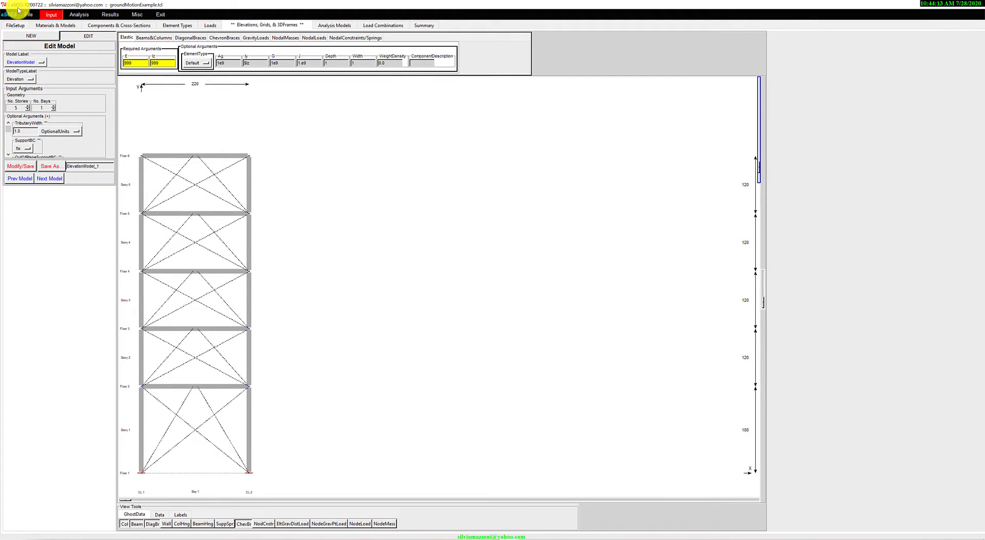
- Leave the saved elevation model and start a new model of type Grid
click(31, 37)
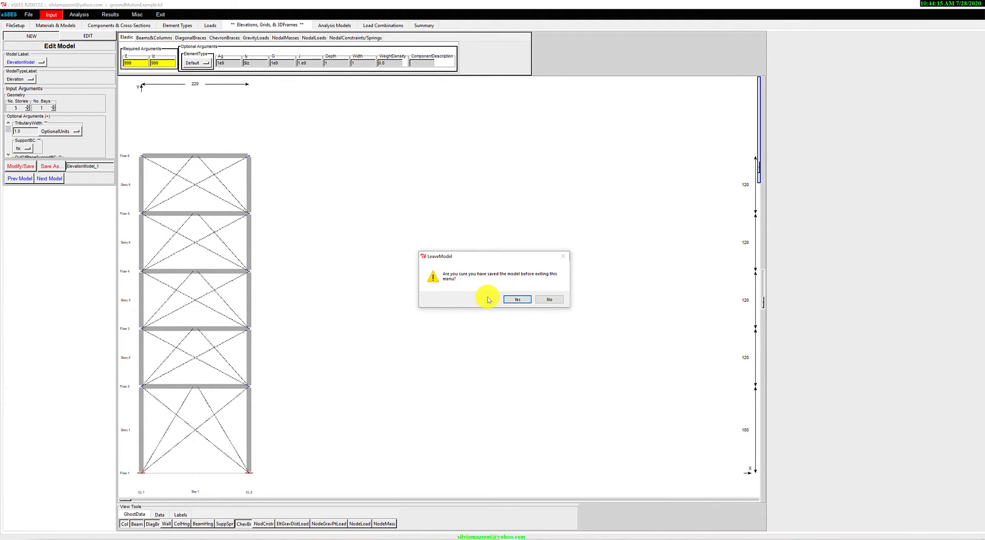
click(506, 300)
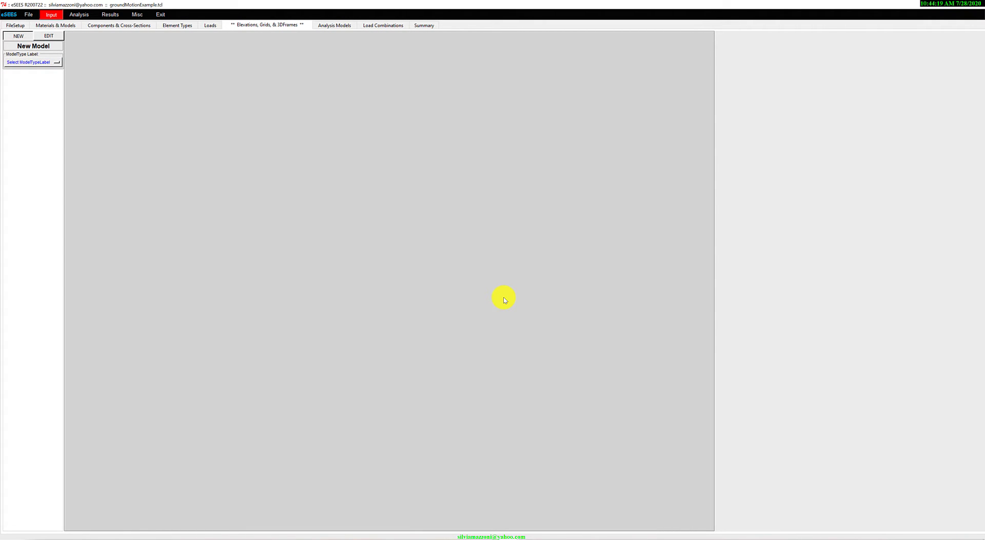
click(13, 63)
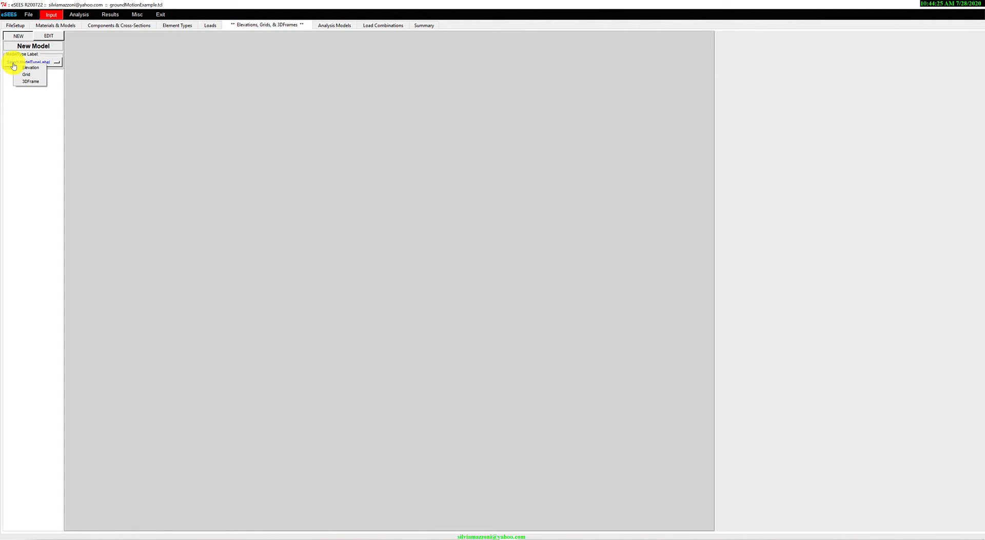
click(26, 75)
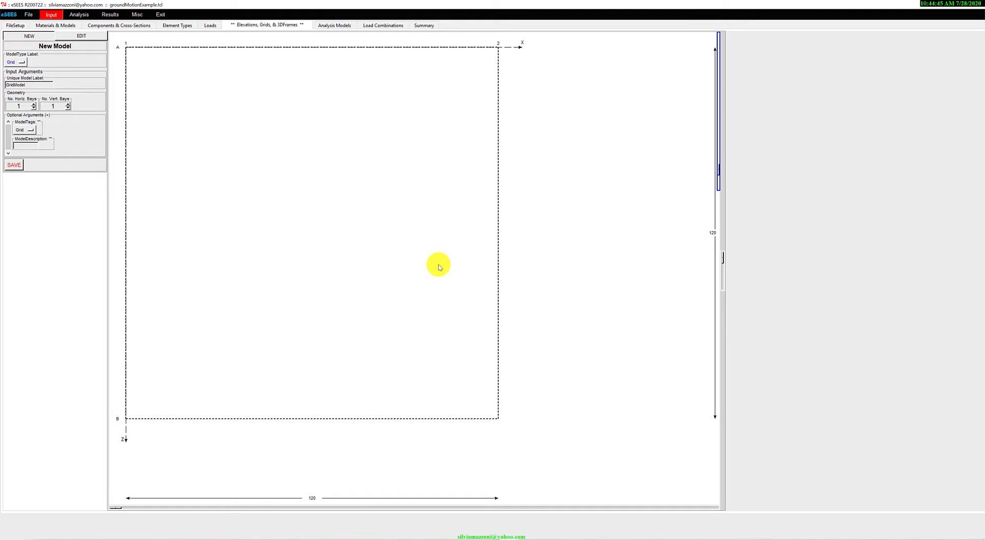
- Set the grid's bay spacing along Z to 240, keep one horizontal bay, and save the grid model
click(713, 233)
click(714, 233)
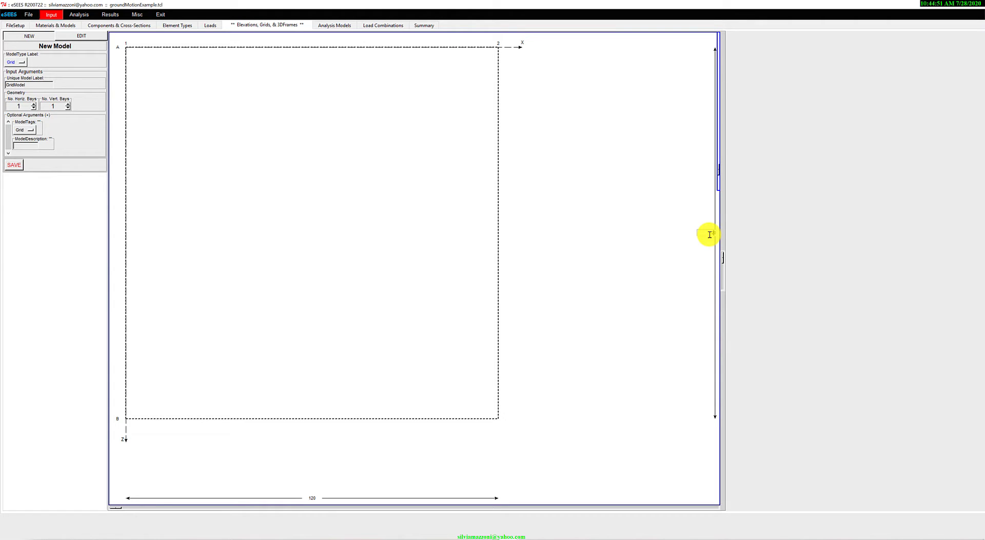
key(Return)
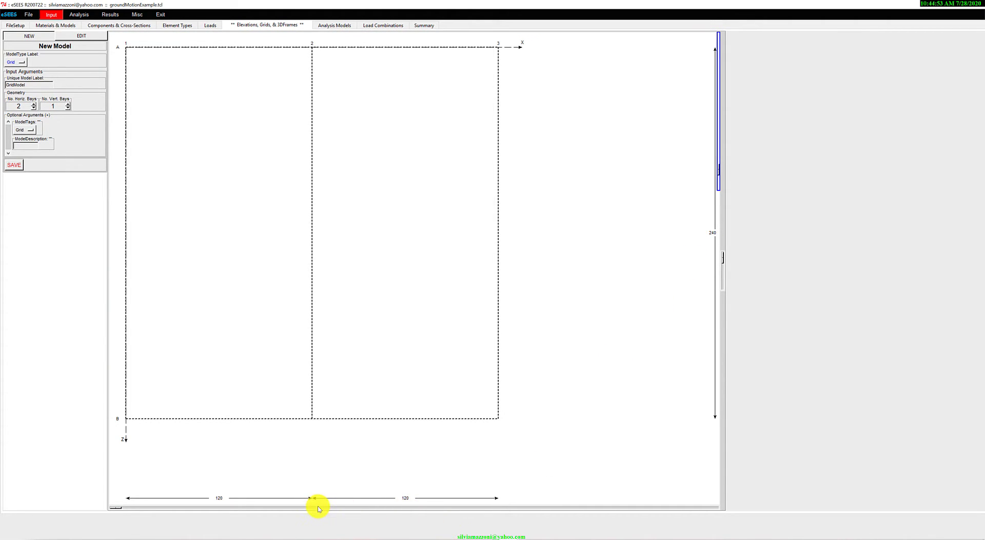
click(34, 108)
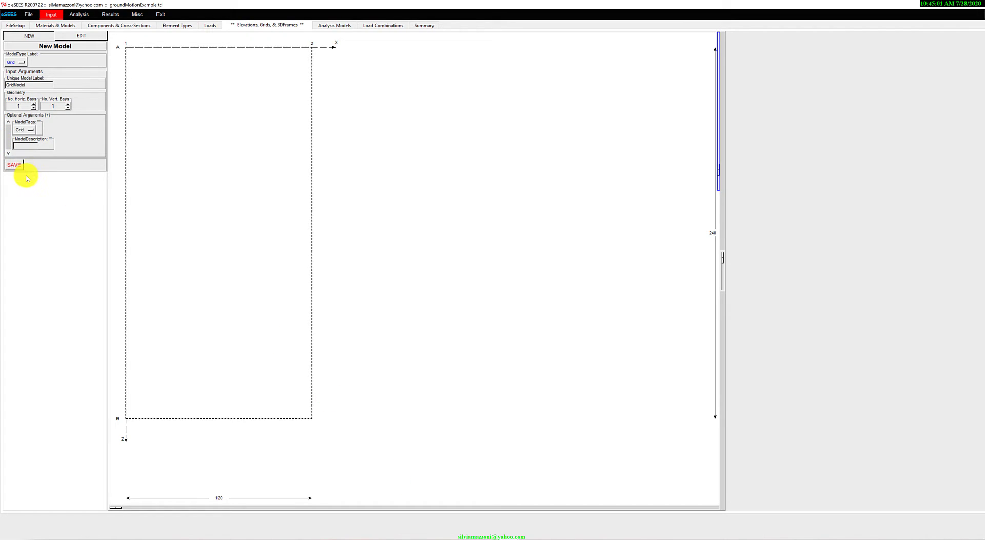
click(15, 166)
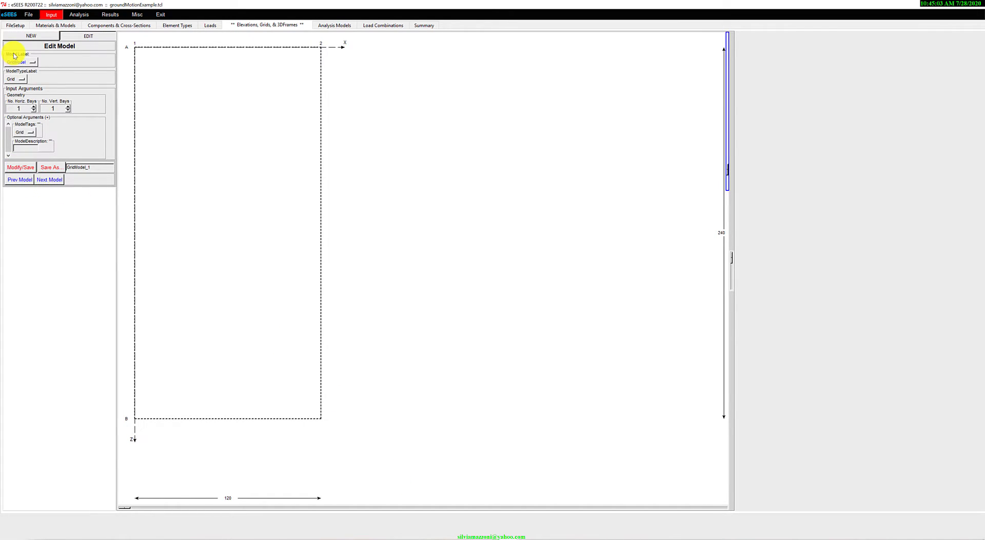
- Start a new model of type 3DFrame with GridModel as its grid and ElevationModel as its elevation
click(15, 37)
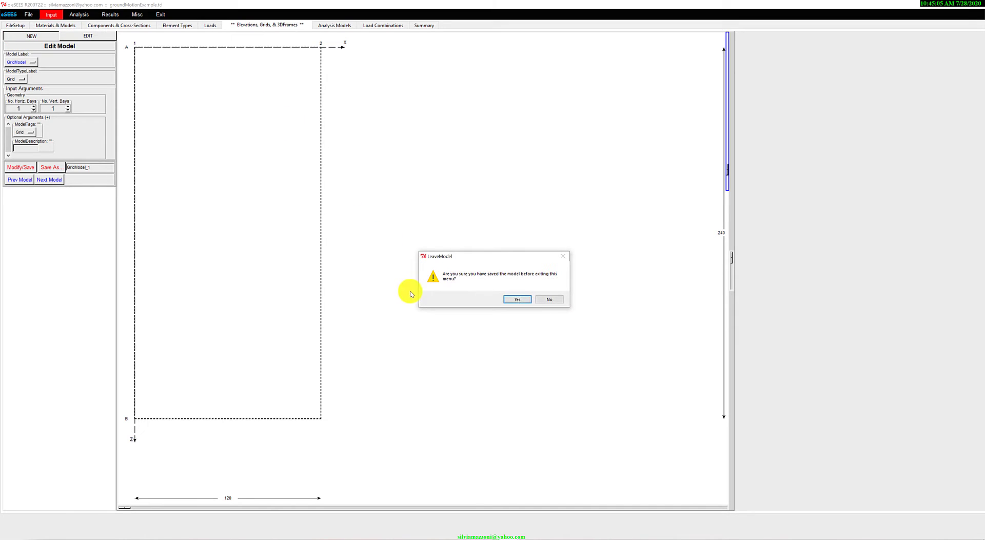
click(515, 300)
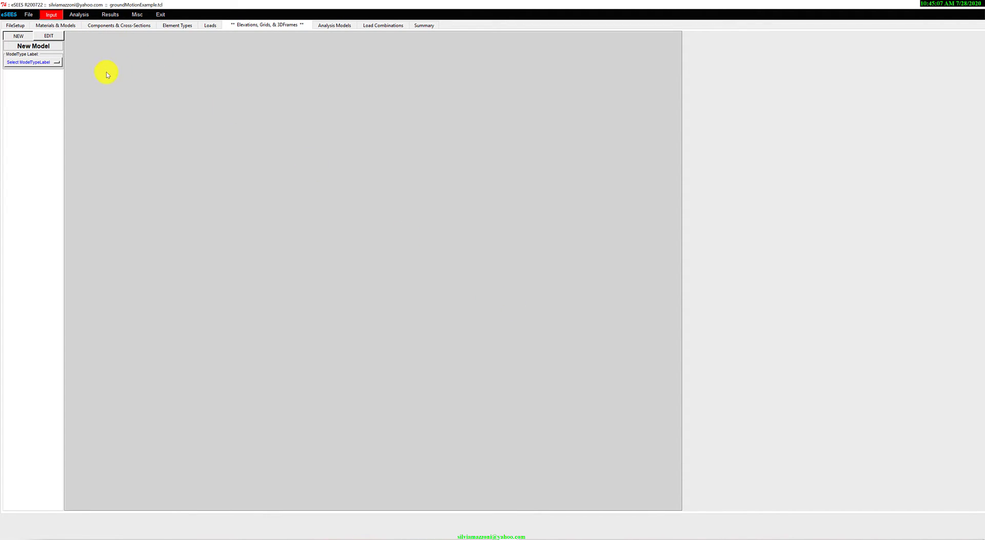
click(41, 63)
click(54, 83)
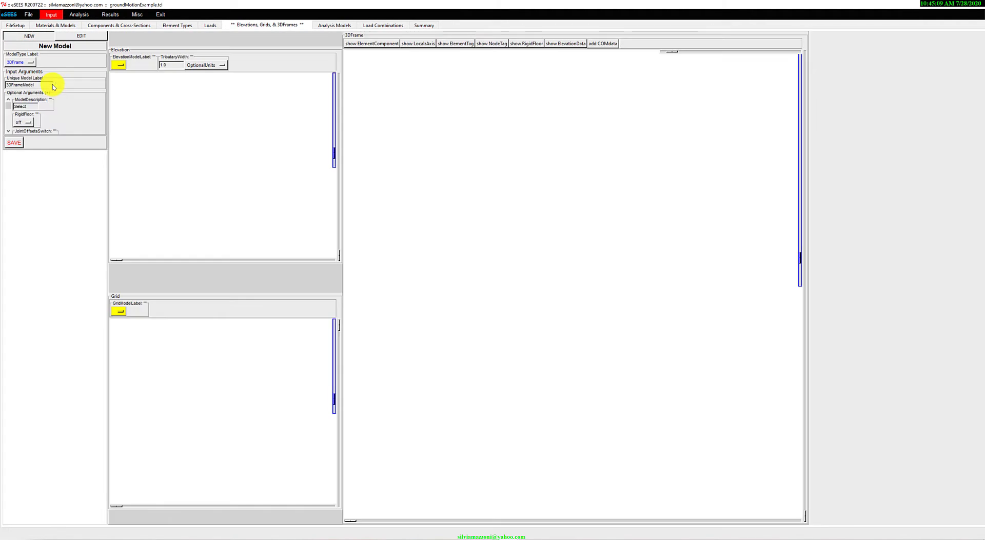
click(120, 314)
click(136, 316)
click(120, 64)
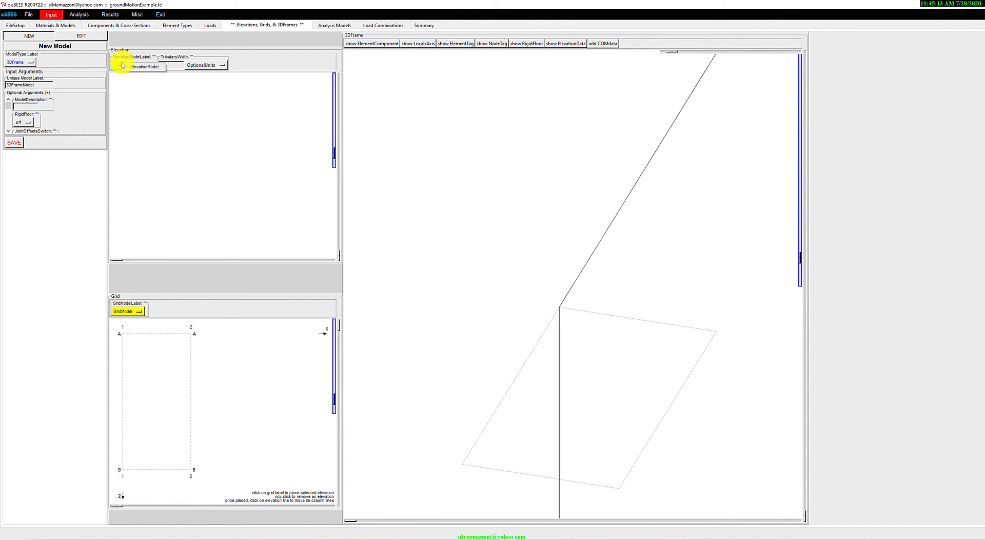
click(134, 71)
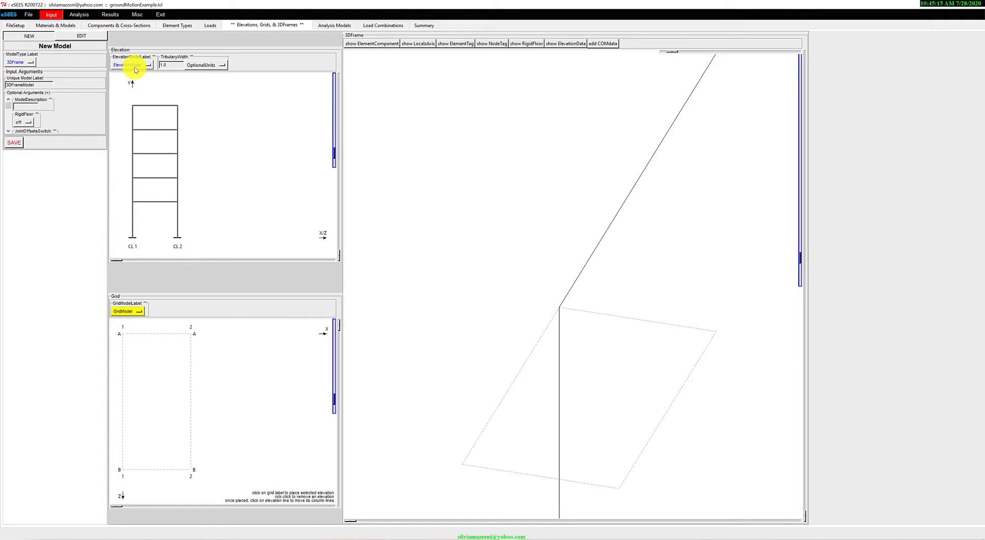
- Set the rigid floor option to all and save the 3D frame model
click(31, 93)
click(22, 123)
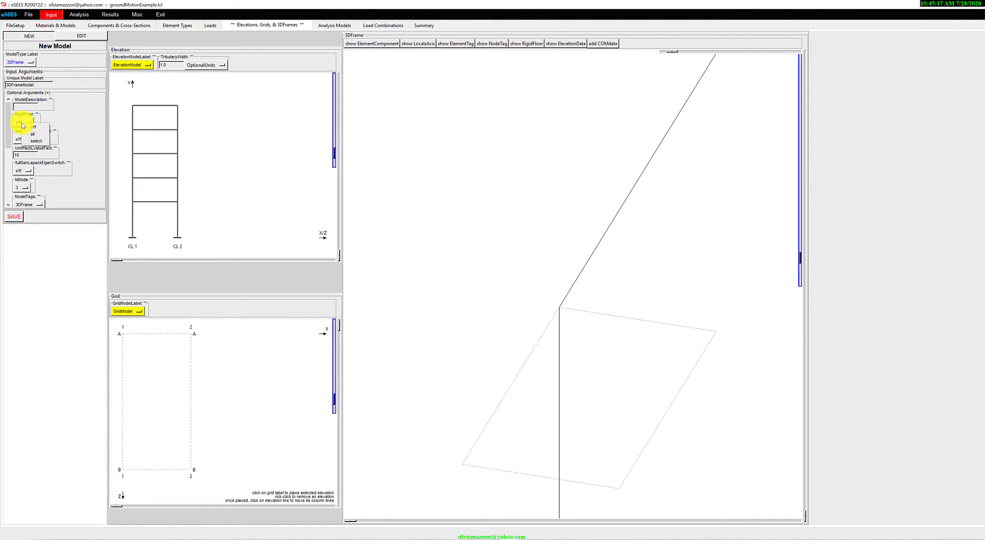
click(39, 135)
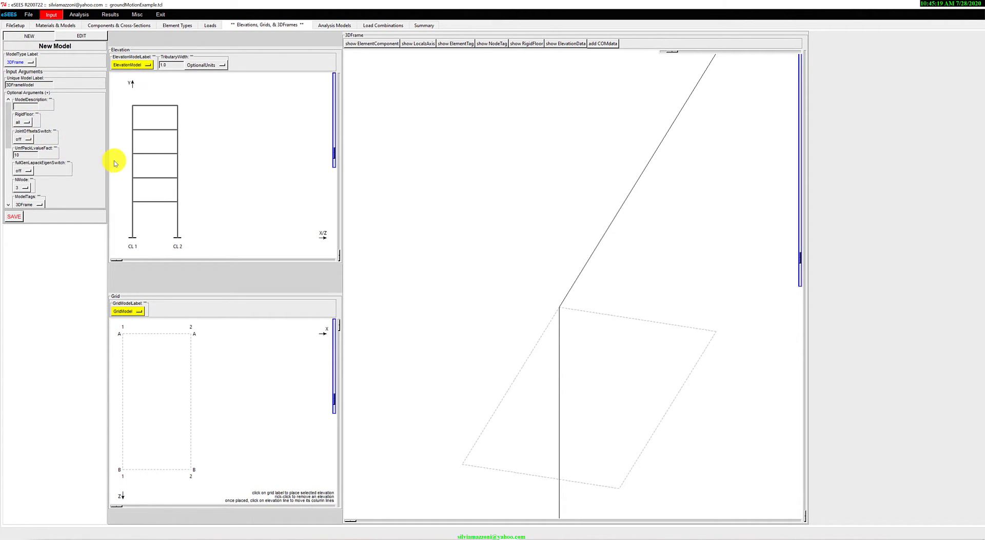
scroll(8, 138, down, 2)
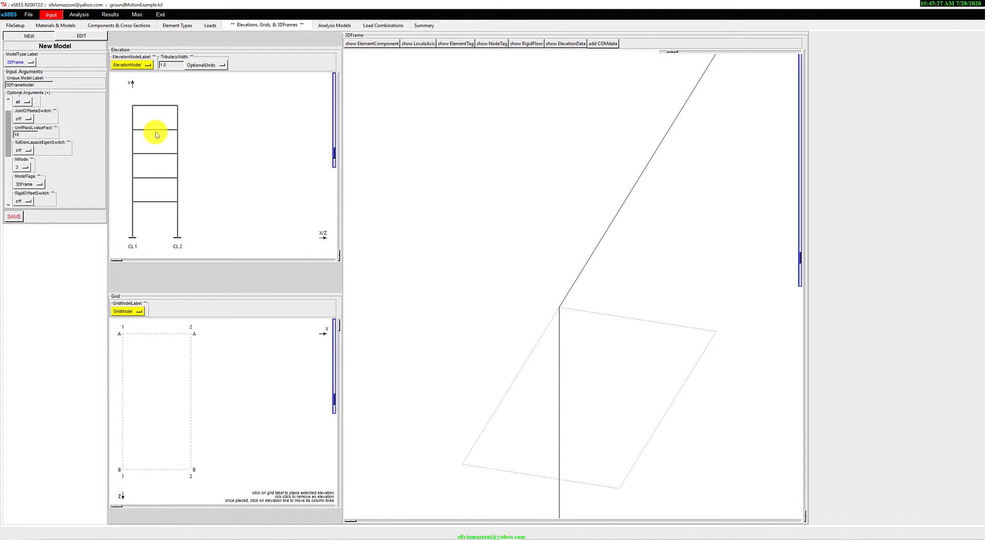
click(24, 167)
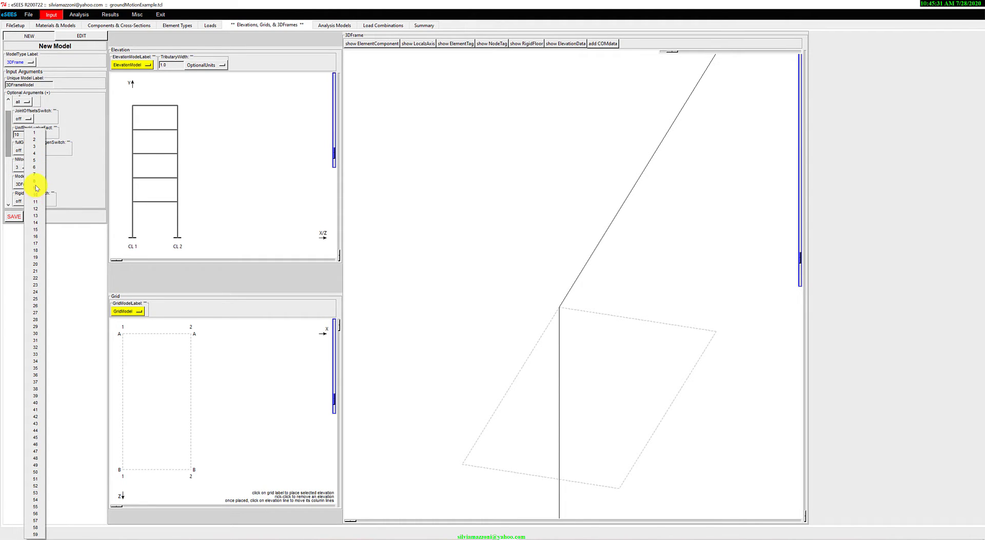
click(35, 181)
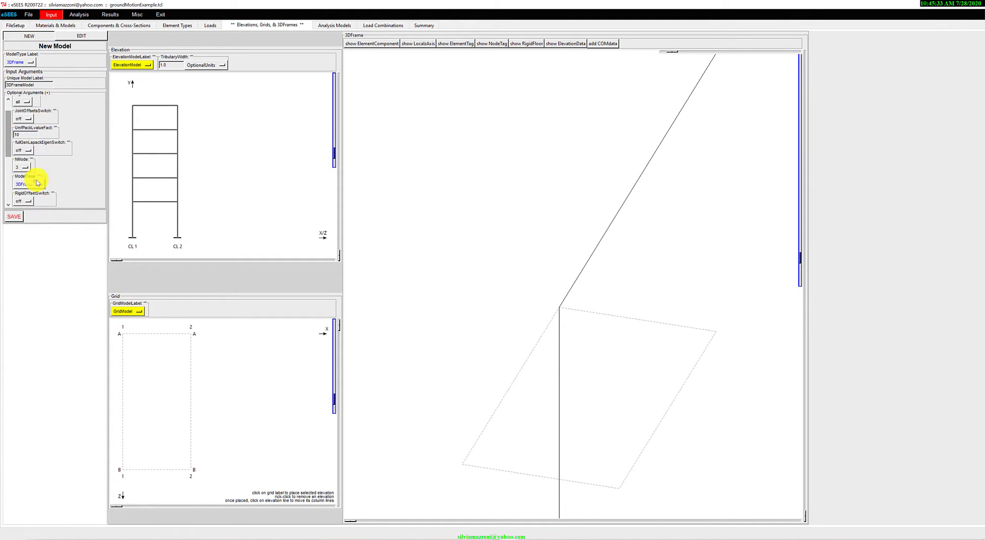
click(16, 217)
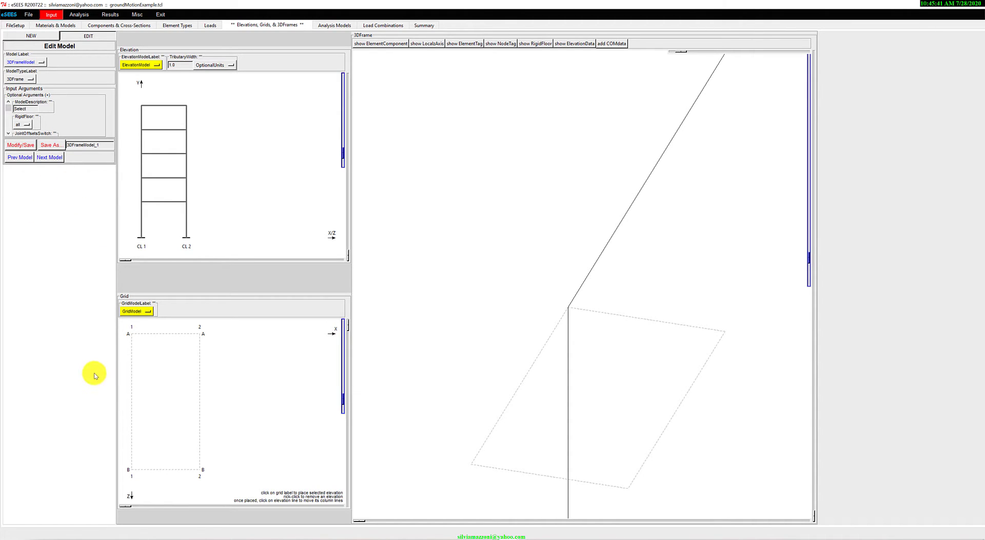
- Place the elevation on grid lines A, 1 and 2, and save the changes to the 3D frame model
click(129, 335)
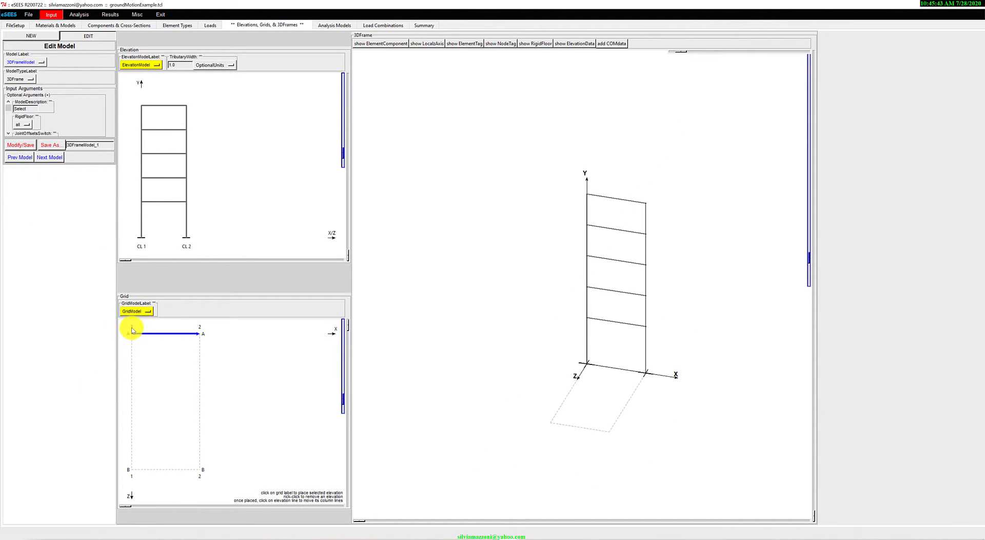
click(132, 329)
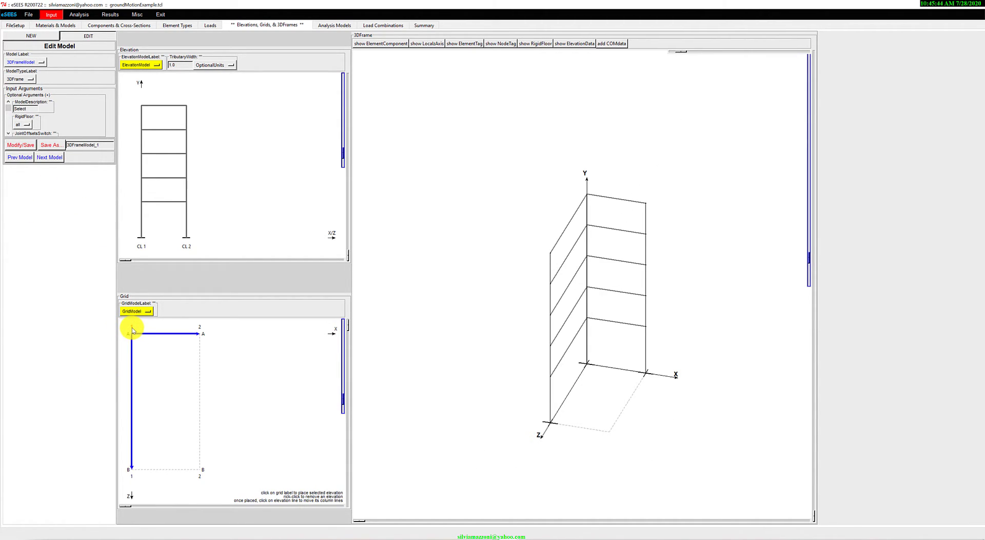
click(200, 327)
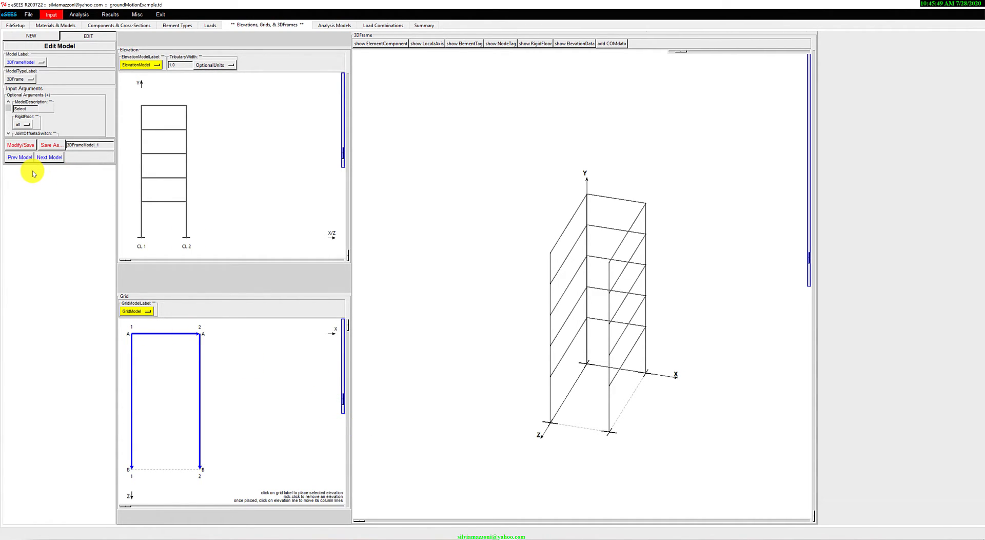
click(25, 146)
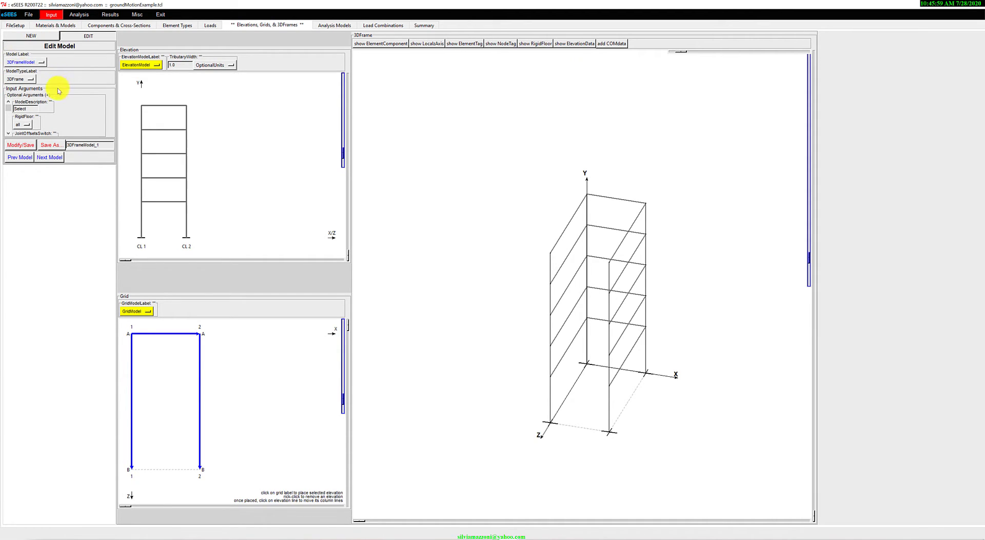
- Set the rigid floor option to off and save the changes to the 3D frame model
click(27, 125)
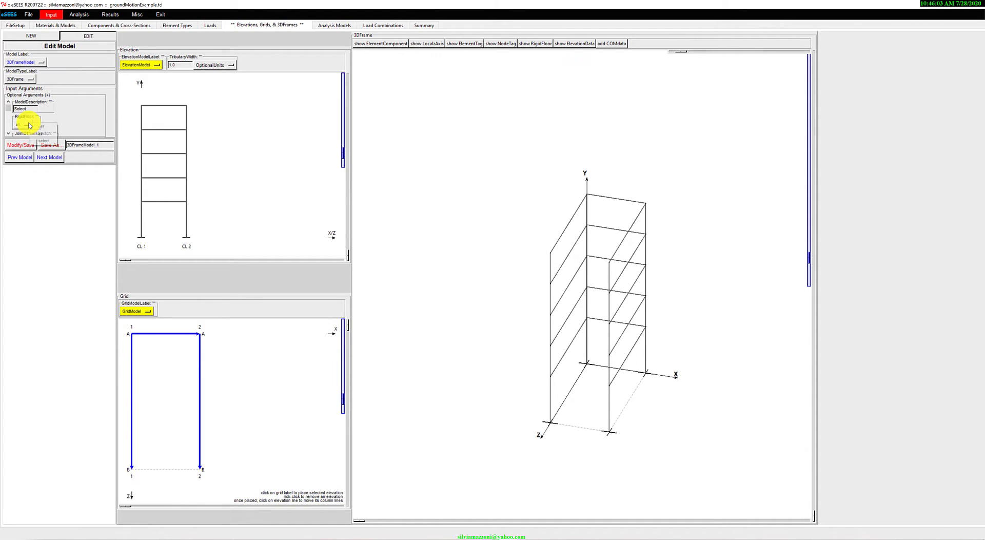
click(40, 129)
click(19, 146)
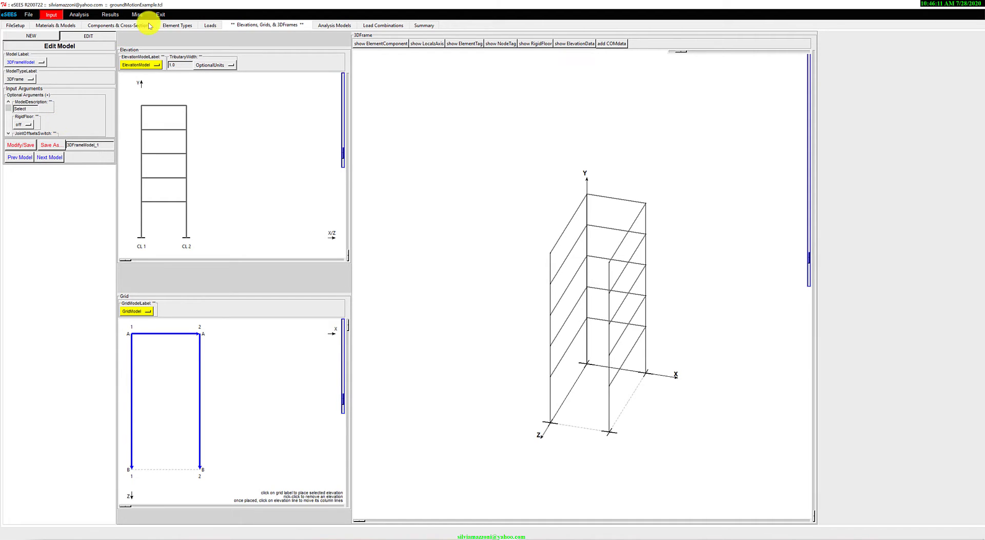
- Start a new load of type UniformEQ with the label EQ1d
click(209, 26)
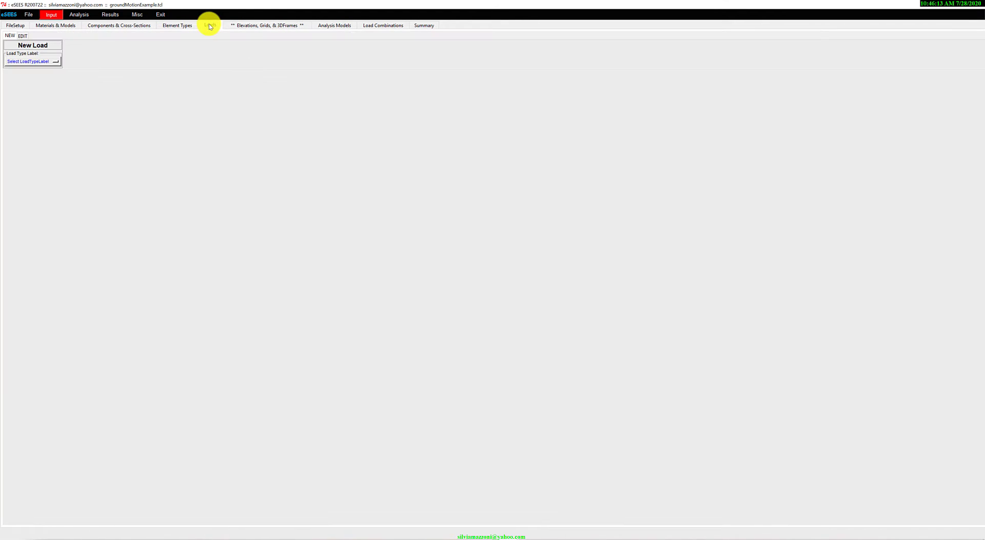
click(32, 61)
click(49, 76)
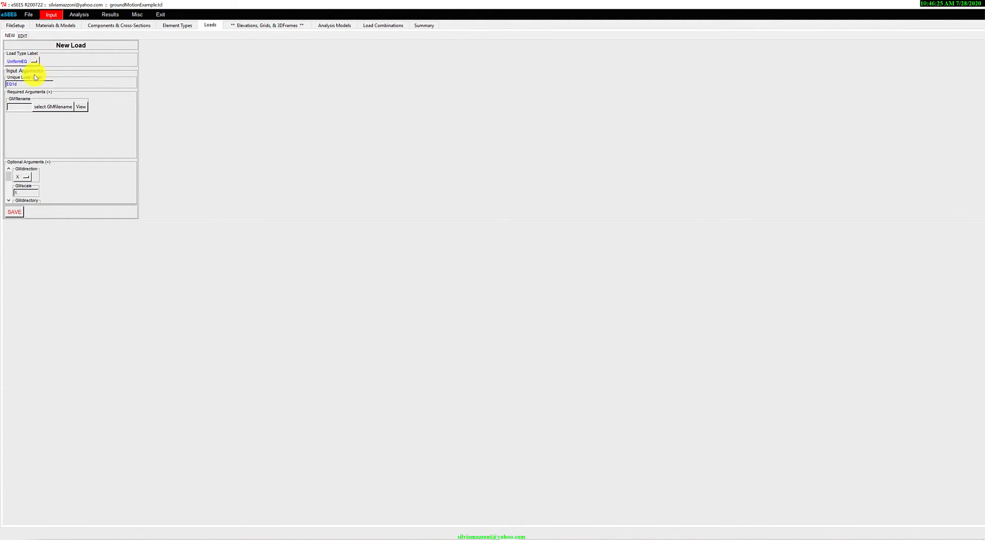
- Select H-E01140.at2 from the GMfiles folder as the ground motion file and save the EQ1d load
click(55, 110)
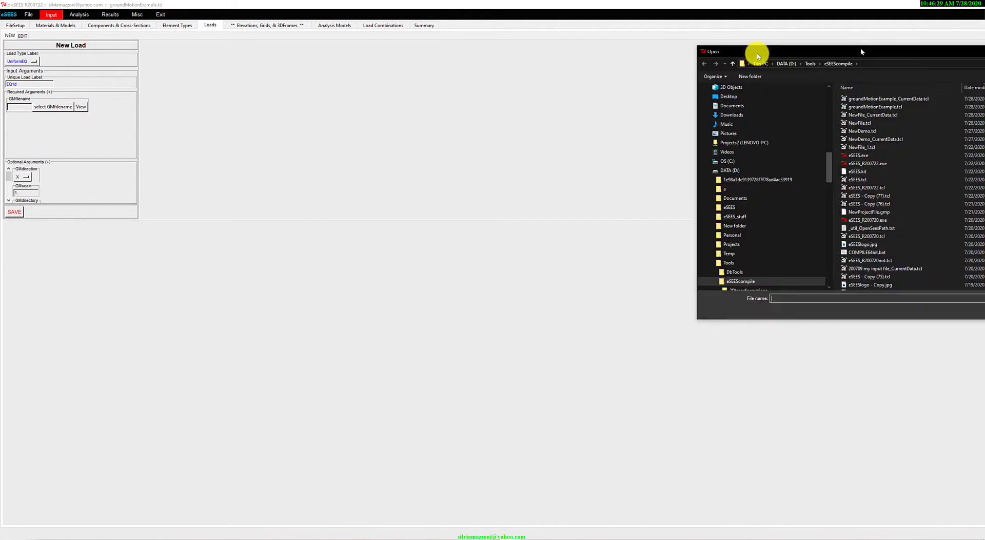
drag(516, 213, 514, 249)
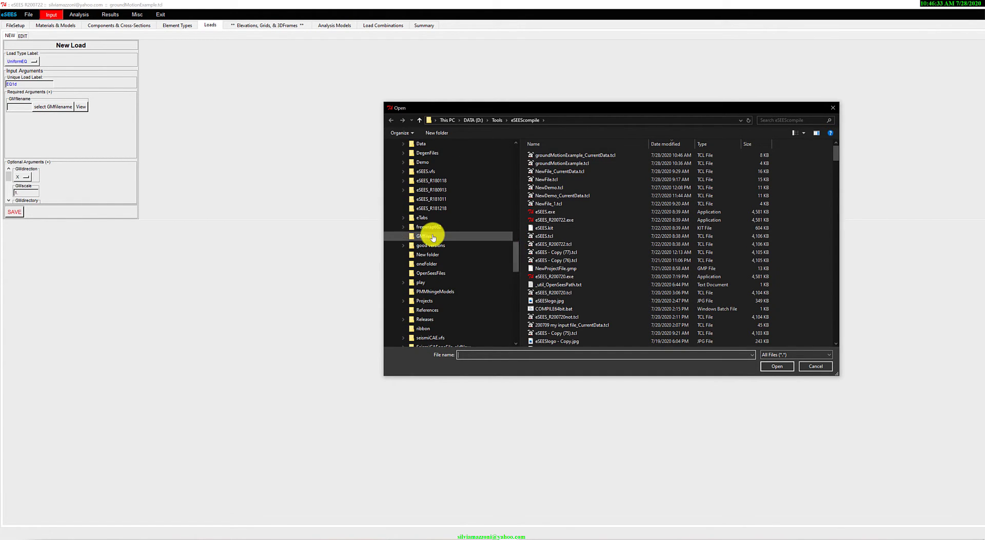
click(434, 235)
double_click(544, 153)
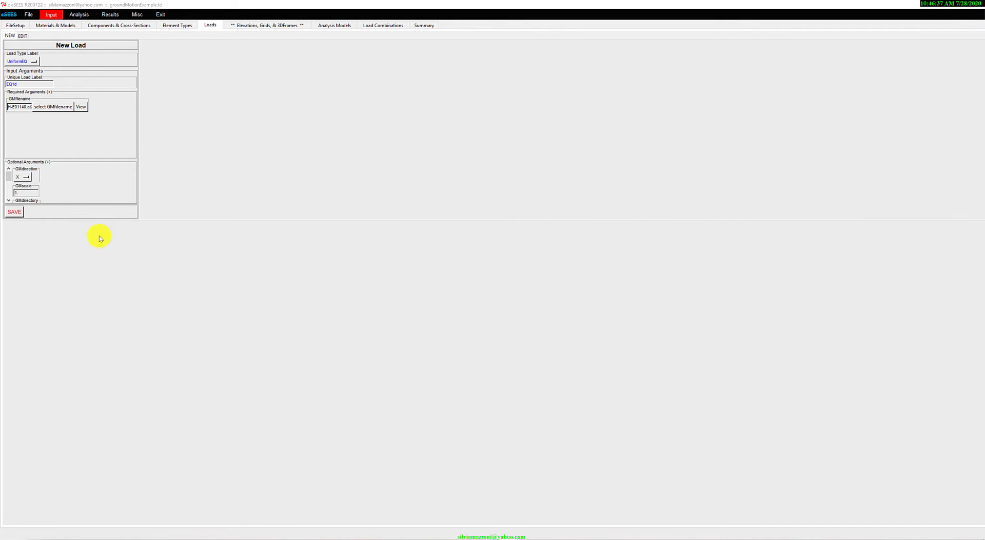
click(13, 215)
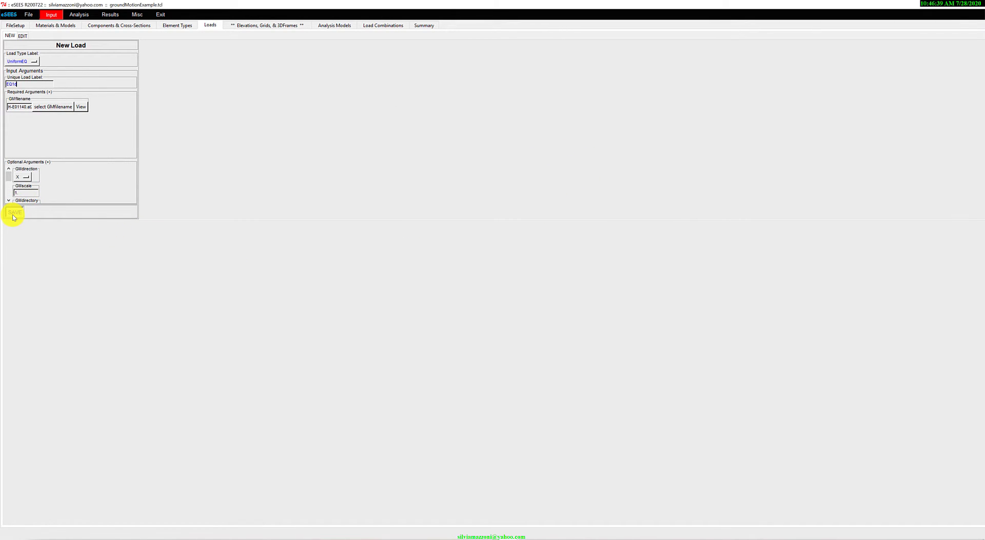
- Start a new UniformEQ2D load and select H-E01140.at2 from the GMfiles folder for X, copying the folder's path
click(11, 36)
click(16, 61)
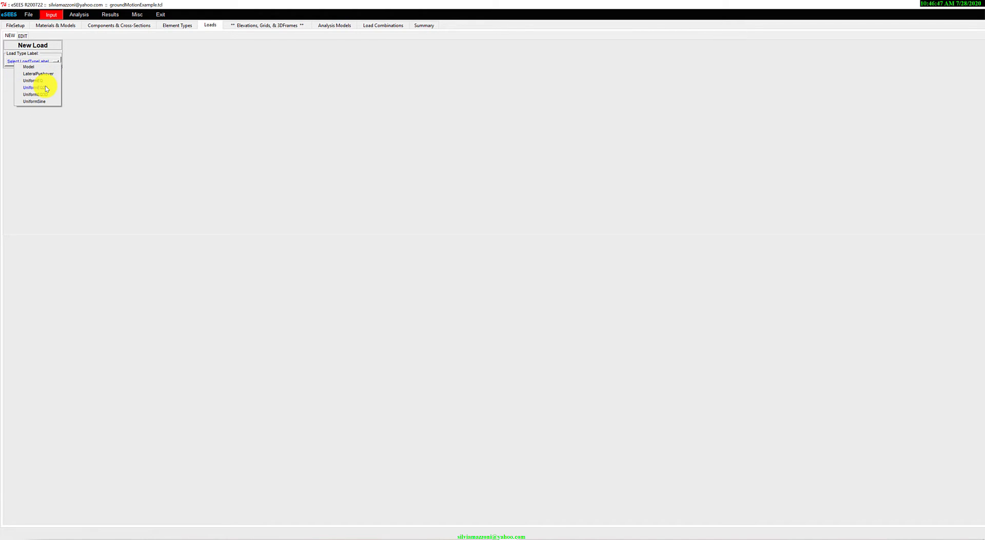
click(45, 86)
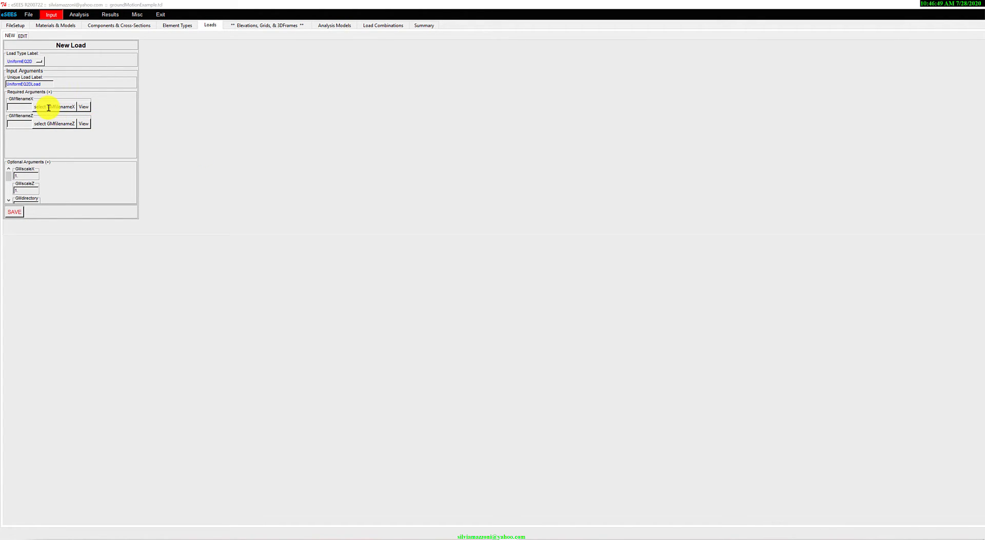
click(49, 106)
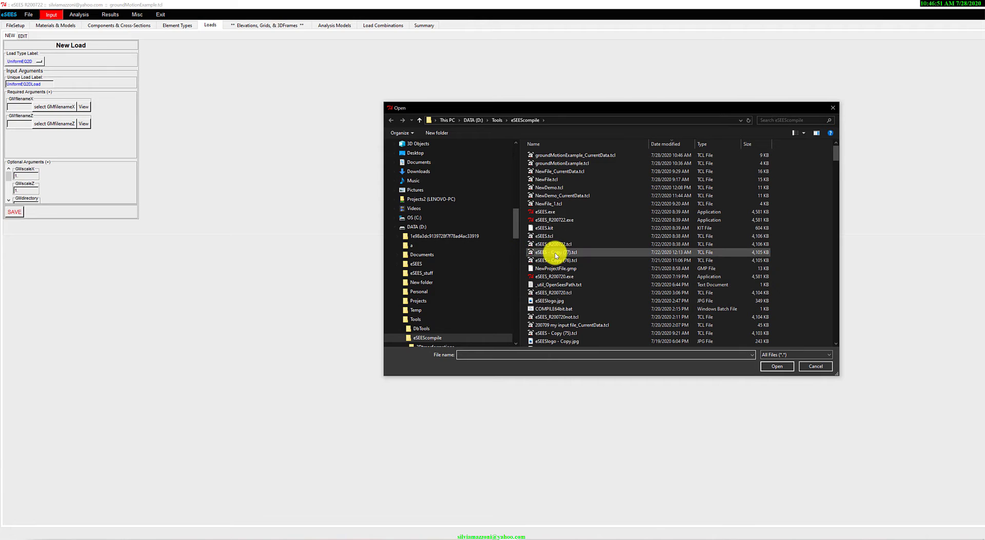
drag(514, 246, 516, 257)
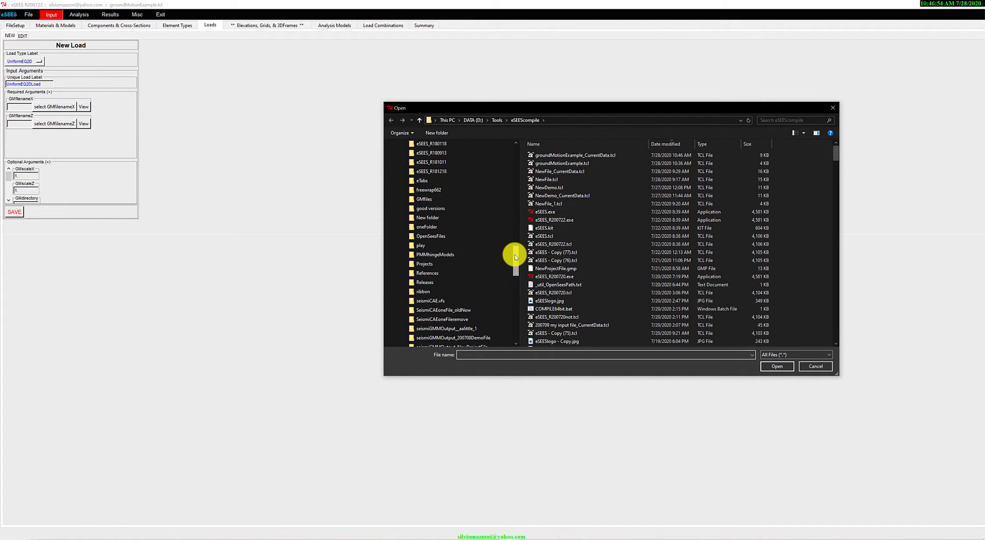
click(451, 198)
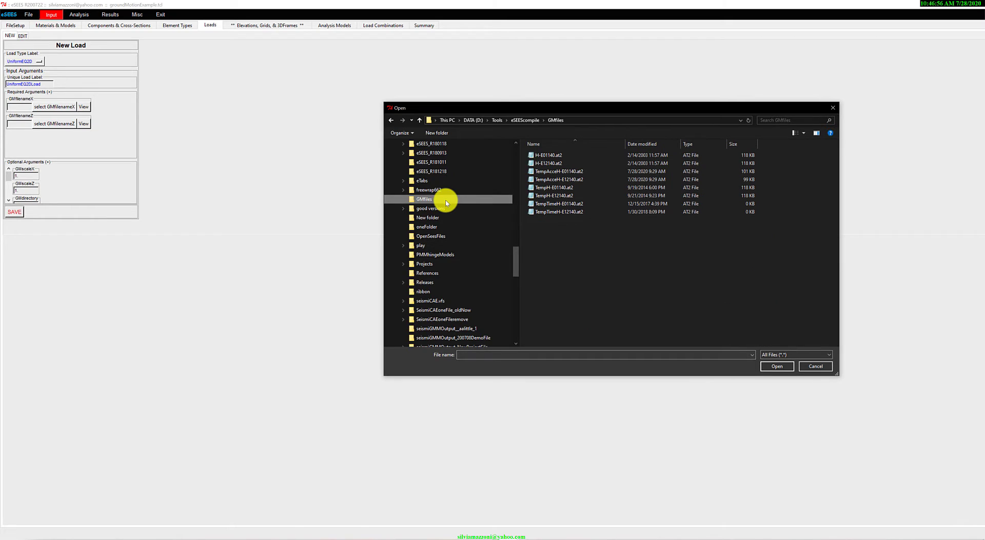
click(549, 155)
click(584, 119)
key(ctrl+c)
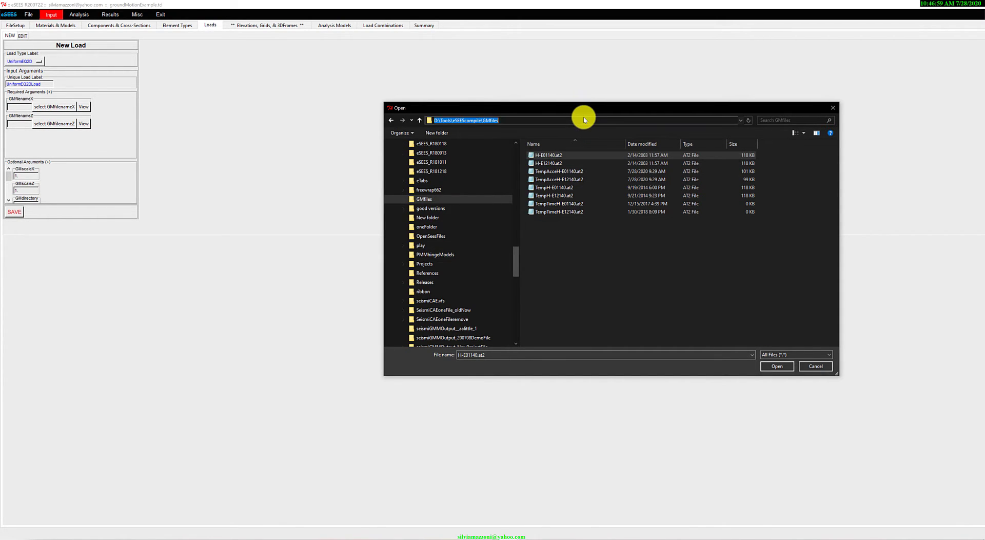
double_click(549, 155)
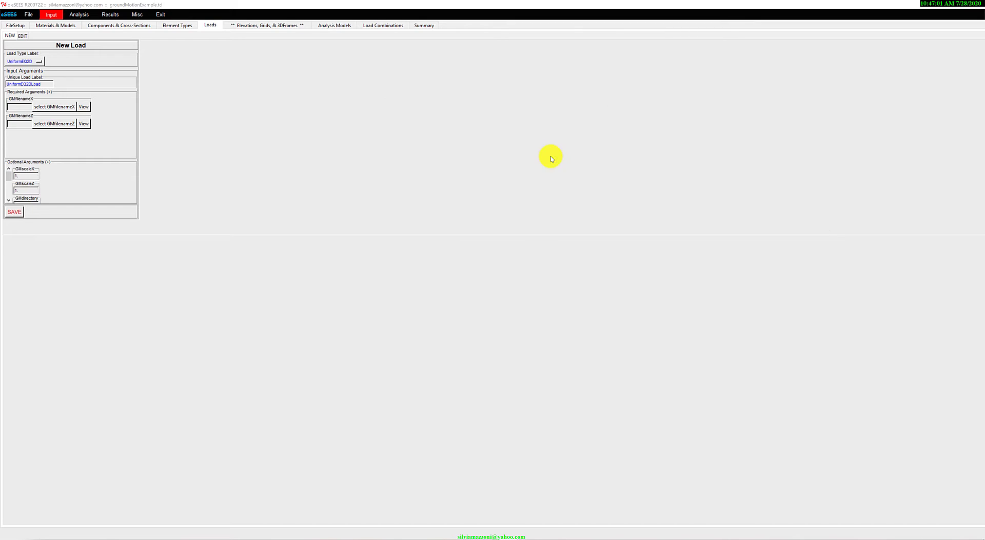
- Select H-E12140.at2 from the D:\Tools\eSEEScompile\GMfiles folder as the Z-direction ground motion file
click(49, 124)
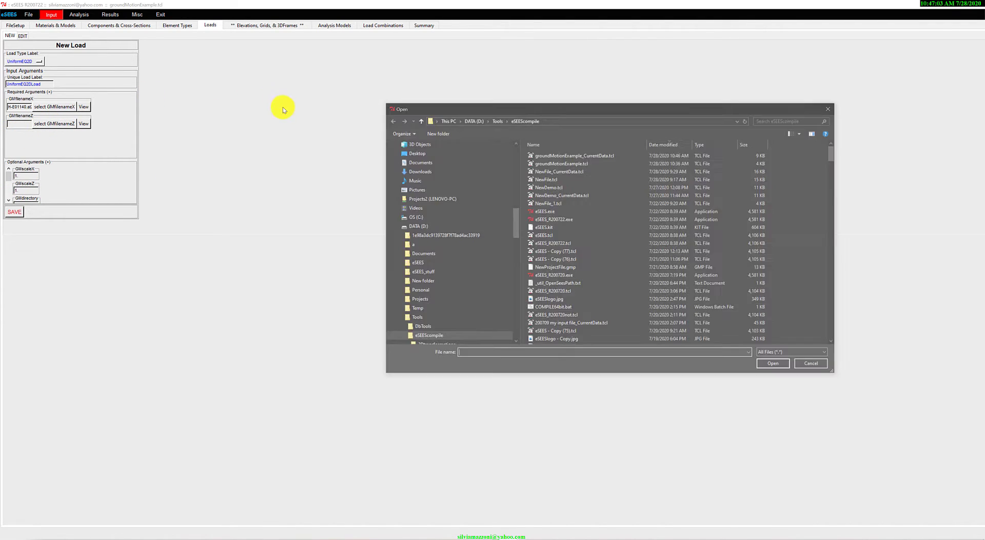
click(558, 121)
key(ctrl+v)
key(ctrl+a)
key(Return)
click(552, 163)
double_click(552, 163)
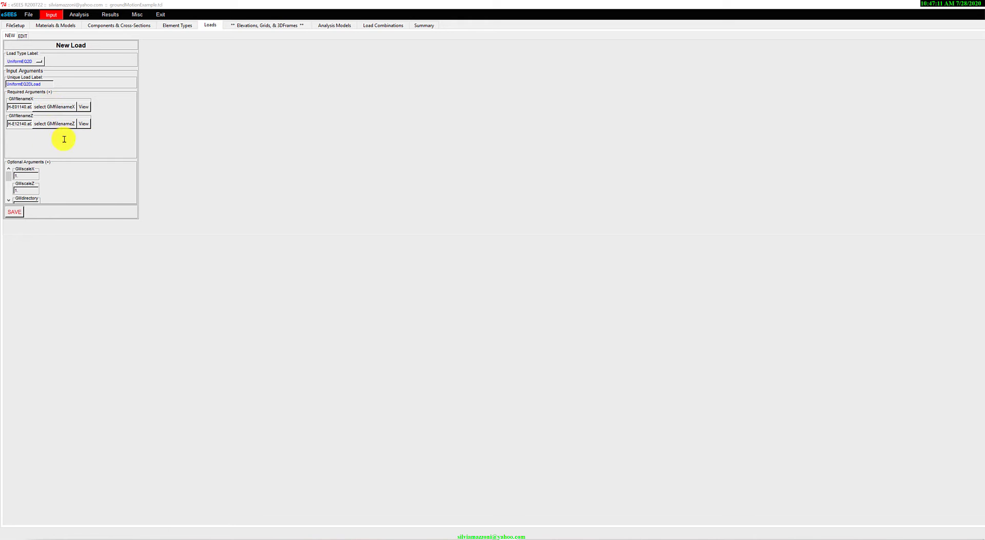
- Plot the X and Z ground motion records and save the UniformEQ2D load
click(15, 213)
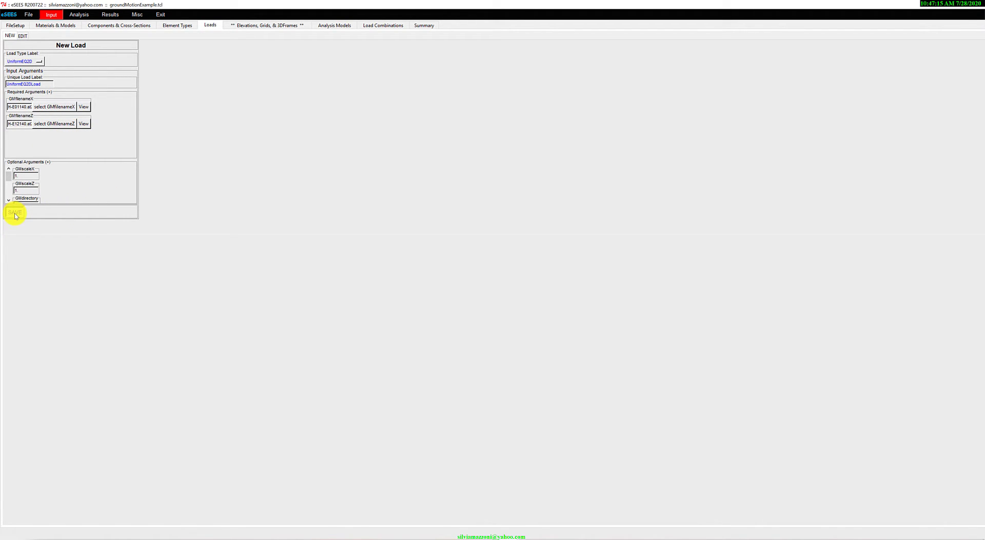
click(40, 162)
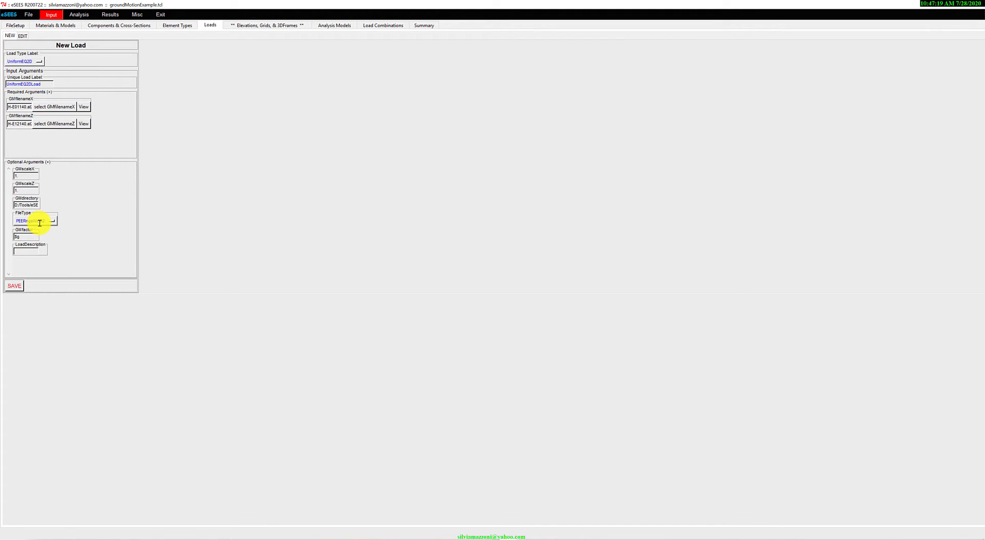
click(85, 106)
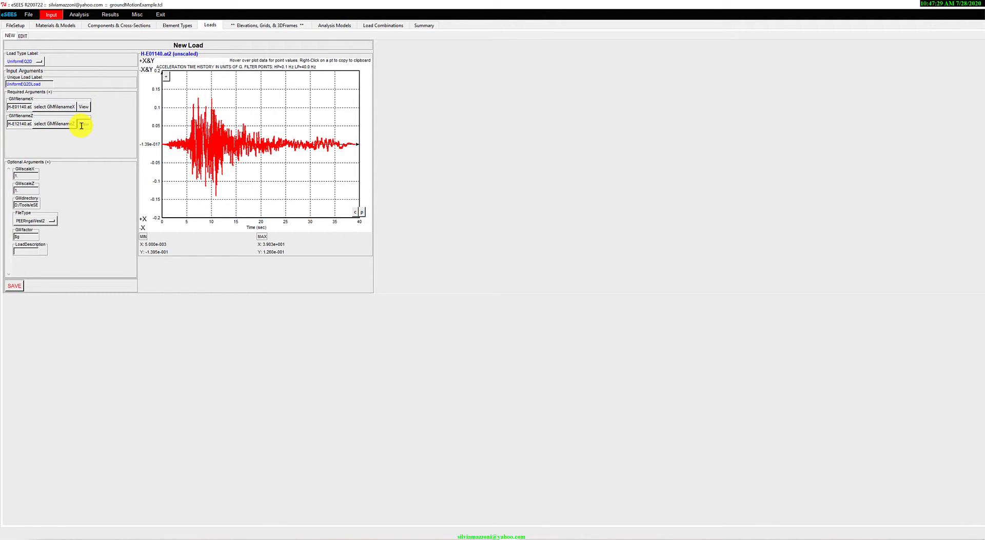
click(81, 125)
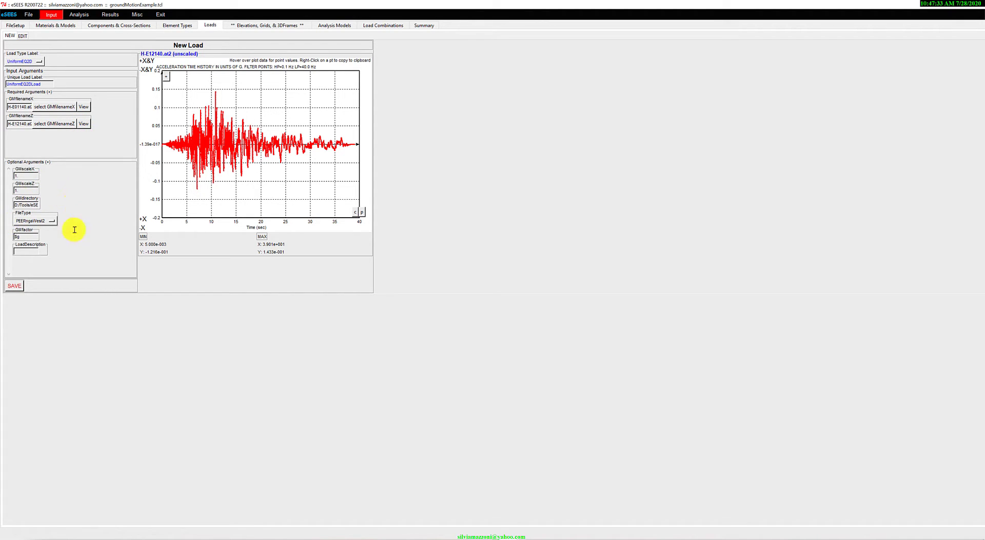
click(12, 289)
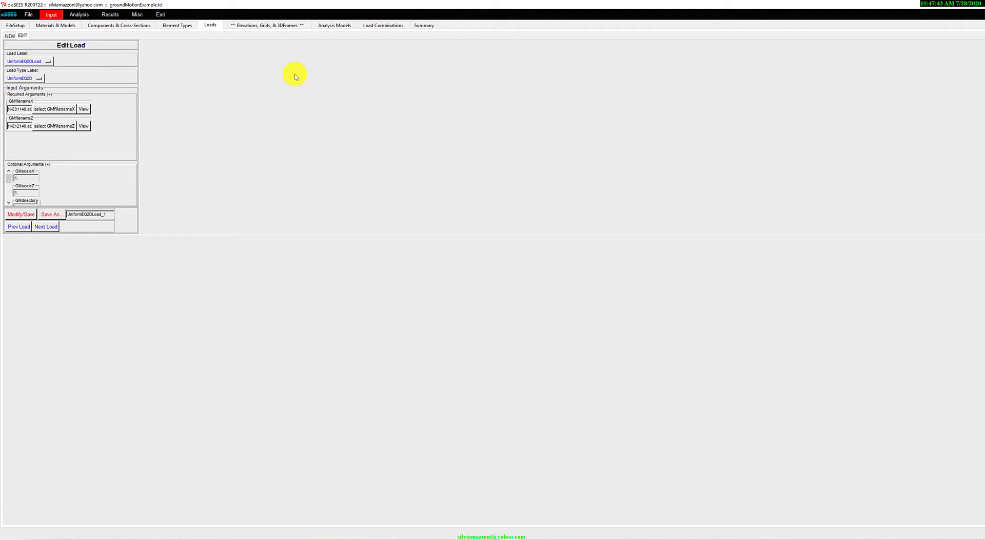
- Start a new load combination from DefaultLoadCombinationModel with the label EQ1D
click(384, 25)
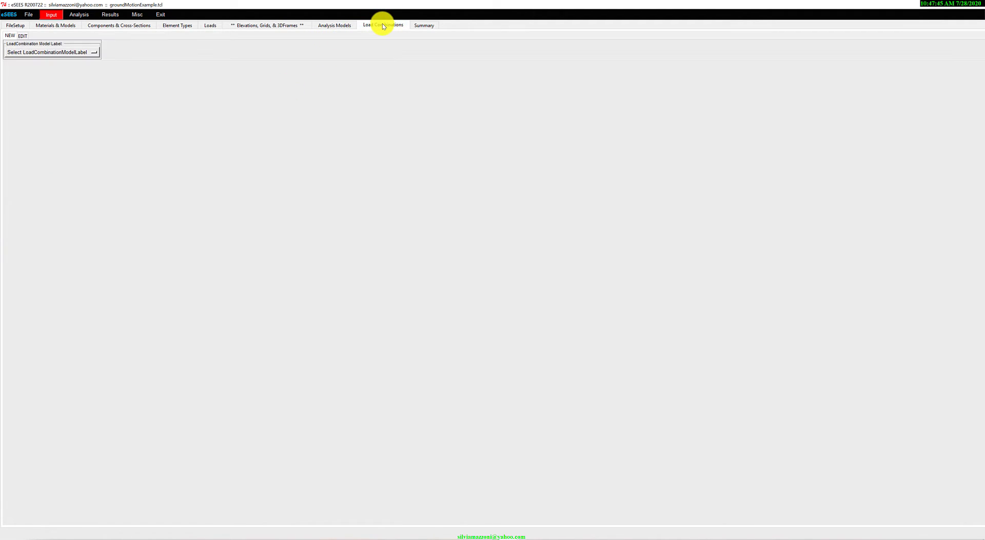
click(51, 52)
click(70, 60)
click(45, 75)
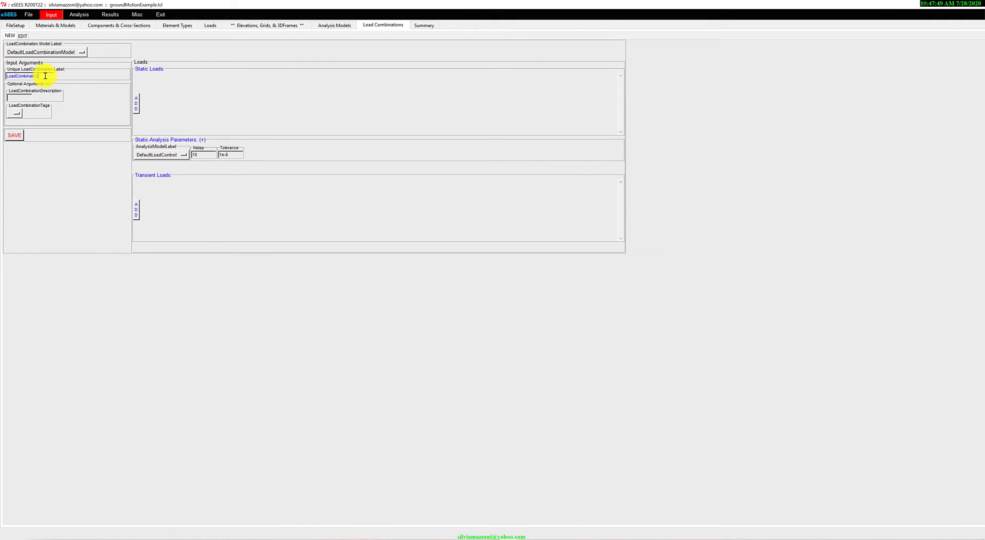
text(EQ1D)
- Add DefaultGravity as a static load in the EQ1D load combination
click(137, 102)
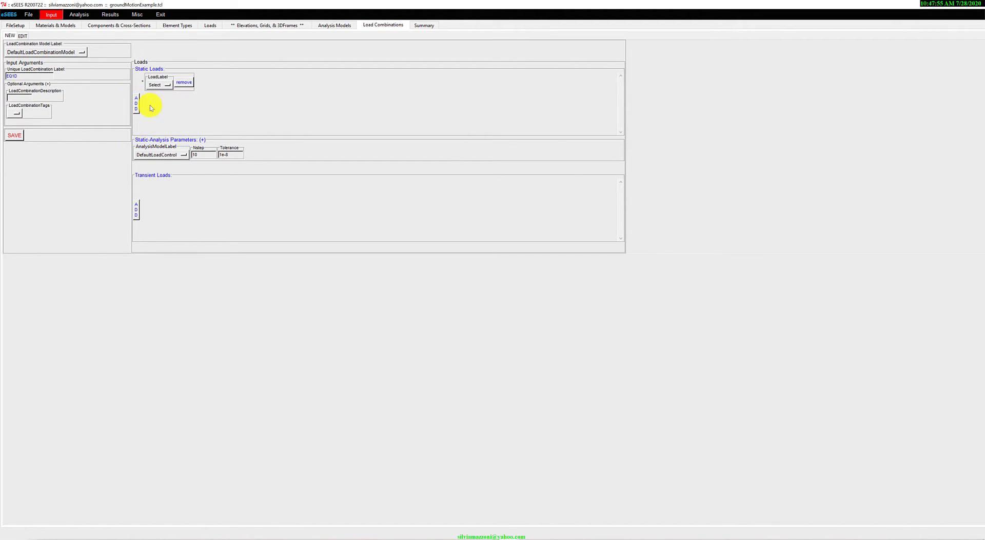
click(151, 84)
click(169, 88)
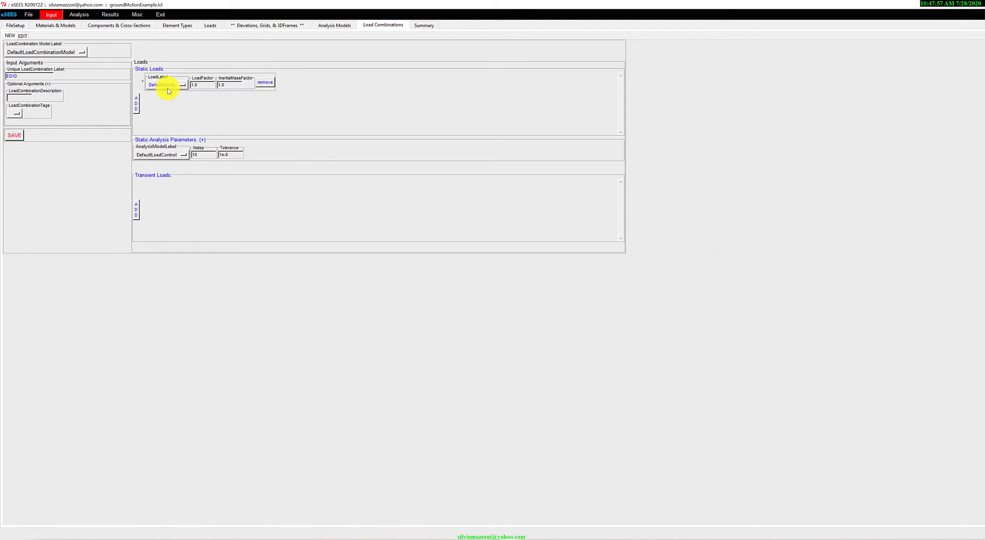
- Add EQ1d as a transient load with GMscale 5 and second damping eigenmode 3, and save the load combination
click(135, 211)
click(149, 192)
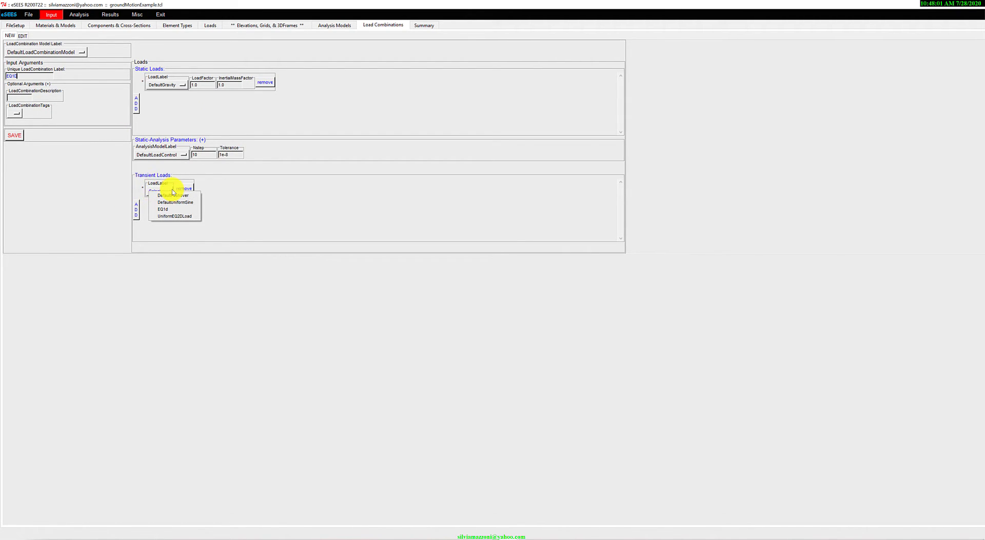
click(169, 209)
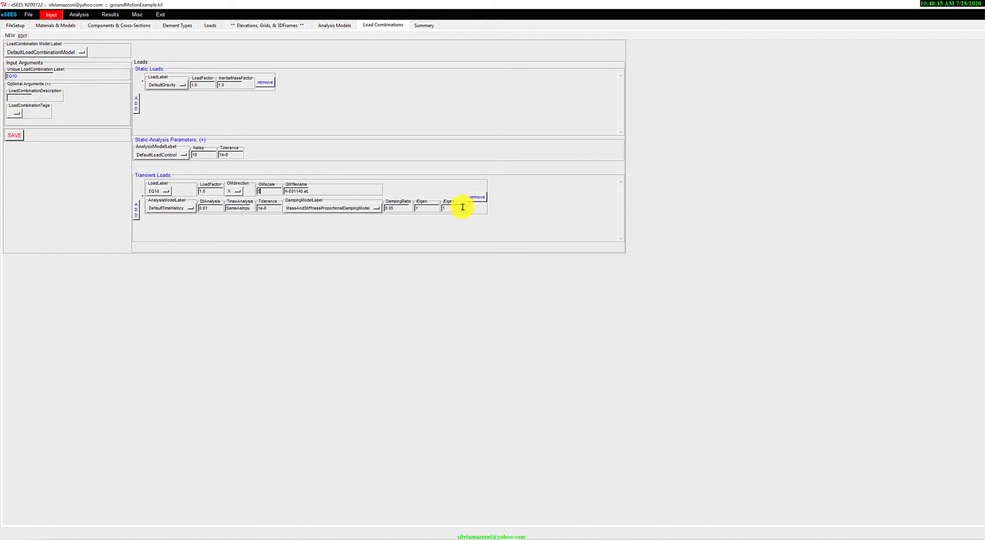
drag(457, 209, 423, 198)
text(3)
click(16, 135)
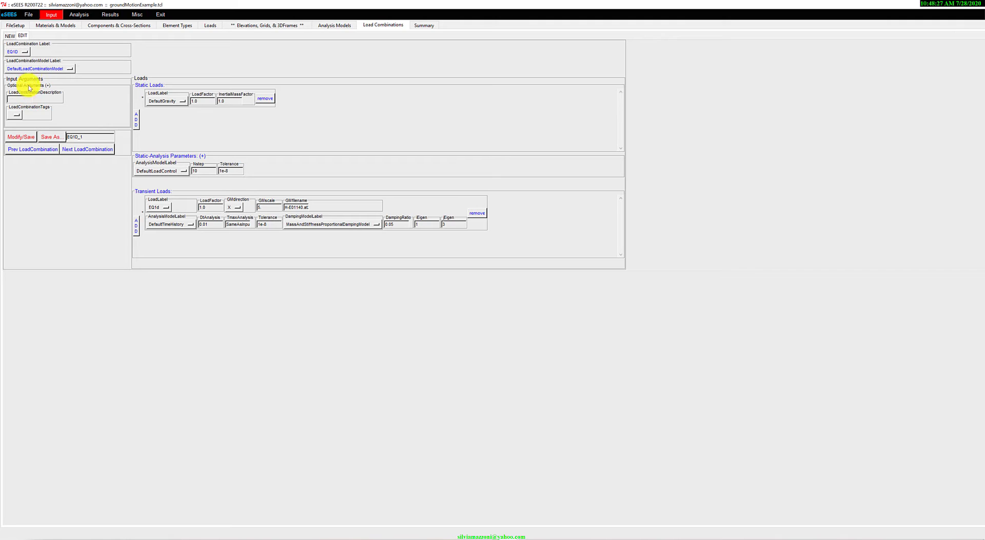
- Enter EQ2D as the save-as name for the load combination and remove its EQ1d transient load
click(91, 136)
click(480, 213)
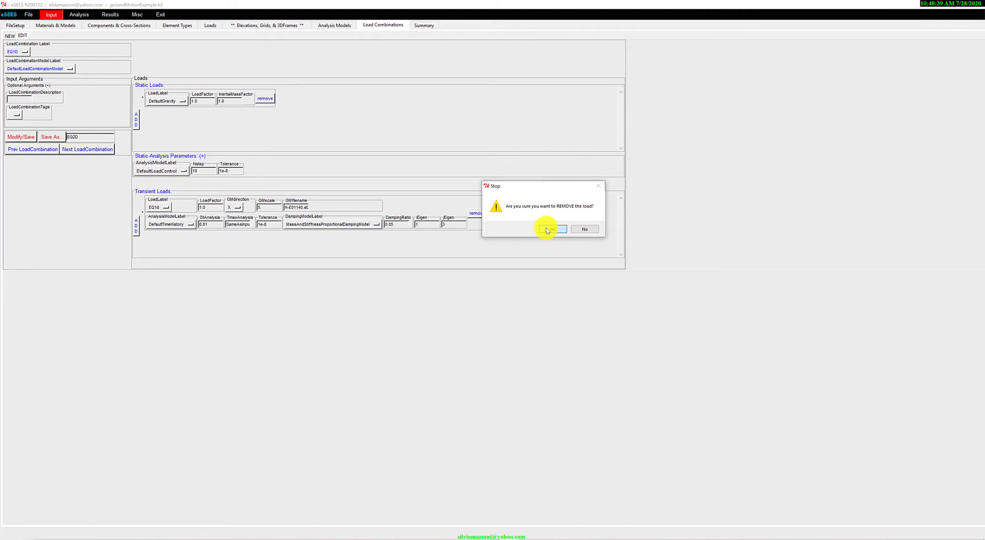
click(552, 230)
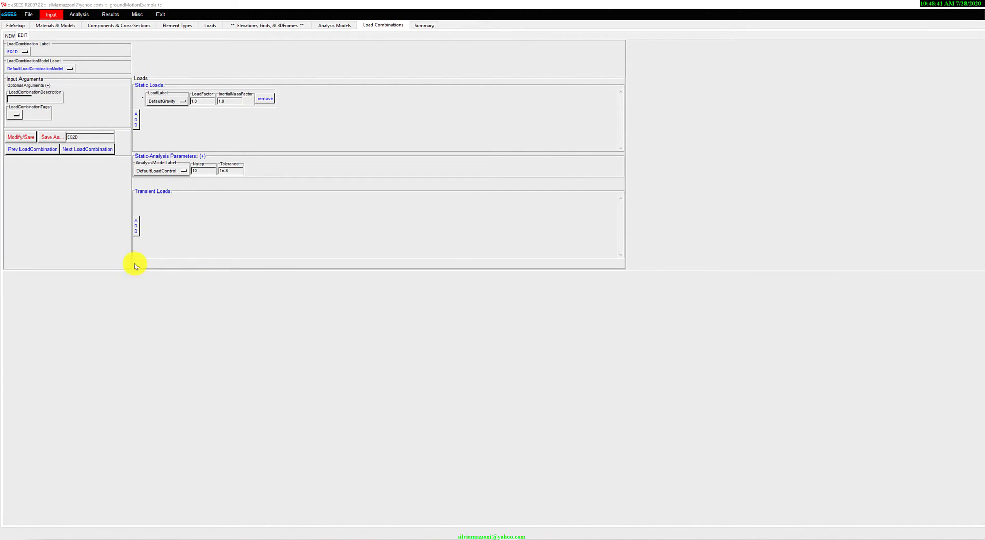
- Add UniformEQ2DLoad as a transient load with GMscaleX 5 and GMscaleZ 5, and change its second damping eigenmode
click(136, 223)
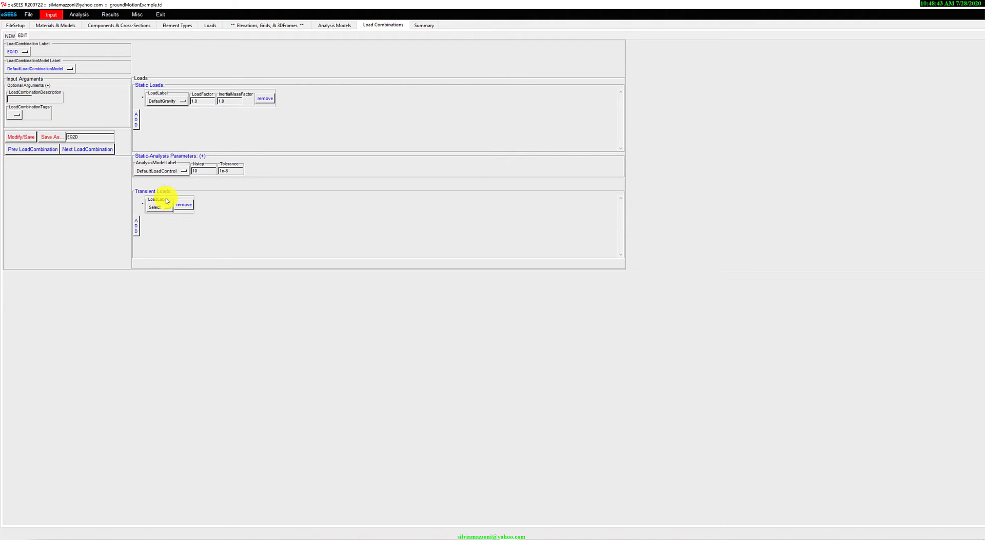
click(159, 207)
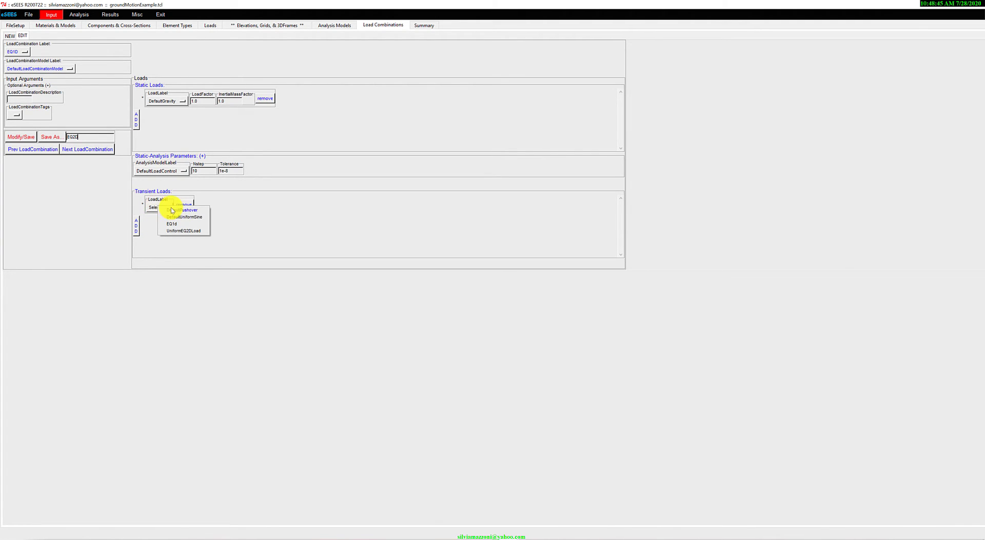
click(172, 232)
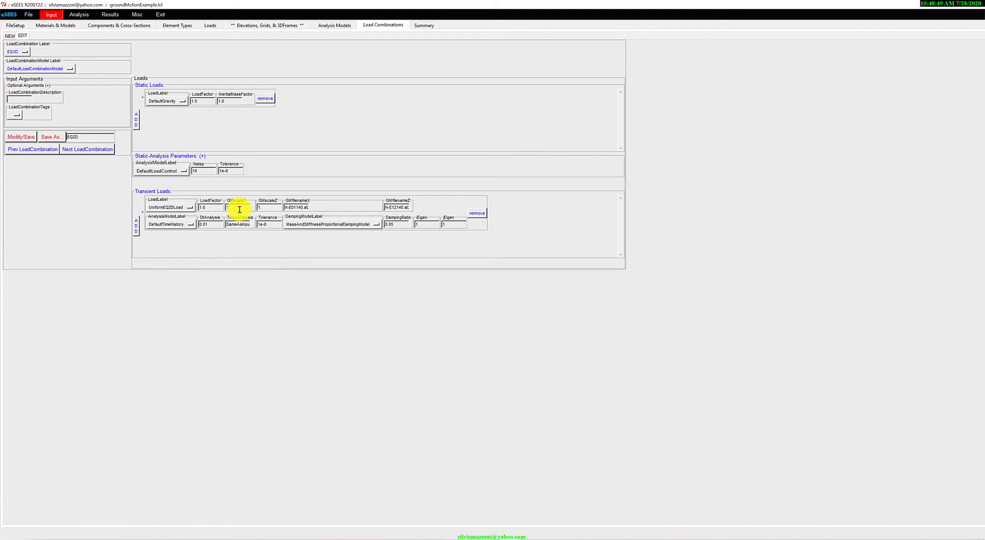
text(5)
text(5)
click(454, 222)
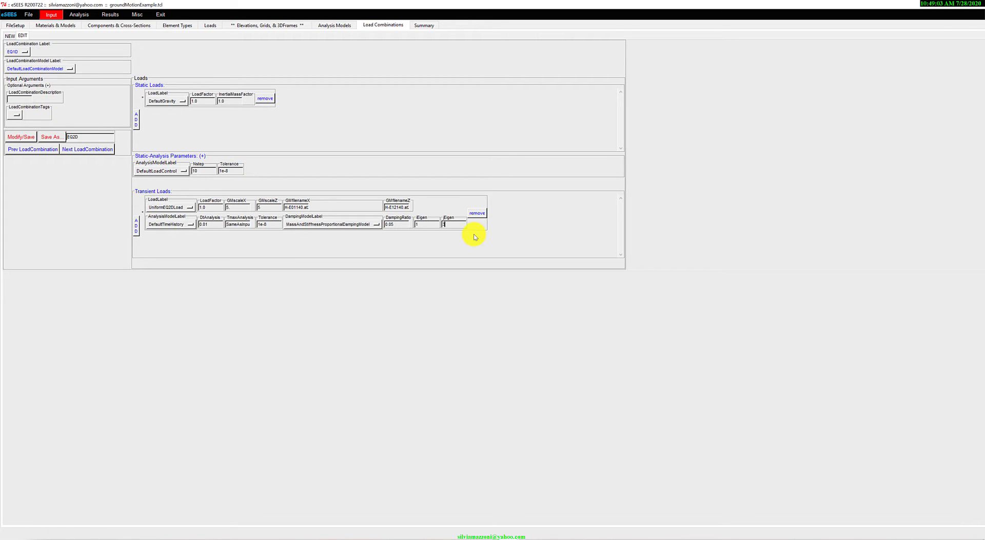
- Save the load combination as EQ2D and save the project file
click(54, 140)
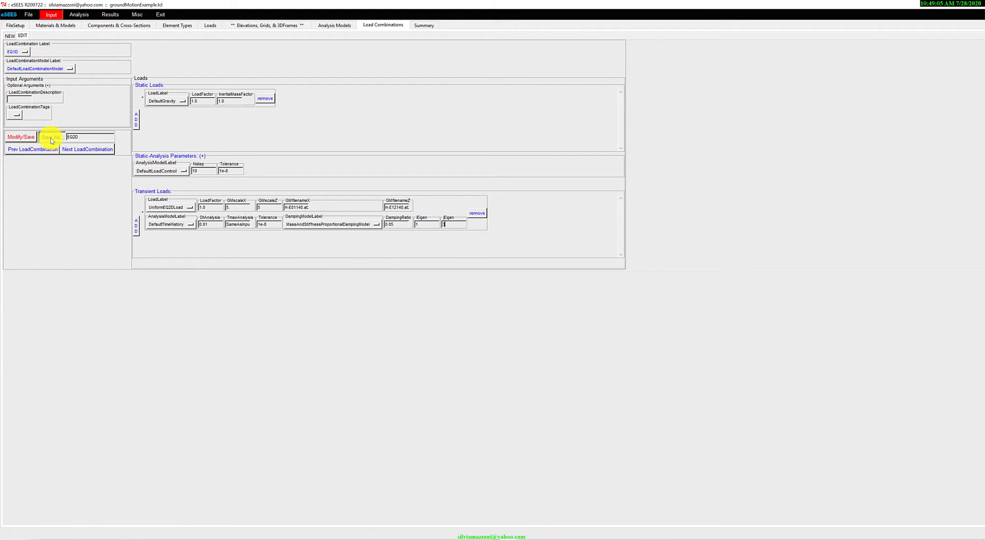
click(27, 15)
click(41, 63)
- Select ElevationModel and 3DFrameModel for analysis and try to display their mode shapes
click(82, 18)
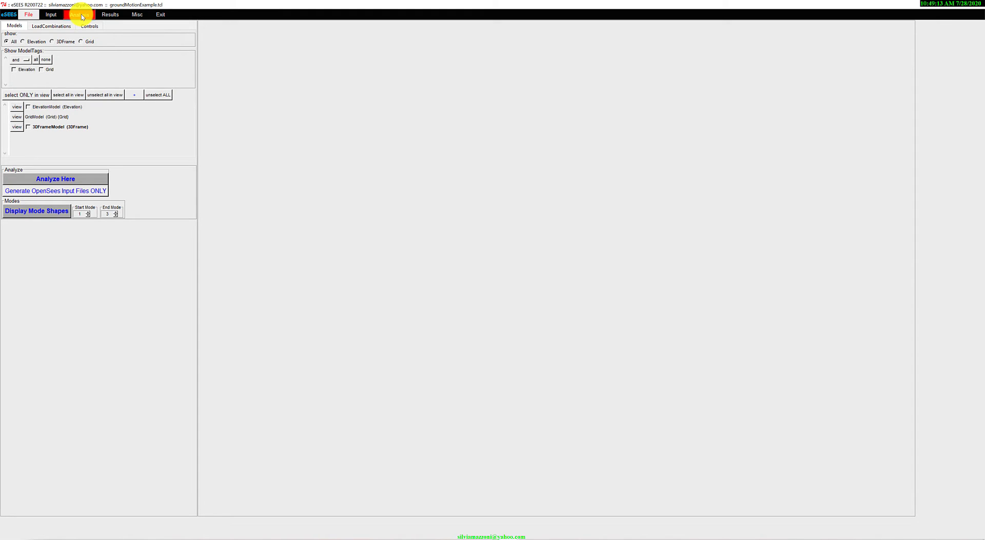
click(47, 105)
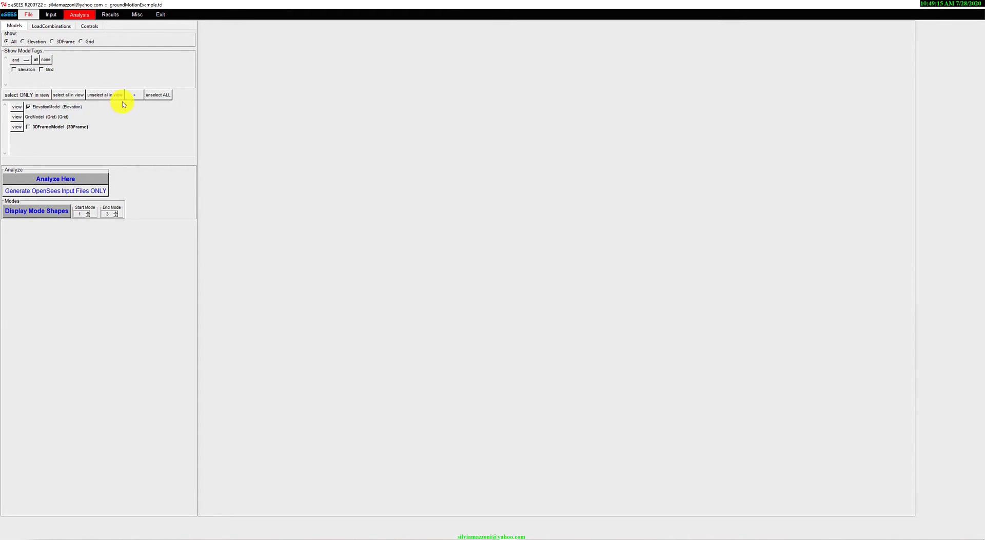
click(37, 127)
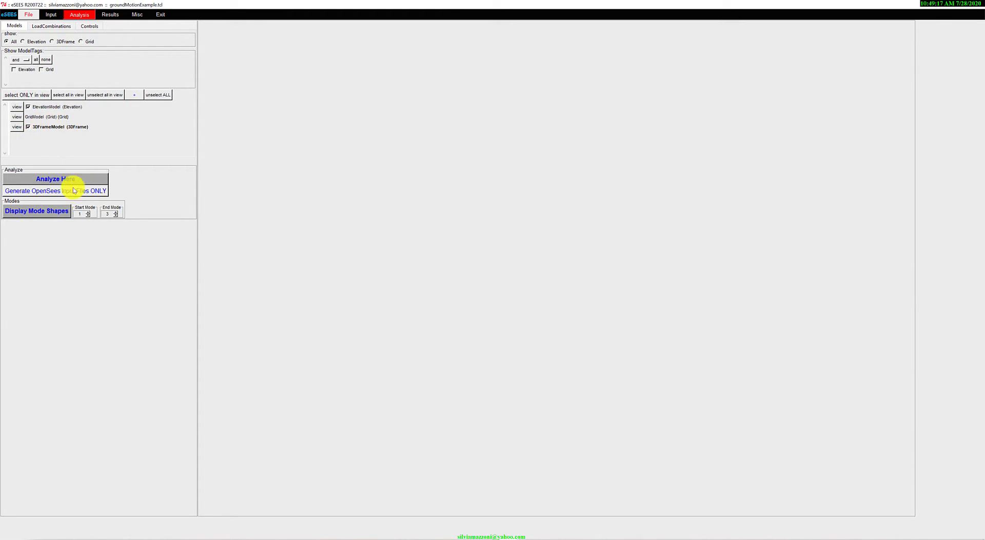
click(49, 213)
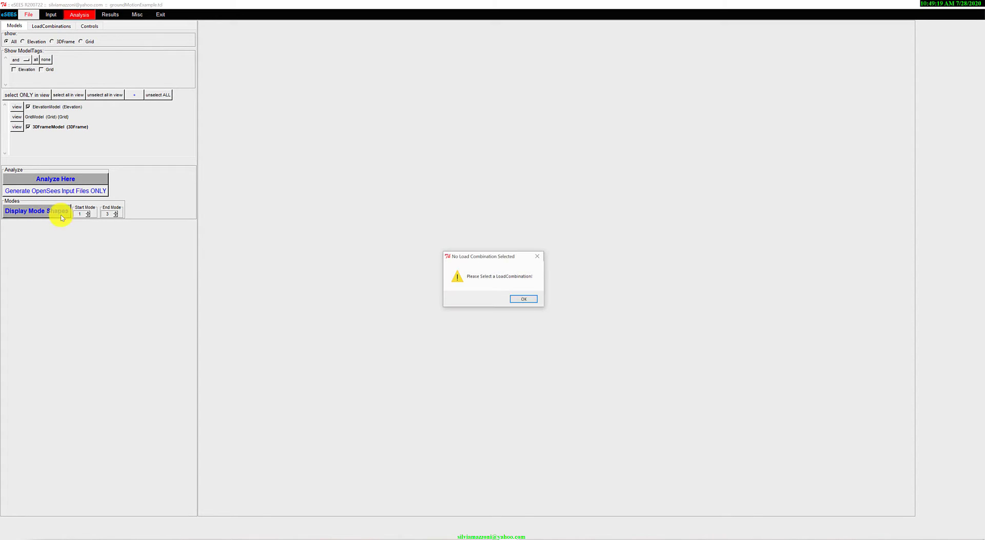
click(524, 300)
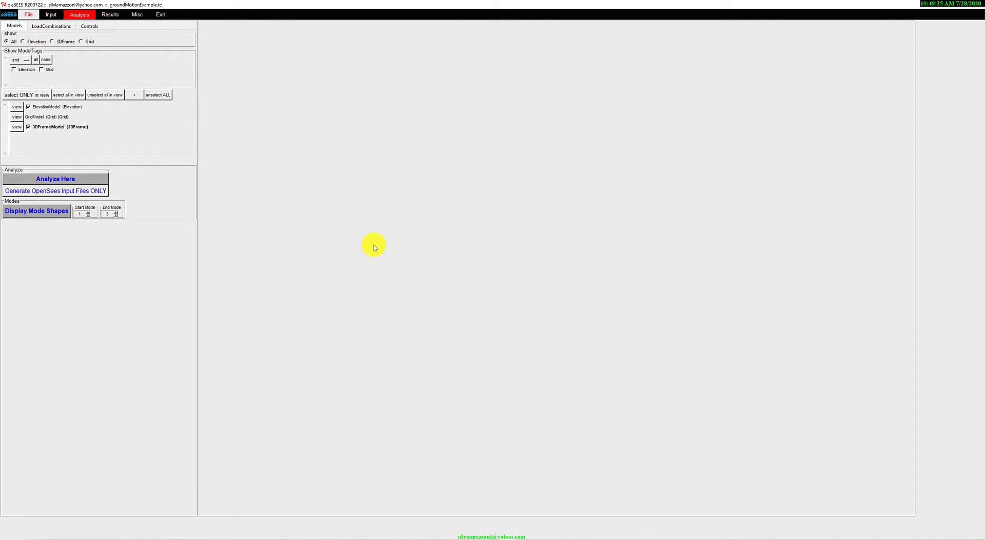
- Select the DefaultGravityOnly load combination, set the end mode to 5, and display the mode shapes
click(42, 26)
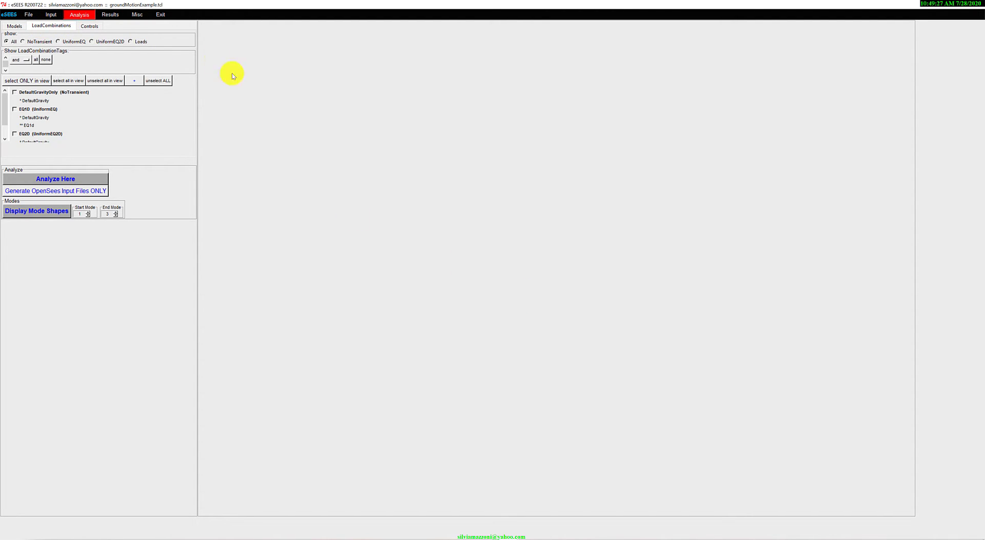
click(58, 92)
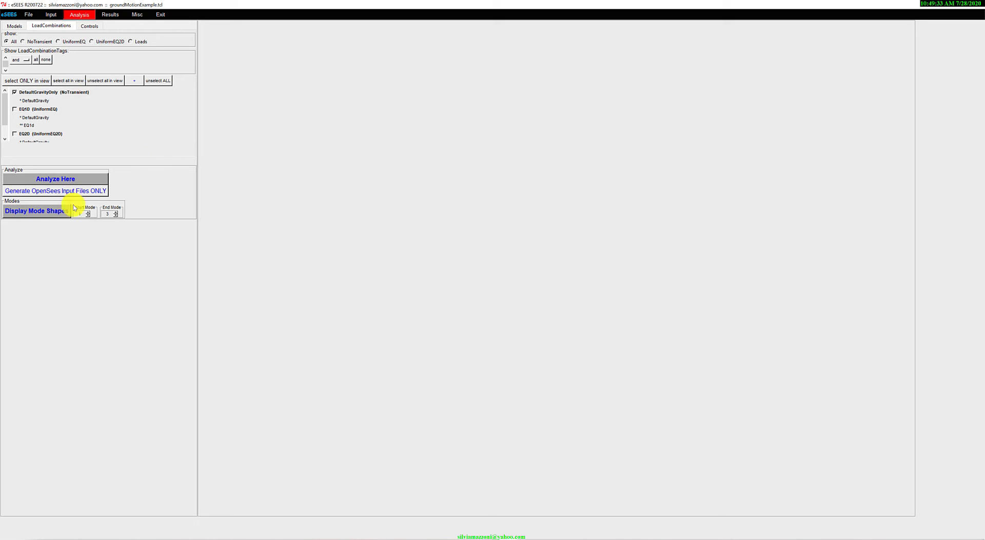
click(117, 213)
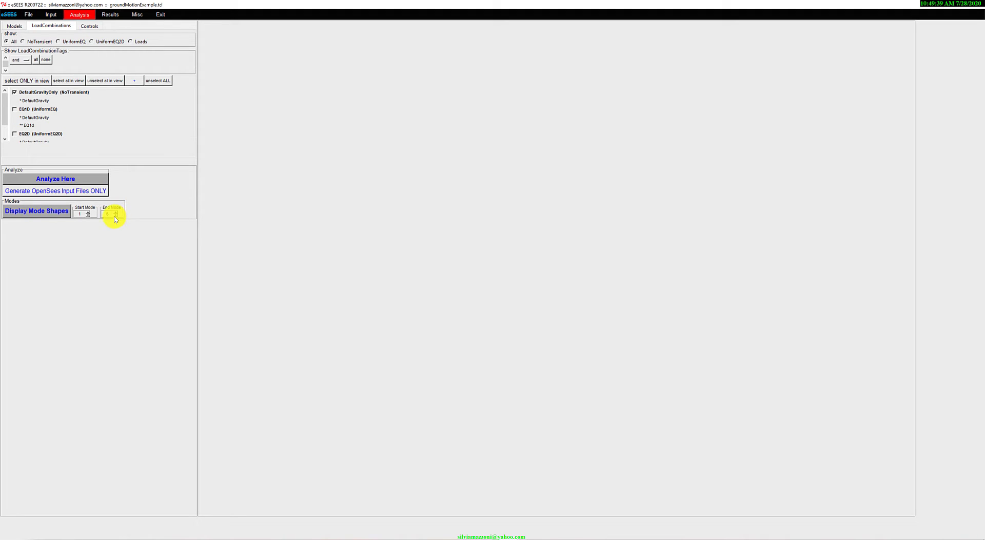
click(42, 210)
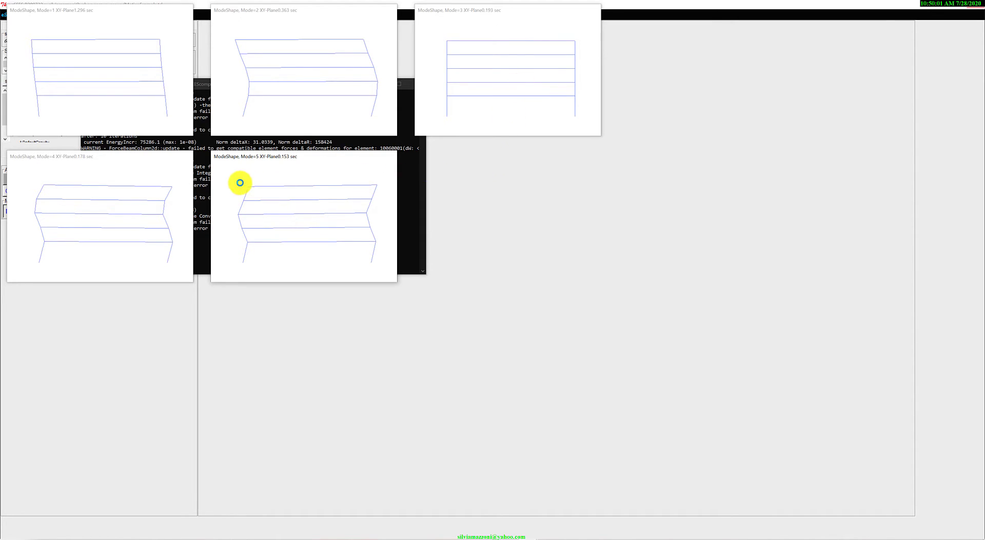
- Review the mode shapes and periods of the elevation and 3D frame models, continuing the OpenSees run after each model
click(415, 233)
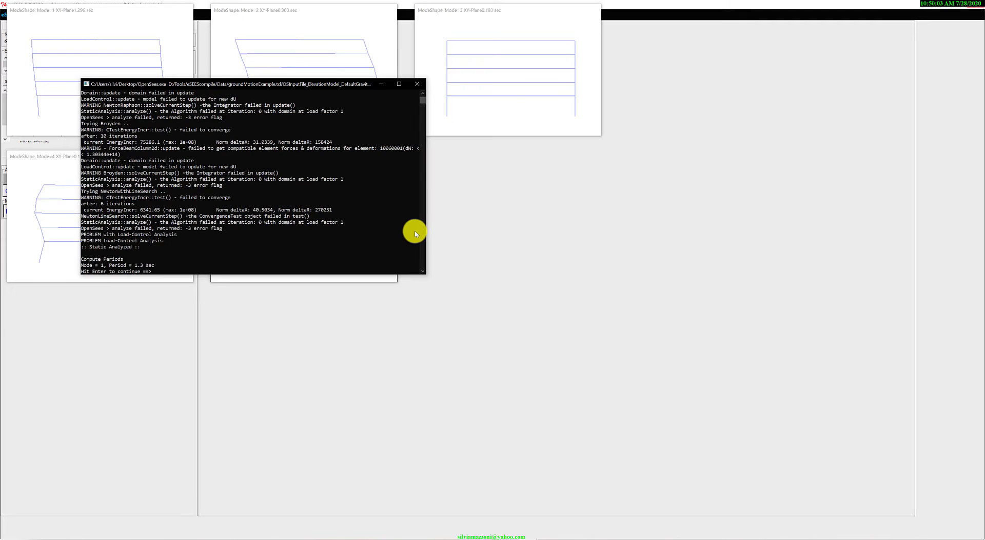
key(Return)
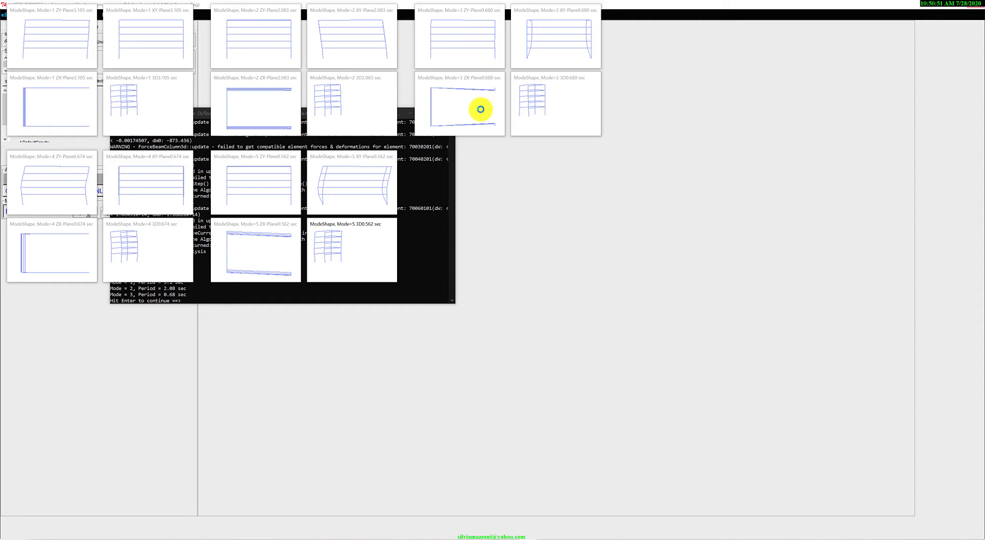
click(410, 201)
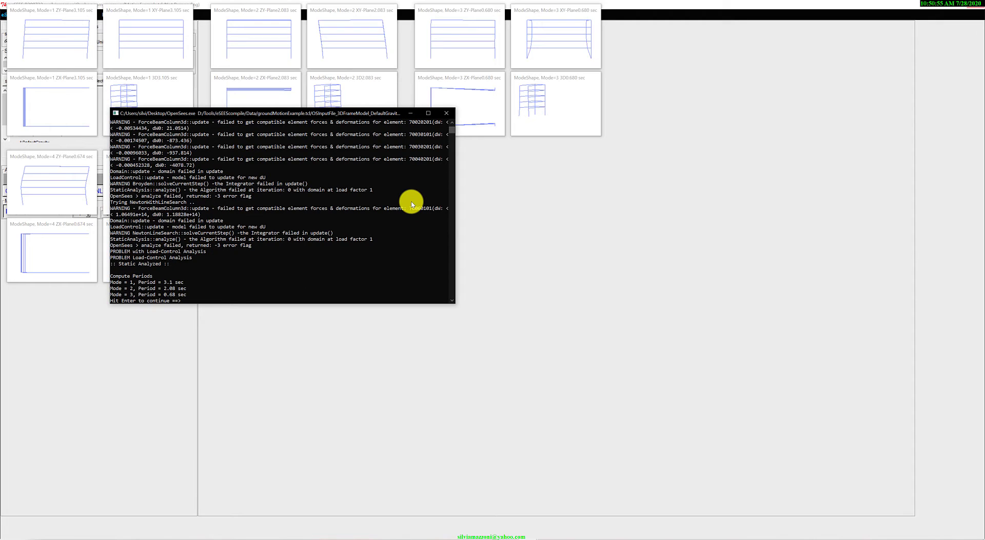
key(Return)
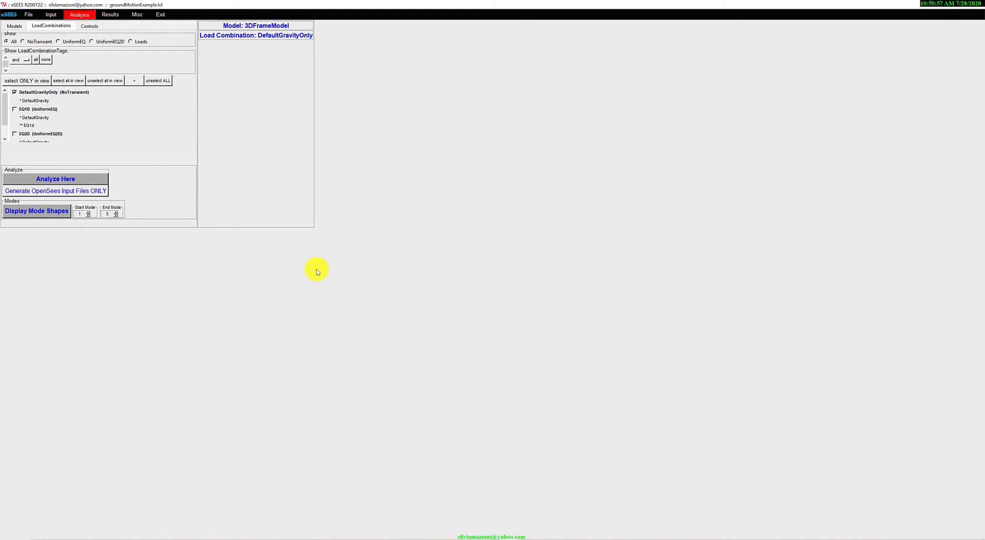
- Exclude 3DFrameModel, replace DefaultGravityOnly with the EQ1D load combination, and run the analysis of ElevationModel
click(15, 26)
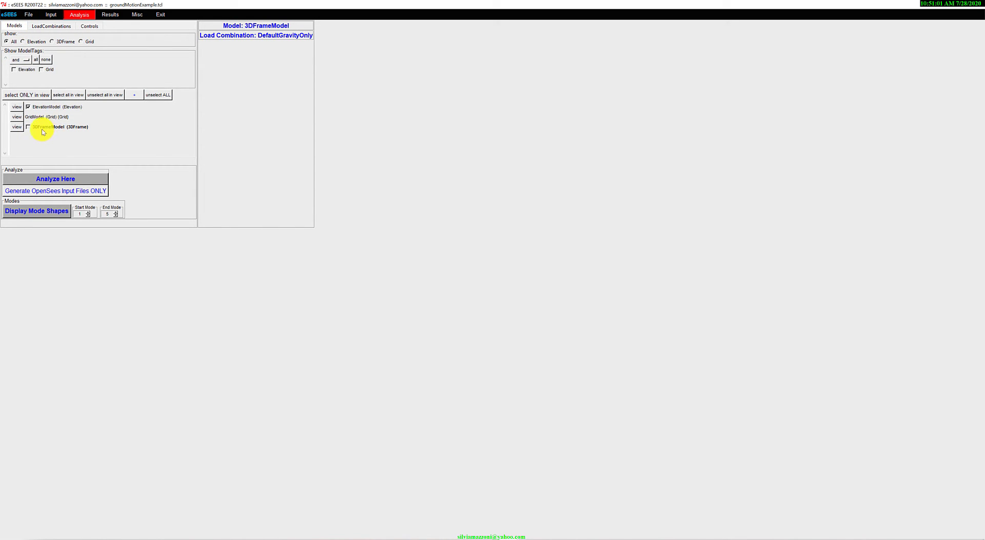
click(36, 29)
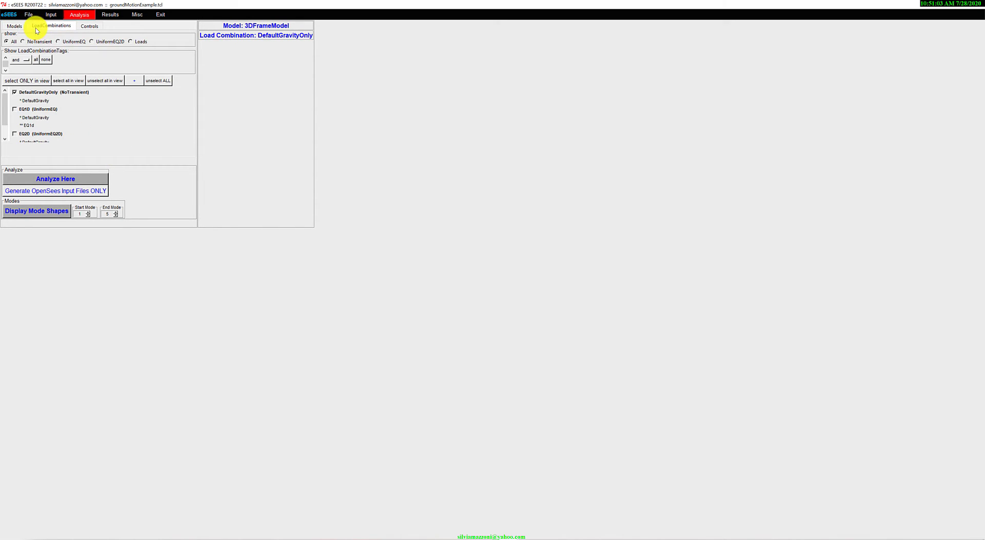
click(24, 110)
click(71, 178)
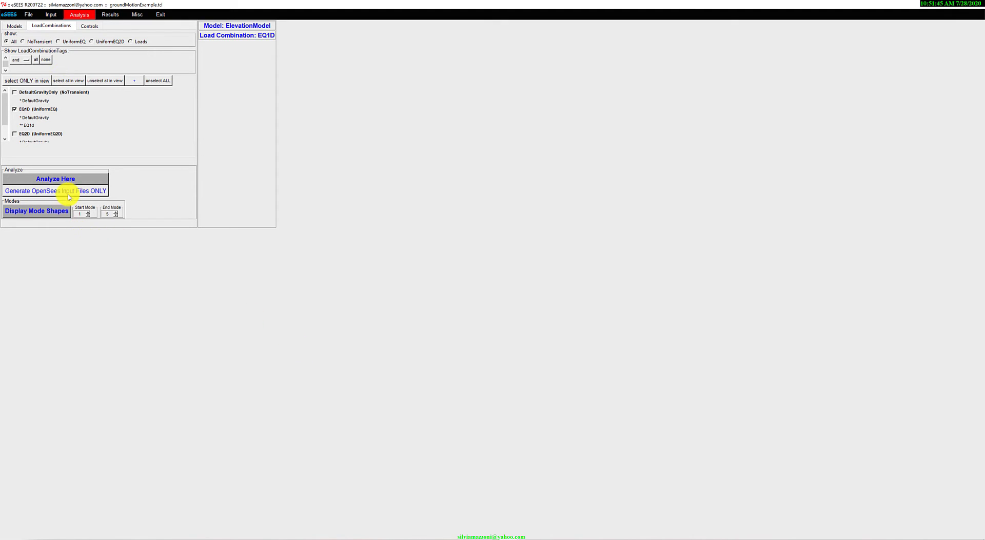
- Bring up the program messages window and enlarge it to read the EQ1D analysis log
mouse_move(514, 539)
click(552, 520)
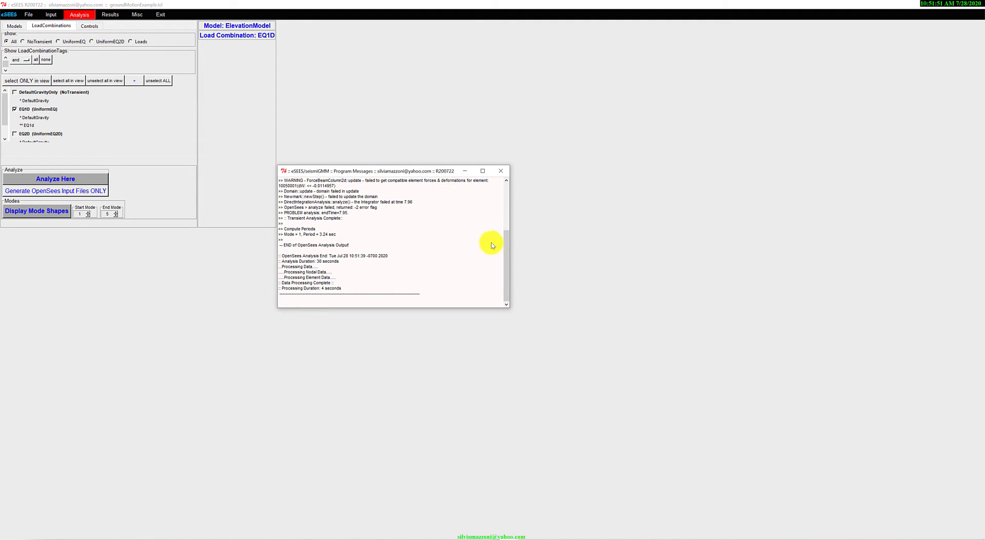
drag(510, 308, 653, 438)
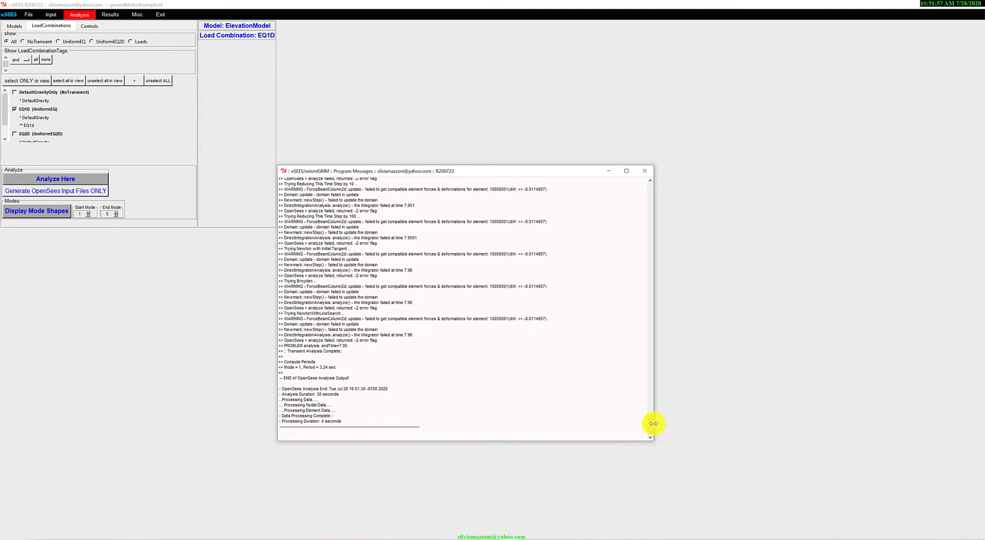
mouse_move(652, 427)
mouse_down()
mouse_move(642, 374)
mouse_move(643, 441)
mouse_move(643, 405)
mouse_move(643, 425)
mouse_up()
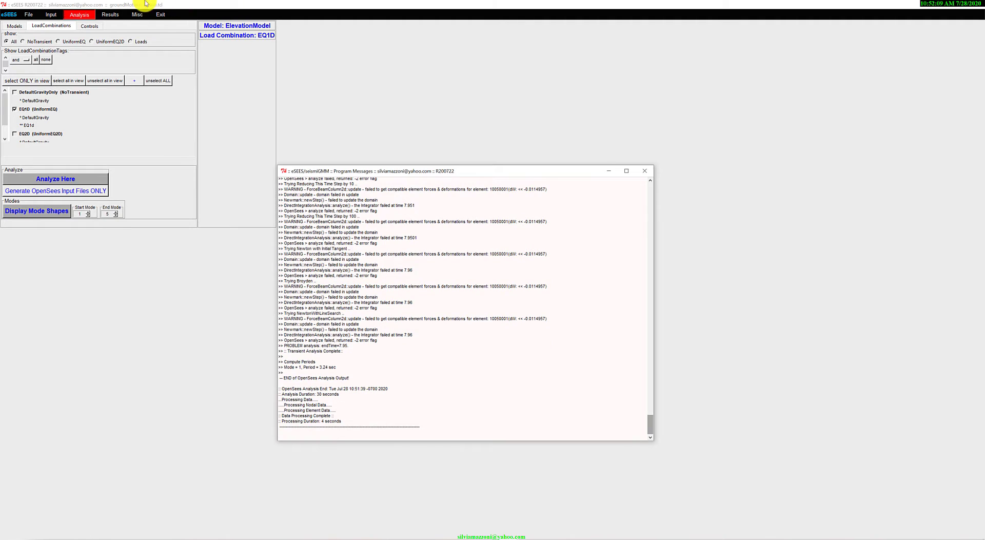
- Show the EQ1D results of ElevationModel as a Bending Moment Mzz diagram with the diagram scale at 5.1
click(114, 15)
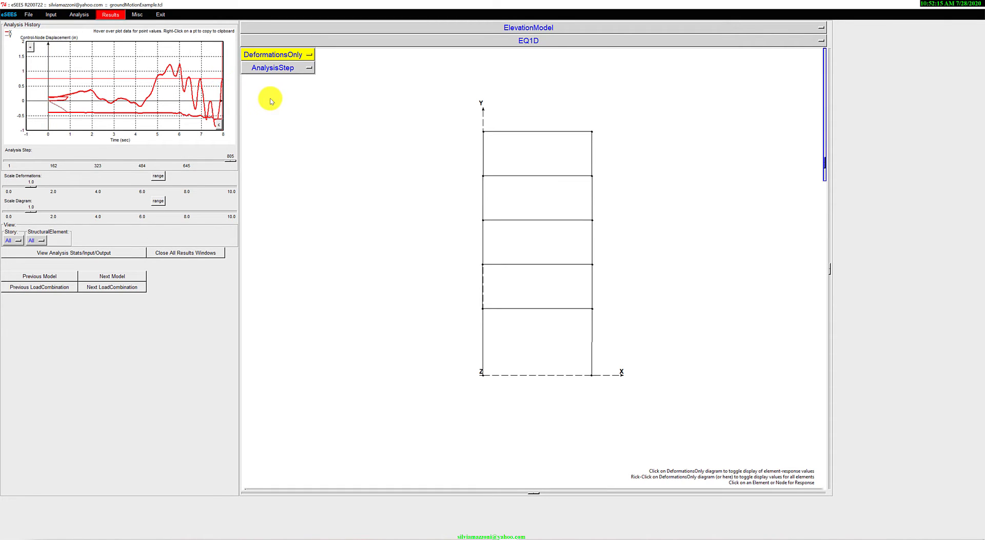
click(253, 56)
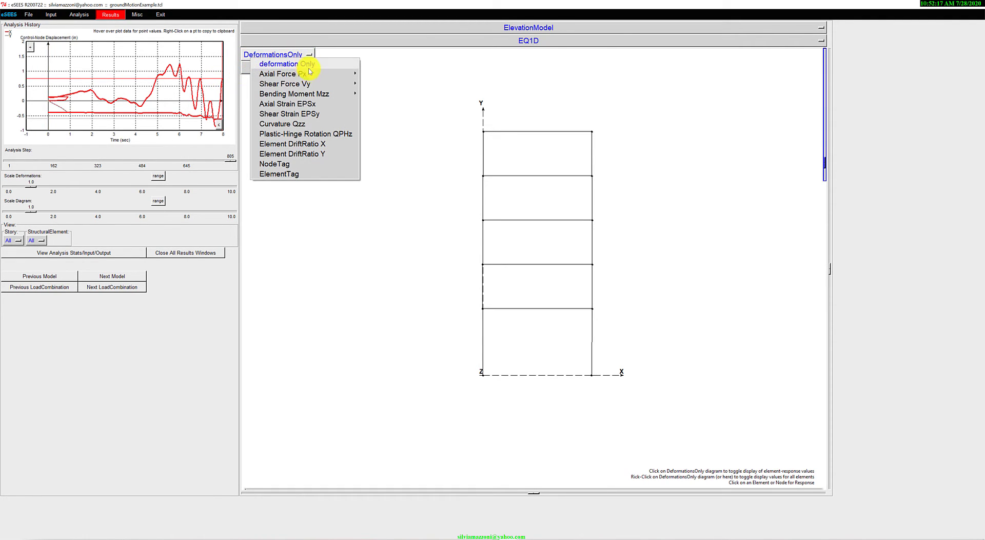
mouse_move(325, 95)
click(408, 111)
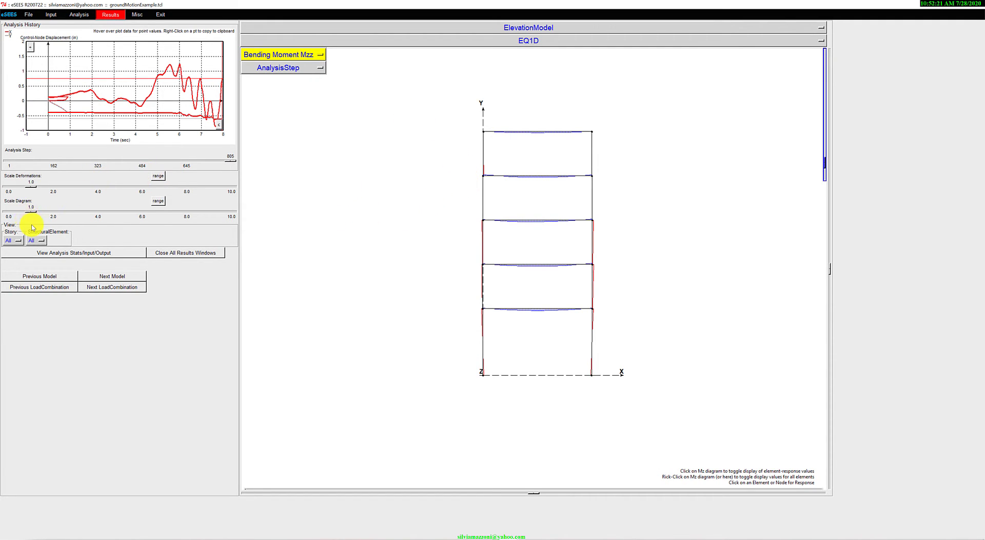
drag(43, 214, 124, 220)
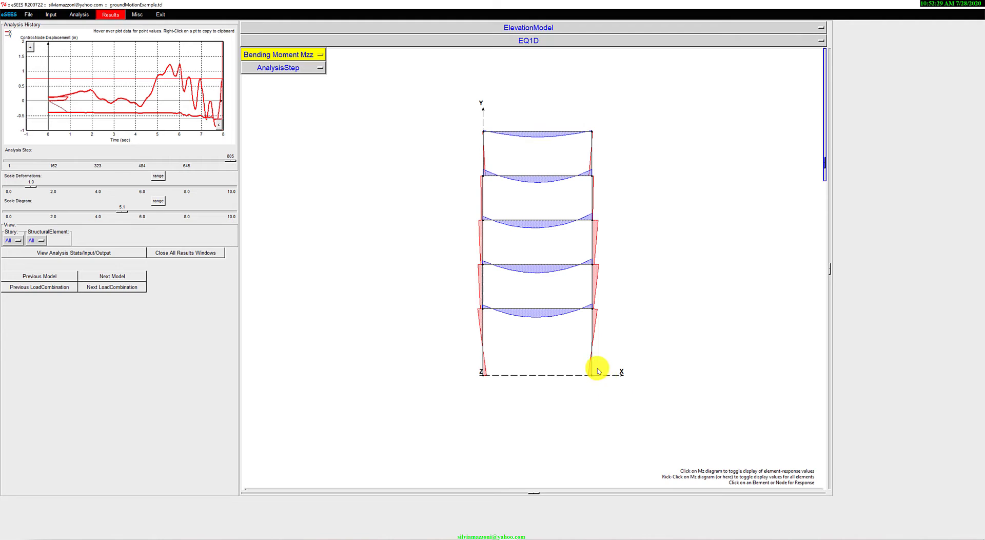
- Display Curvature Qzz on the elevation and limit the display to elements with curvature above about 0.0027
click(316, 54)
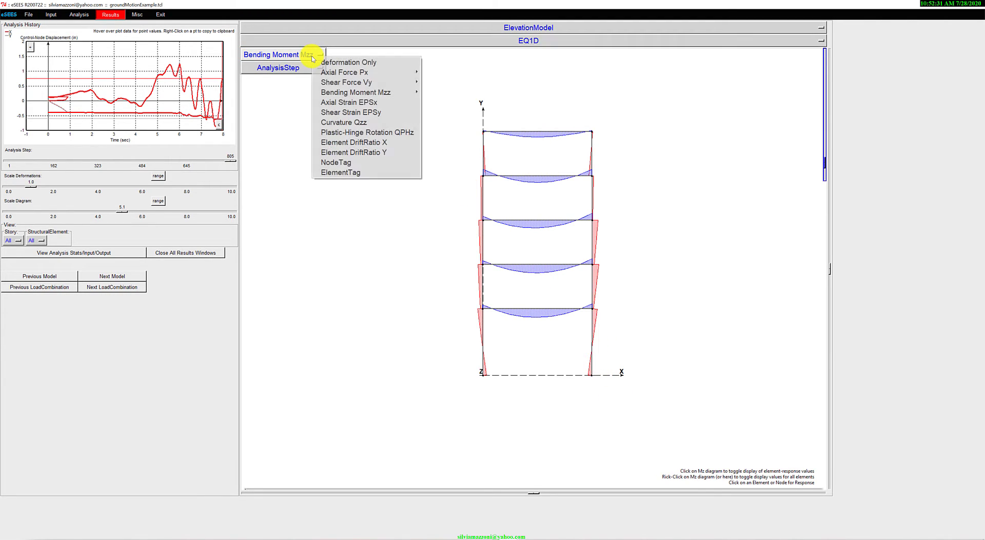
click(372, 125)
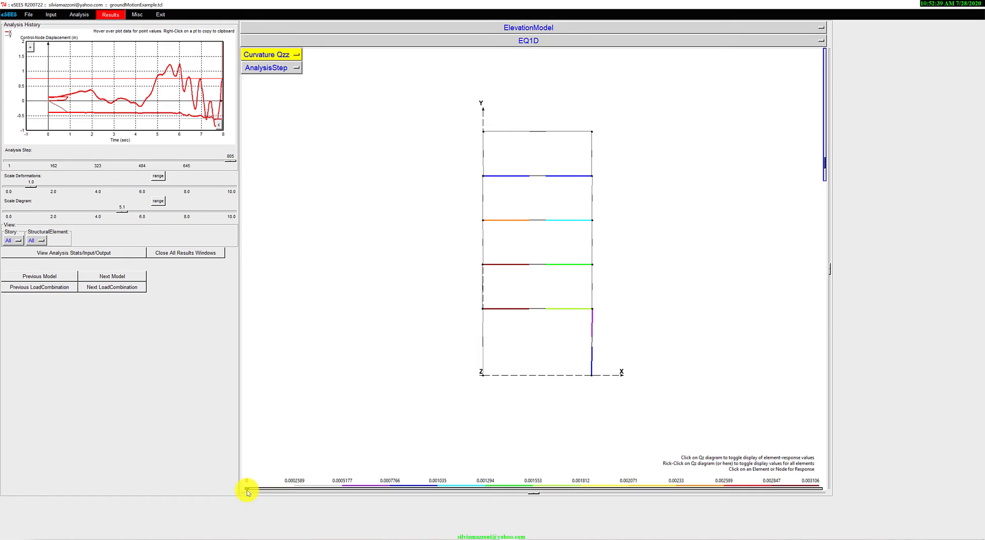
drag(247, 489, 746, 488)
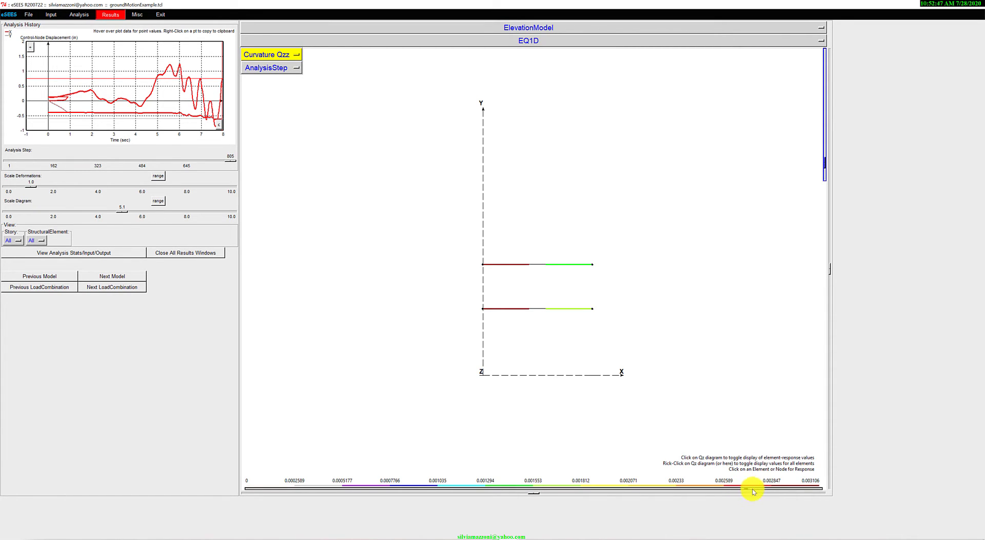
- Open the component-fiber response of the floor 2 beam and examine stress-strain plots for unconfined cover and confined core concrete fibers
click(534, 311)
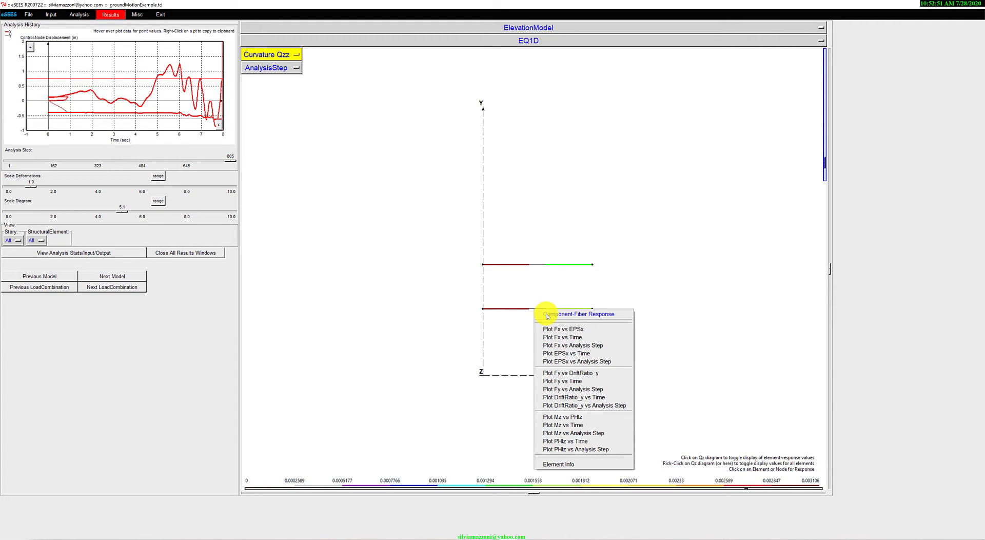
click(547, 315)
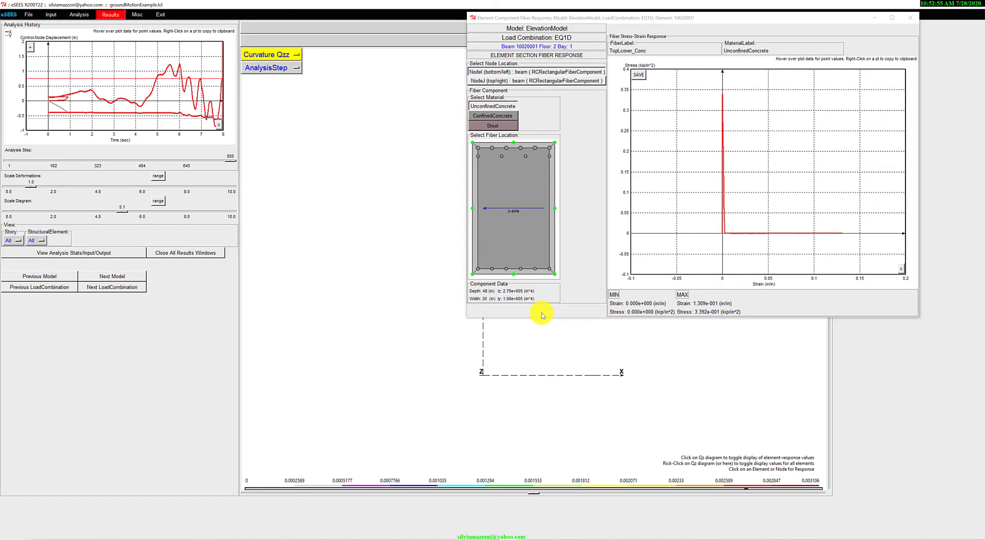
click(472, 144)
click(484, 117)
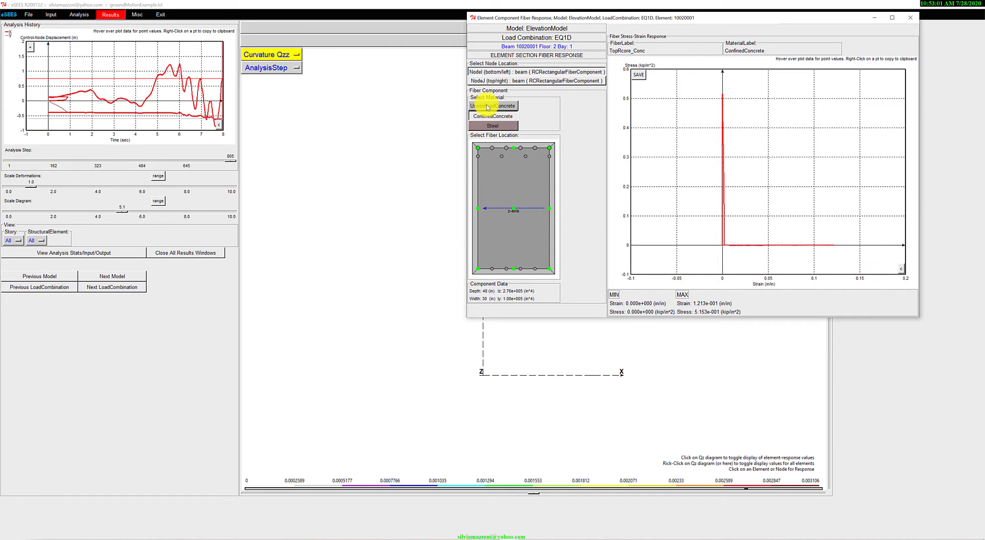
click(488, 106)
click(554, 143)
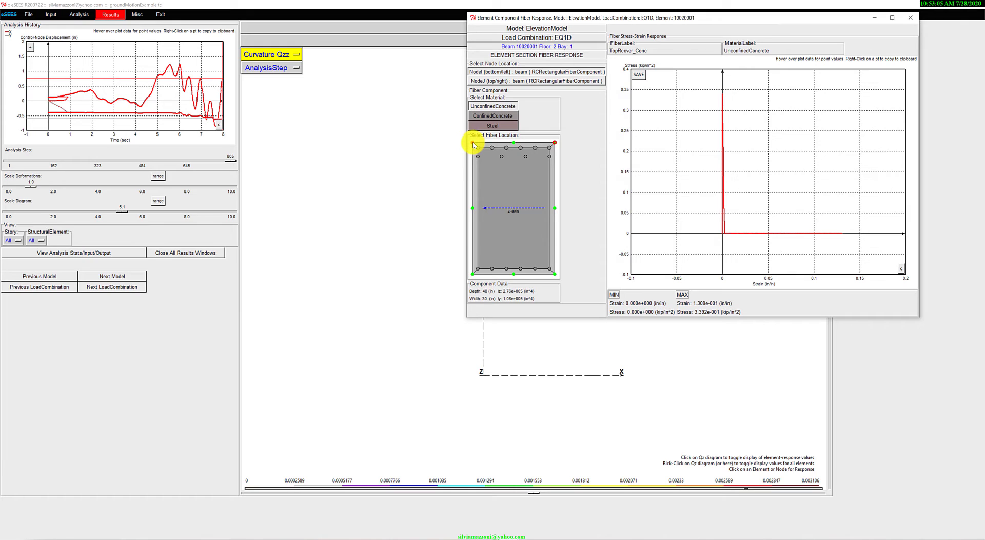
- Examine the floor 2 beam's stress-strain response for the bottom unconfined cover concrete and the steel fibers, then move the response window off the elevation
click(473, 274)
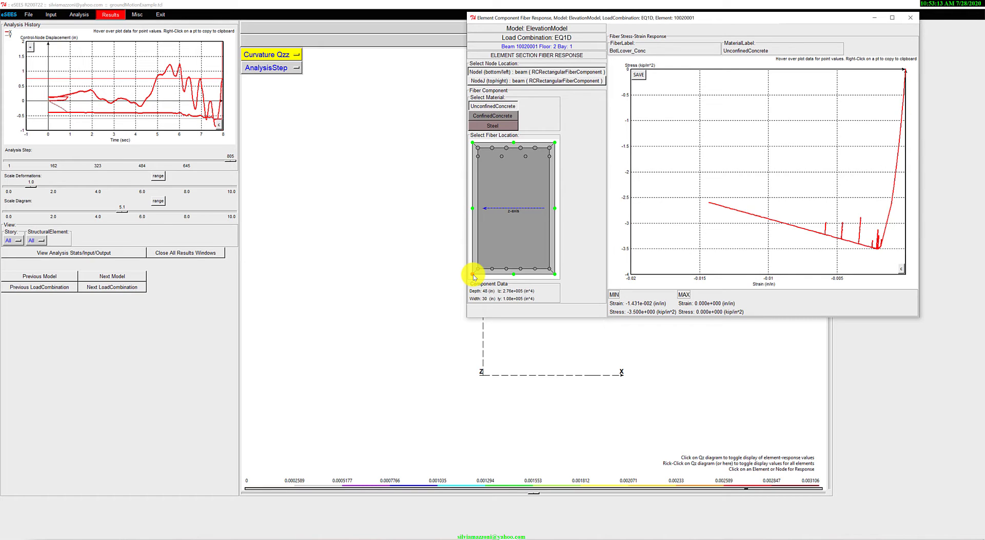
click(502, 128)
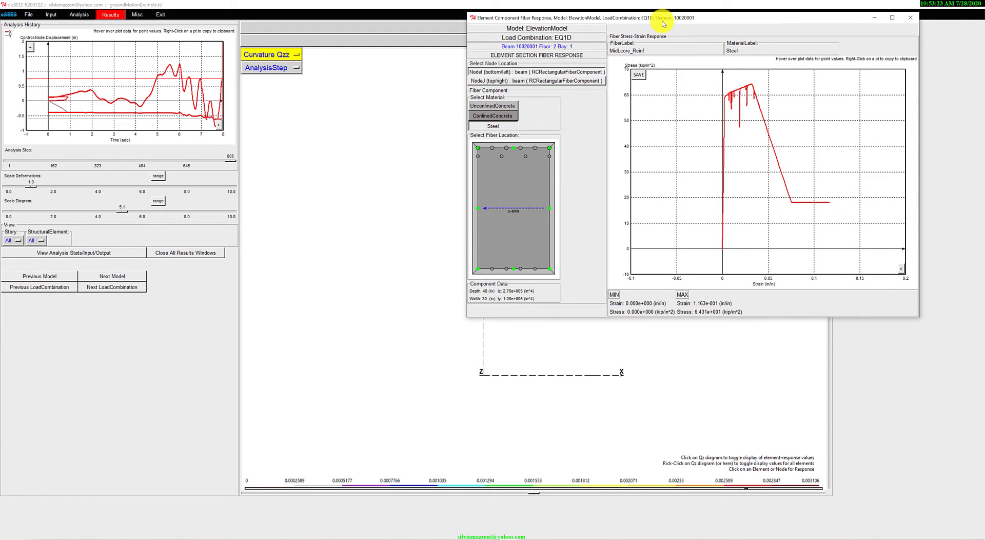
drag(638, 17, 737, 117)
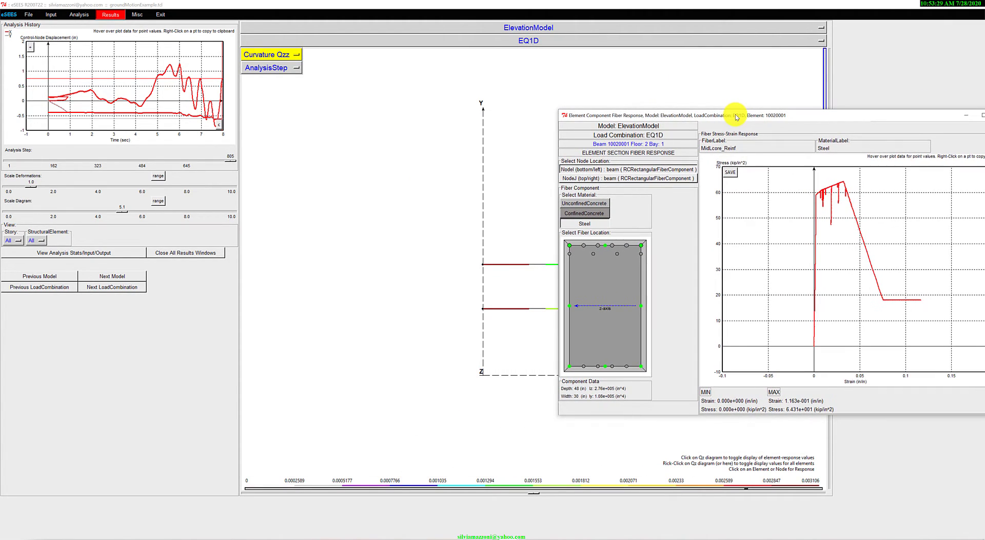
- Plot Mz vs PHIz for the floor 2 beam, move the plot aside to examine both end nodes, and close it
right_click(539, 310)
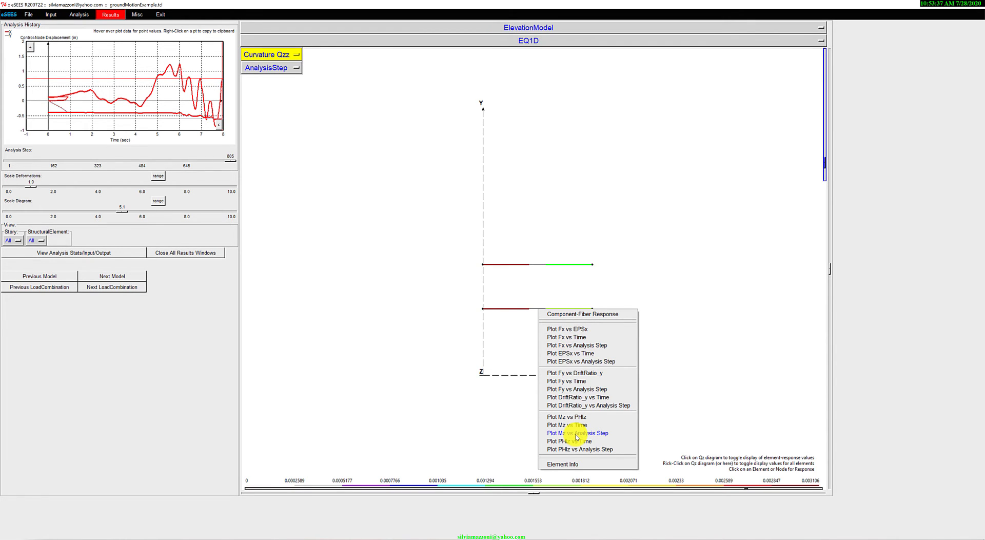
click(566, 418)
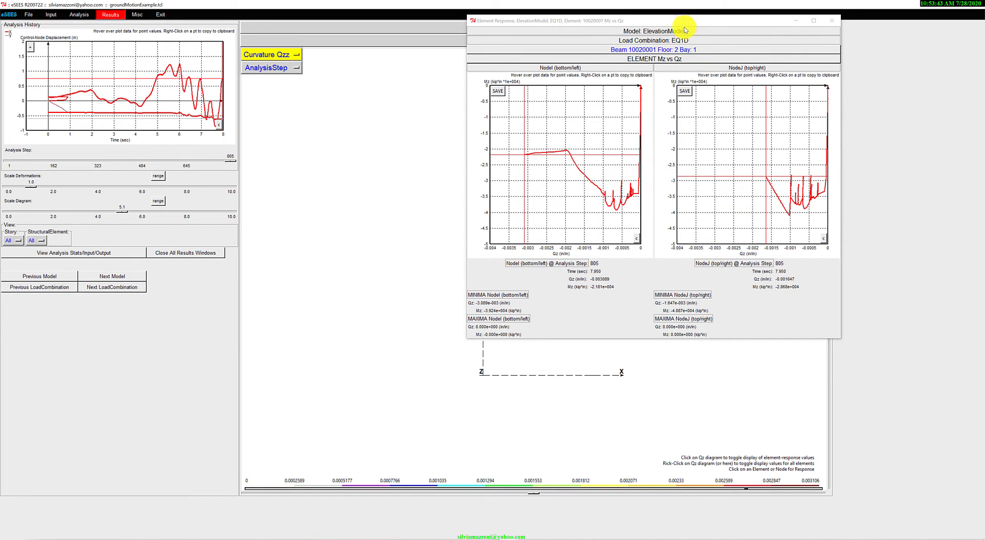
drag(676, 22, 625, 109)
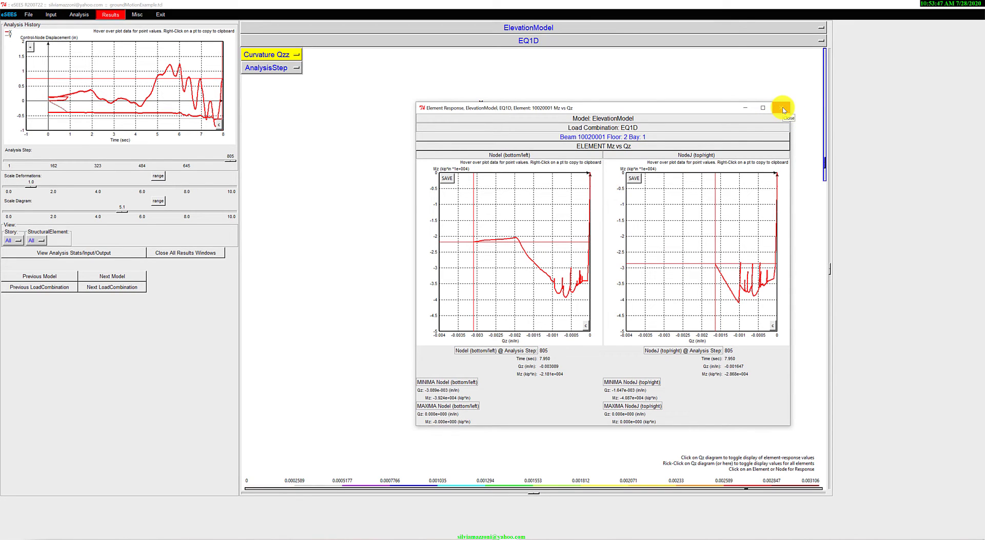
click(783, 108)
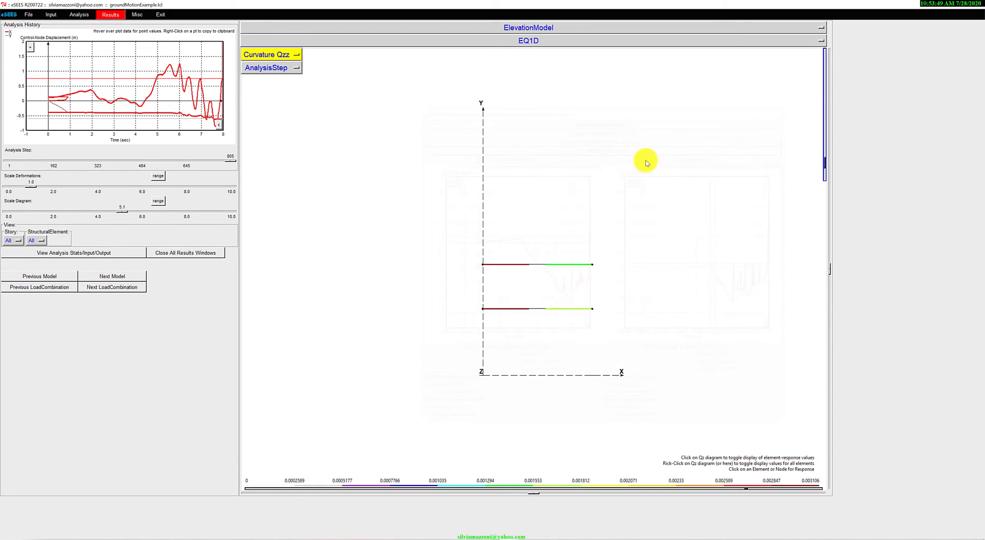
- Run the analysis of 3DFrameModel for the EQ2D load combination and bring up the program messages window
click(77, 14)
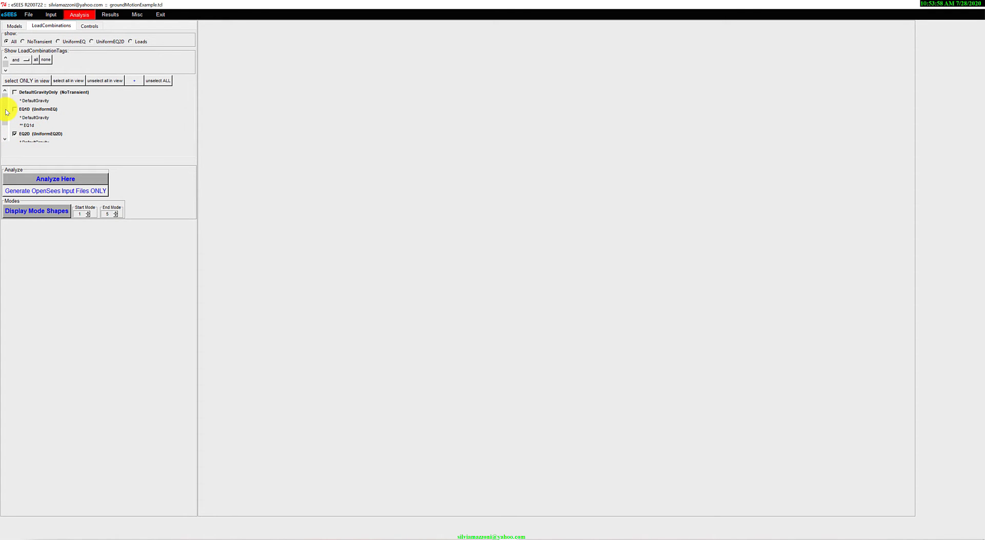
click(35, 180)
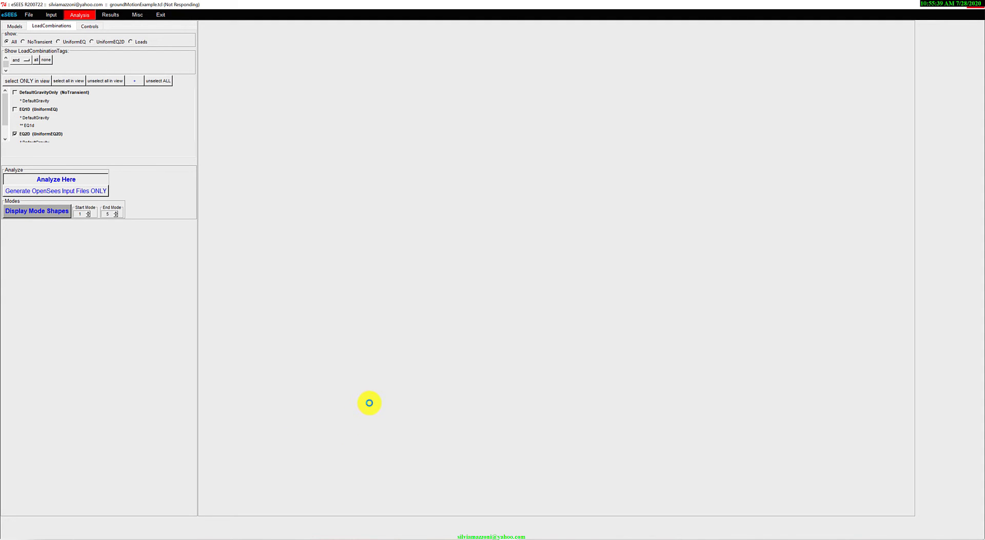
mouse_move(539, 522)
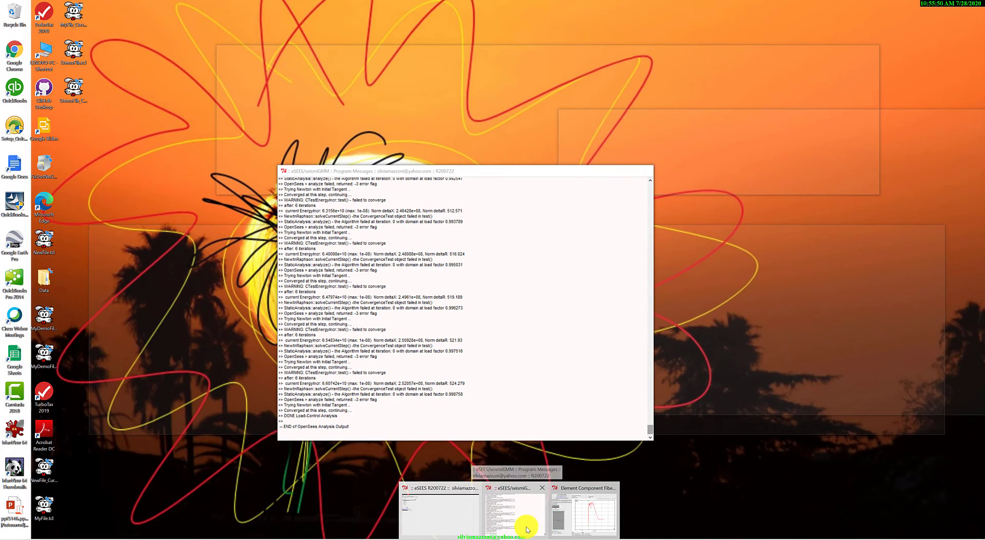
click(527, 528)
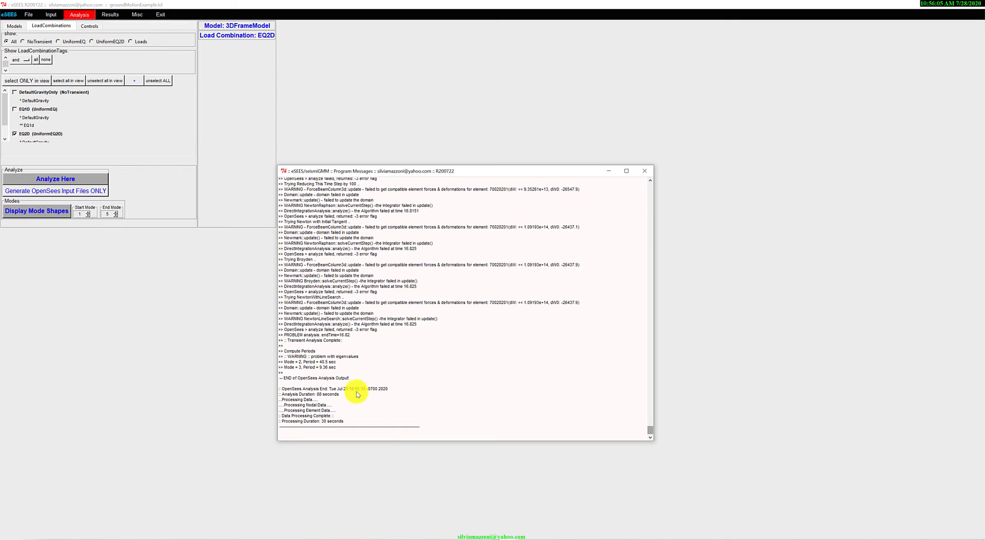
- Read back through the EQ2D analysis log, from the transient and static analysis messages up to the ground-motion file entries
scroll(385, 379, up, 1)
scroll(386, 379, up, 11)
scroll(386, 379, up, 7)
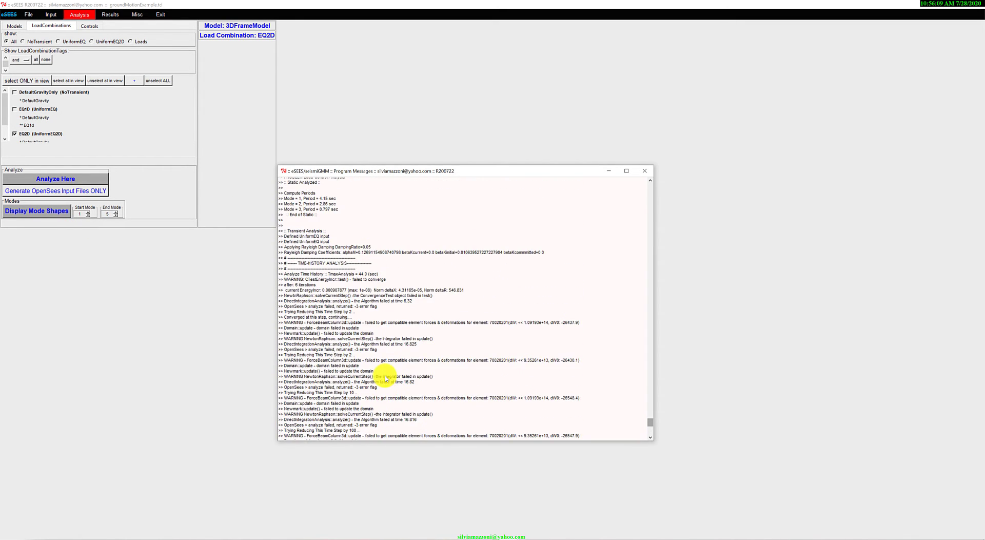
scroll(290, 296, up, 6)
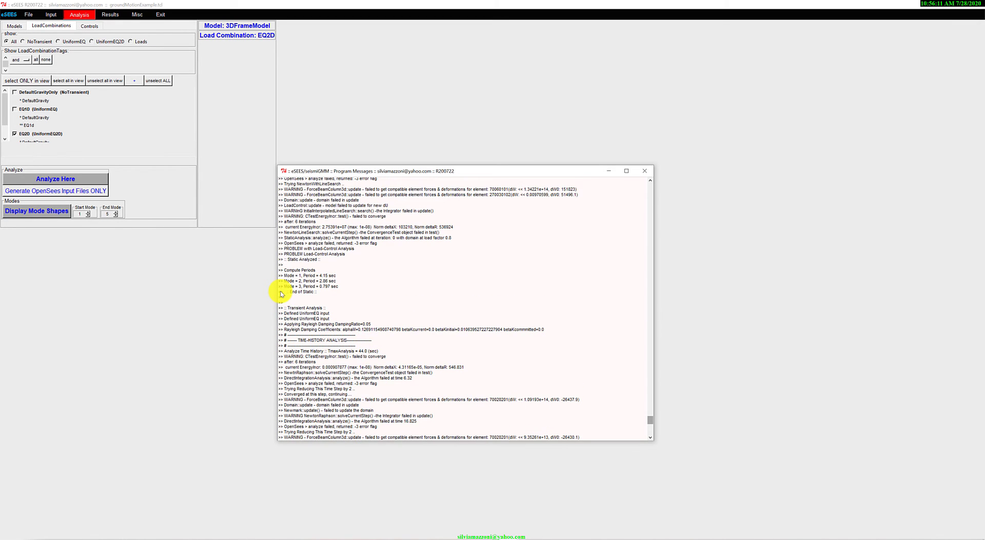
scroll(338, 339, up, 13)
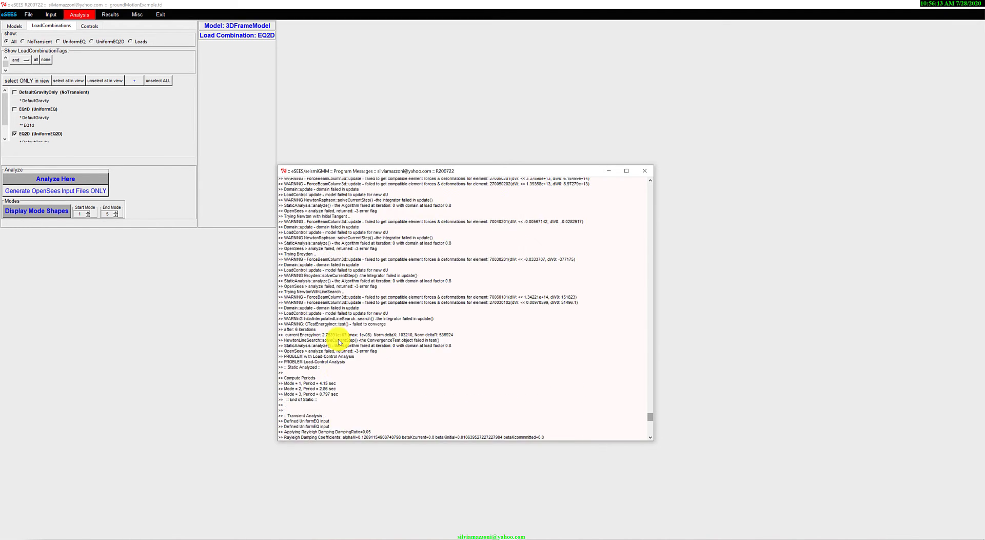
scroll(338, 341, up, 10)
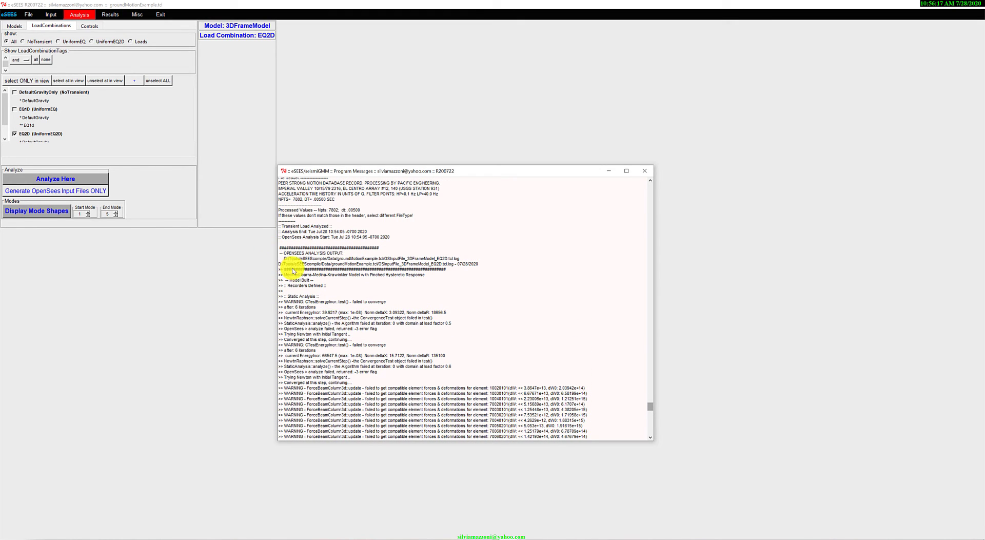
scroll(293, 256, up, 2)
scroll(293, 254, up, 3)
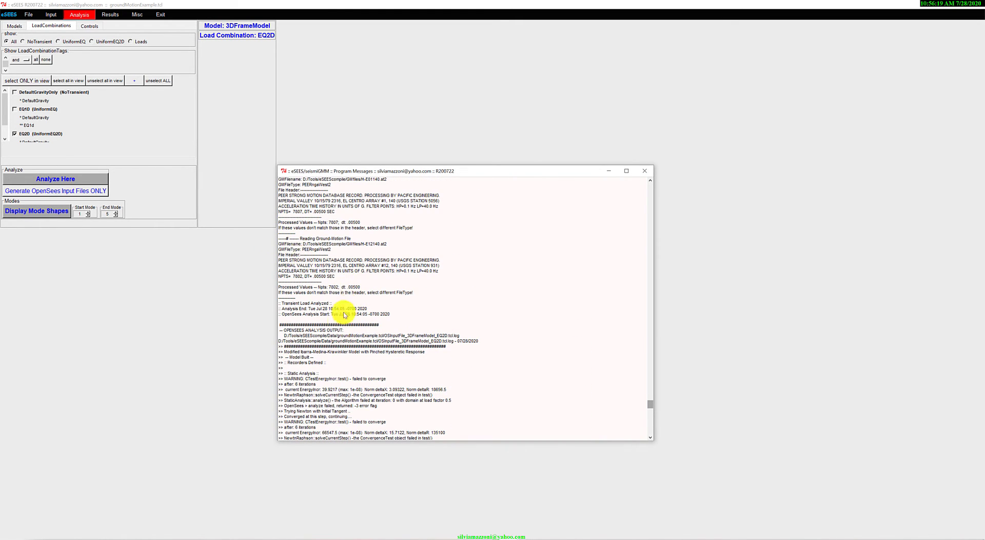
scroll(351, 375, up, 7)
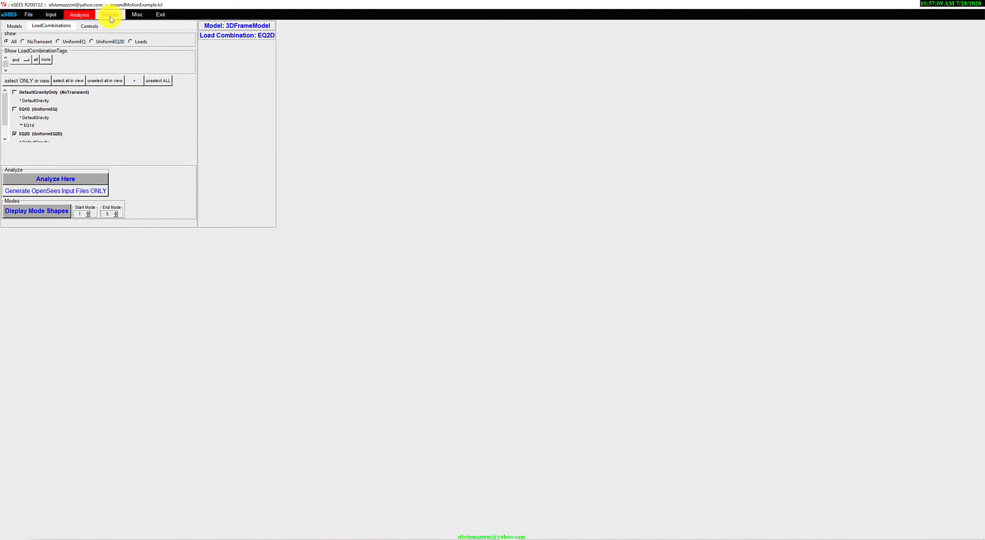
- Show the EQ2D results of 3DFrameModel as a Bending Moment Mzz LinealDiagram (Tension Side)
click(110, 15)
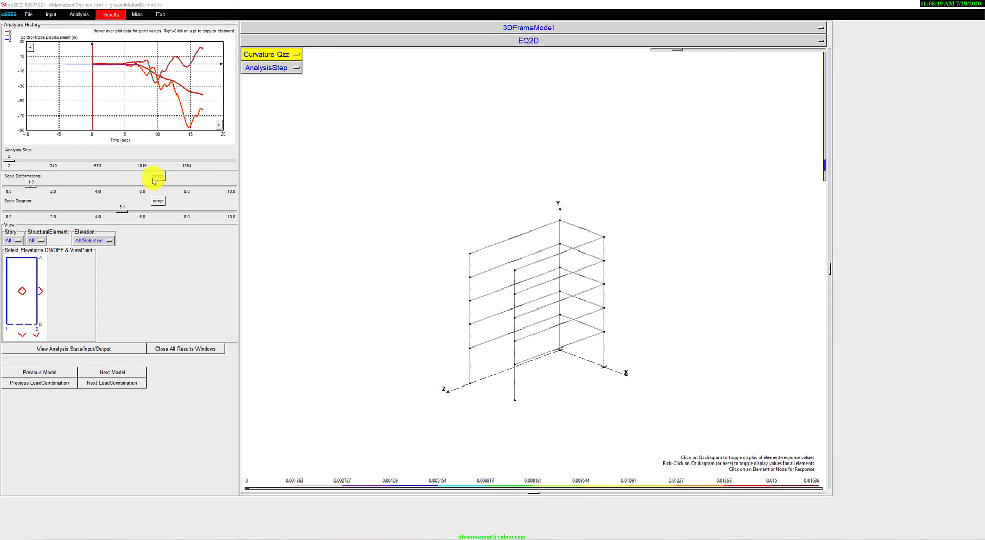
click(261, 55)
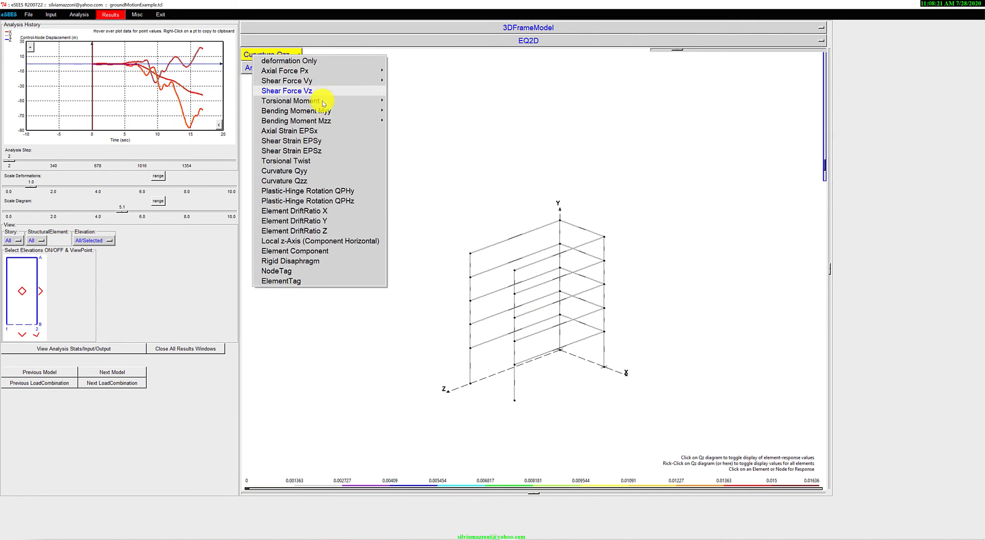
mouse_move(326, 121)
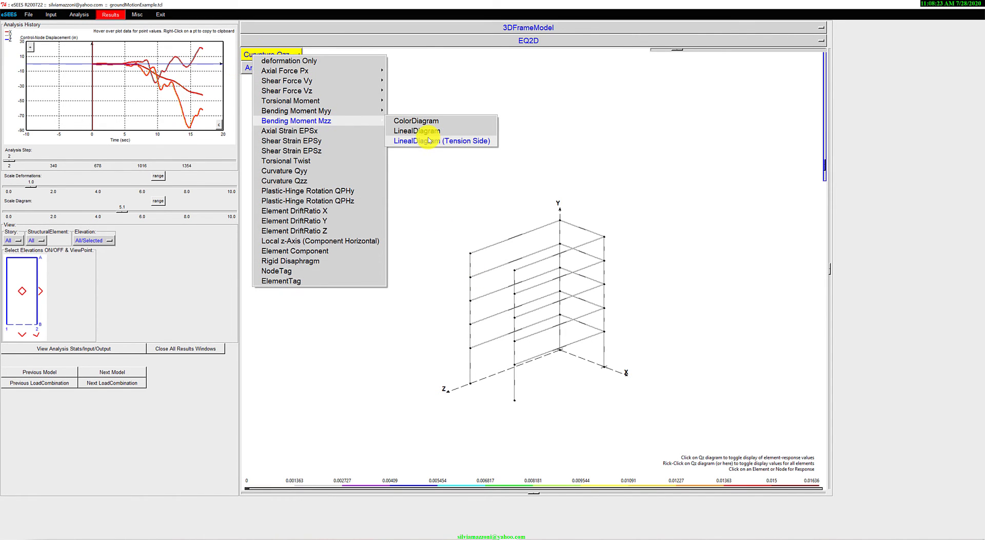
click(429, 141)
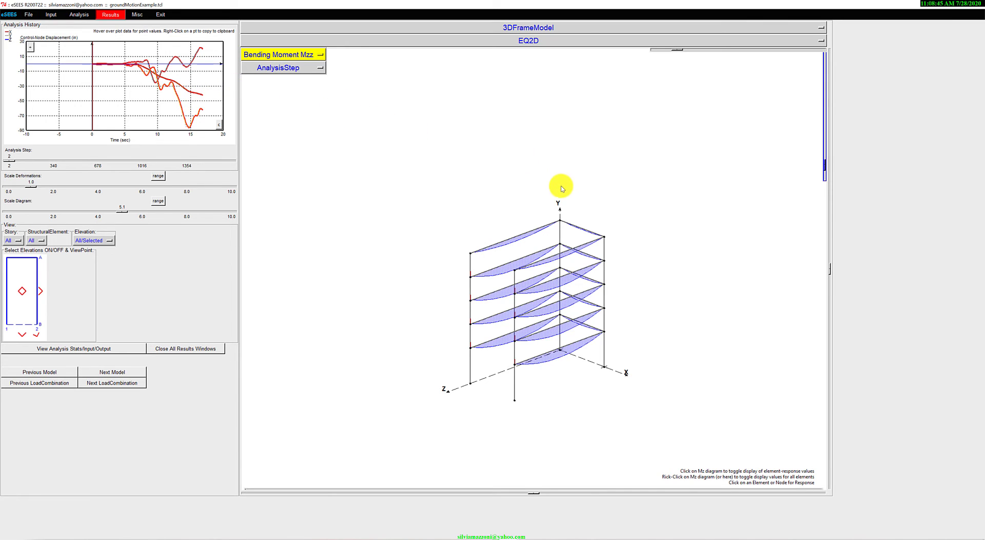
- Open the component-fiber response of the floor 6 beam on the 3D frame's near side and reposition its window
click(560, 254)
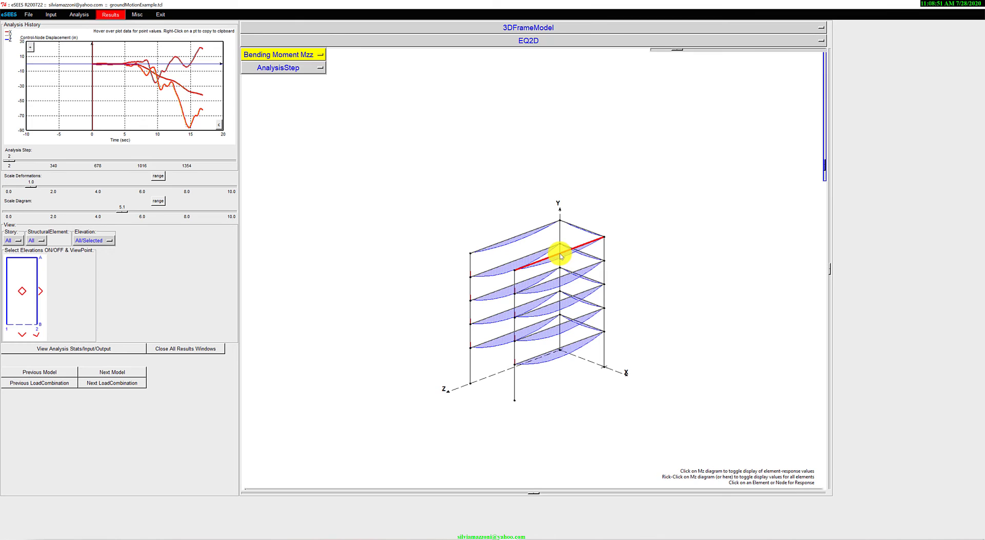
click(579, 259)
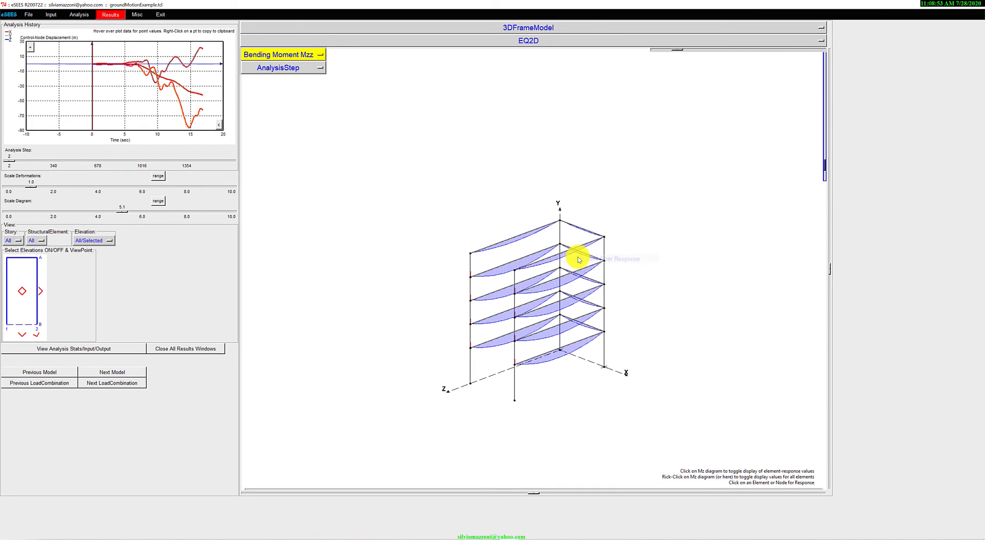
click(584, 284)
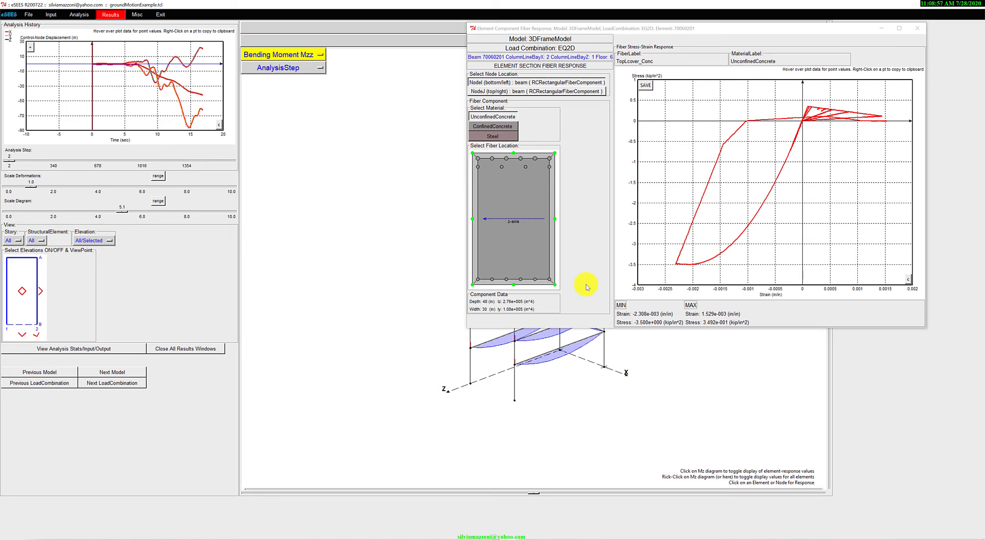
drag(663, 30, 403, 78)
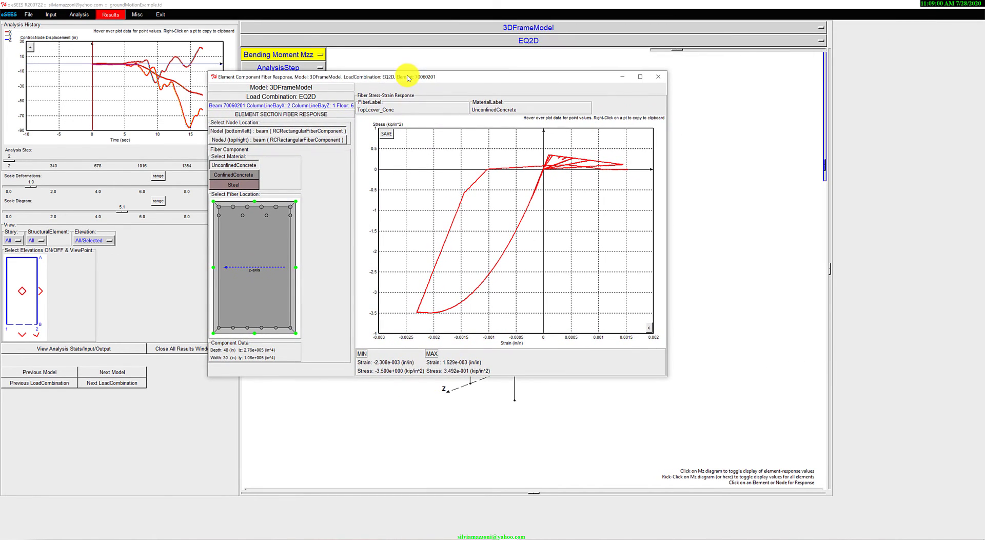
- Compare the floor 6 beam's stress-strain plots for bottom confined core corners and for top and bottom unconfined cover fibers
click(250, 177)
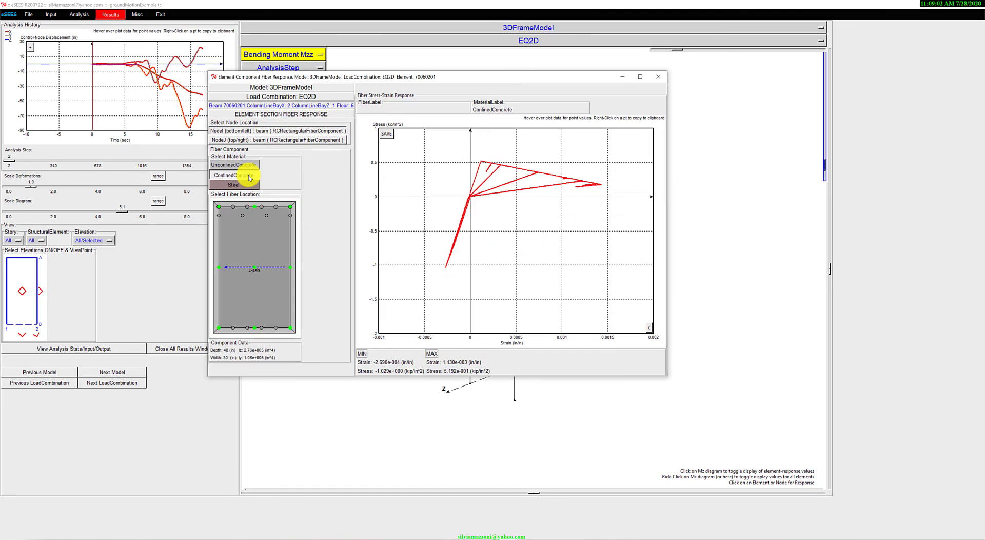
click(291, 328)
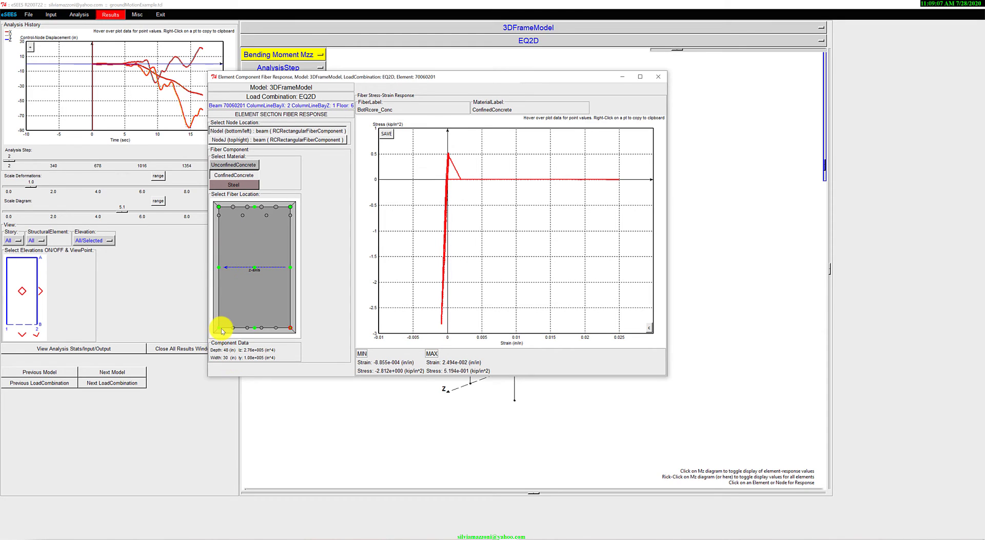
click(220, 328)
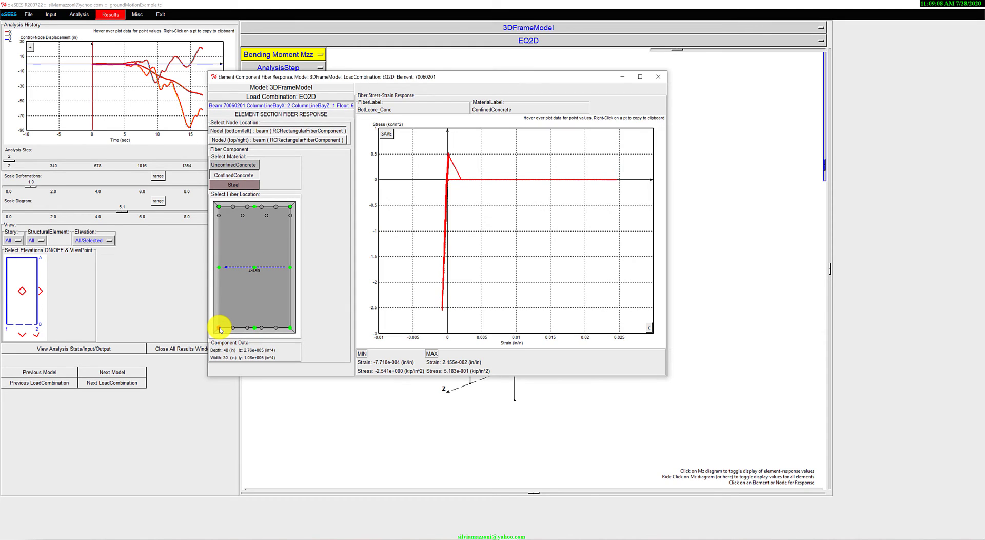
click(224, 166)
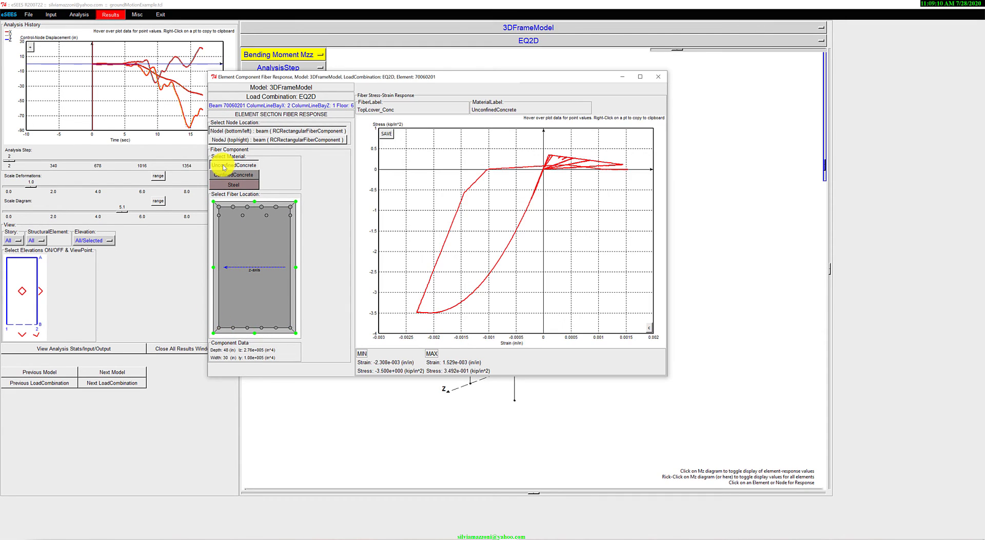
click(214, 203)
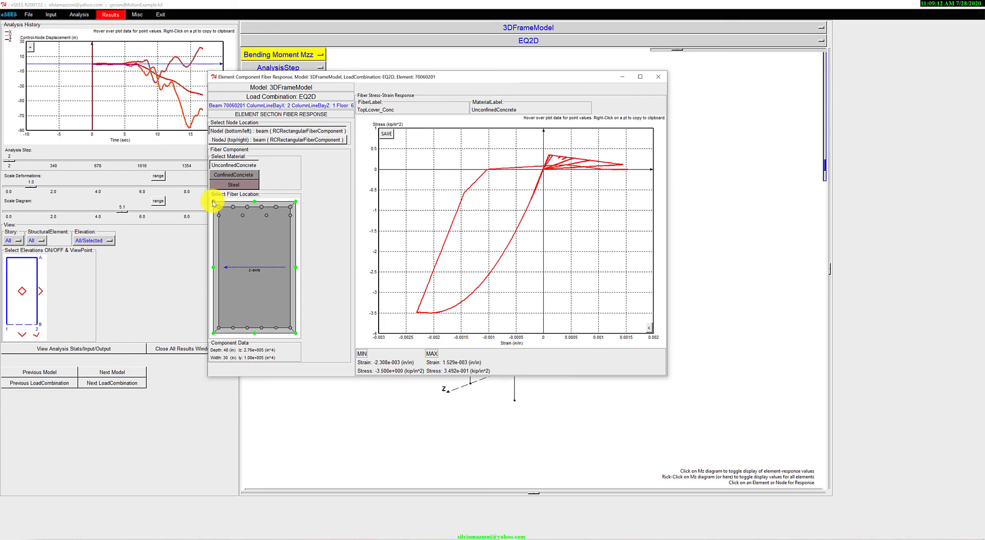
click(215, 333)
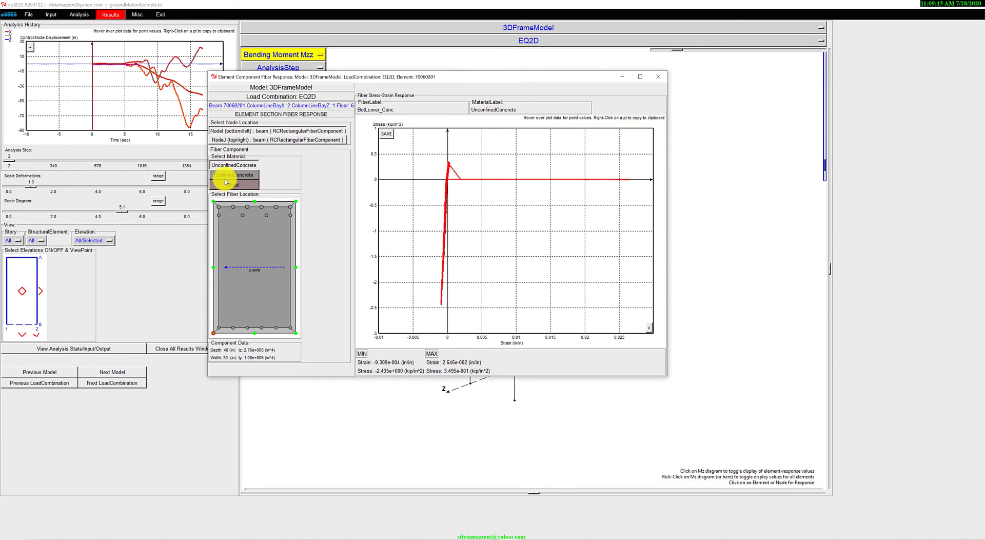
- Examine the confined concrete stress-strain plots at all four core corners of the floor 6 beam section
click(224, 177)
click(219, 207)
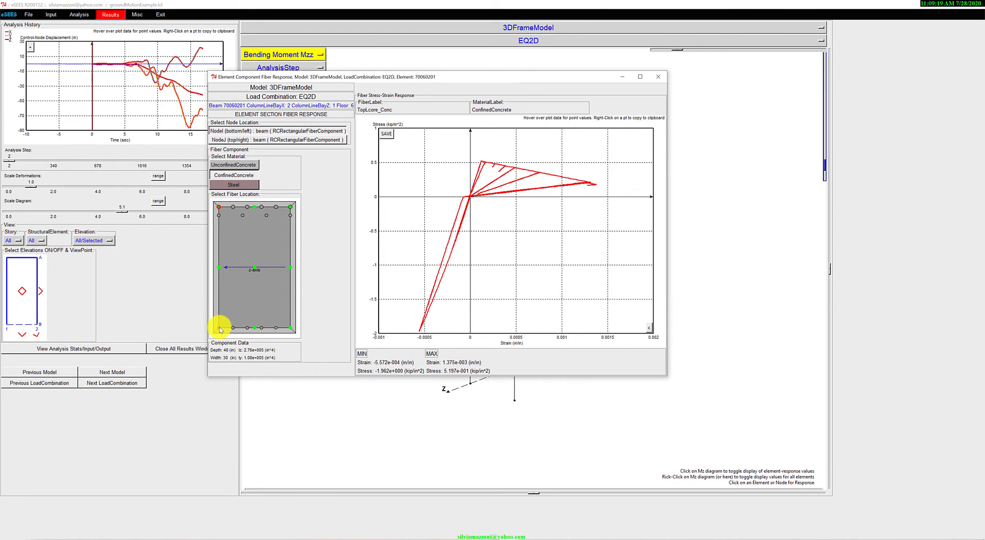
click(220, 328)
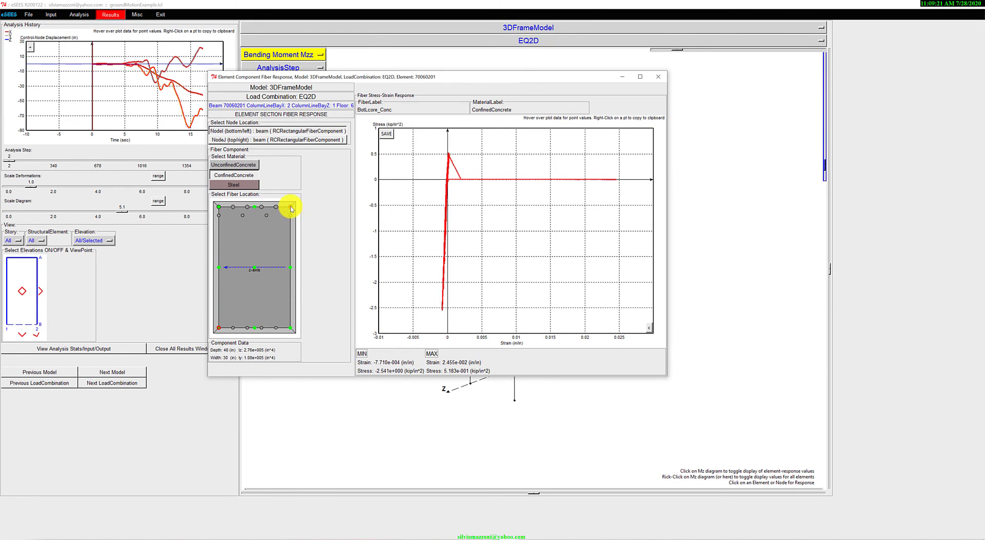
click(291, 206)
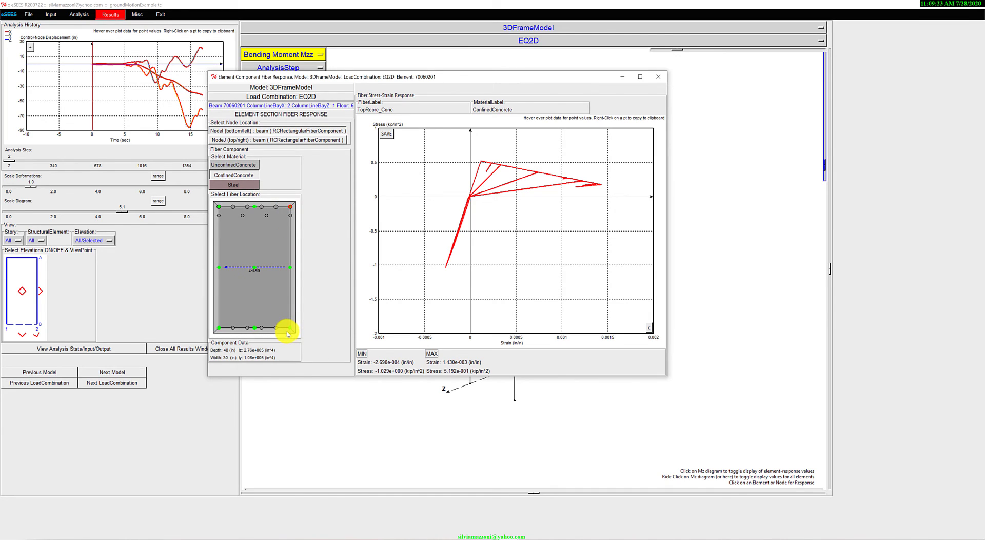
click(291, 328)
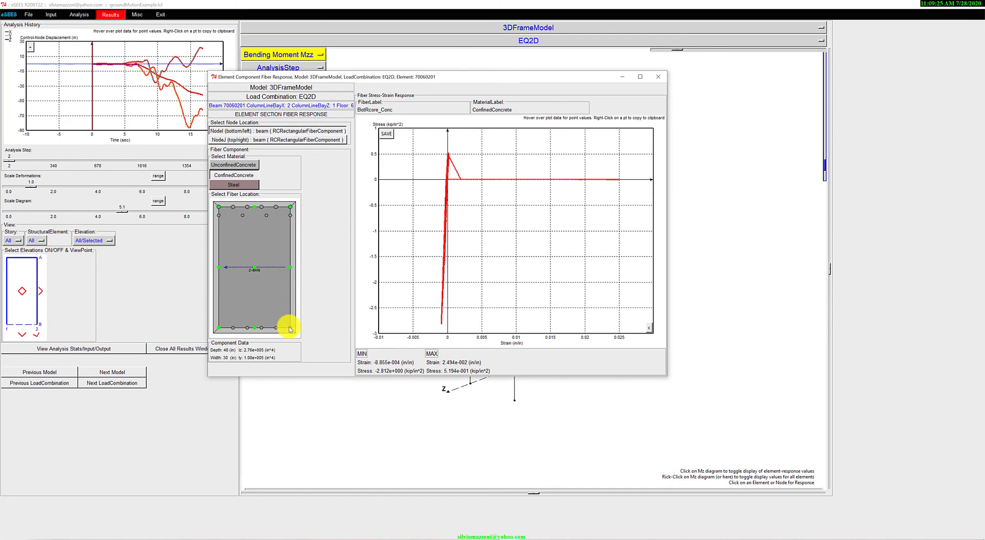
- Examine the unconfined concrete response at NodeJ's top cover fibers, including the right corner, and move the fiber response window aside
click(275, 140)
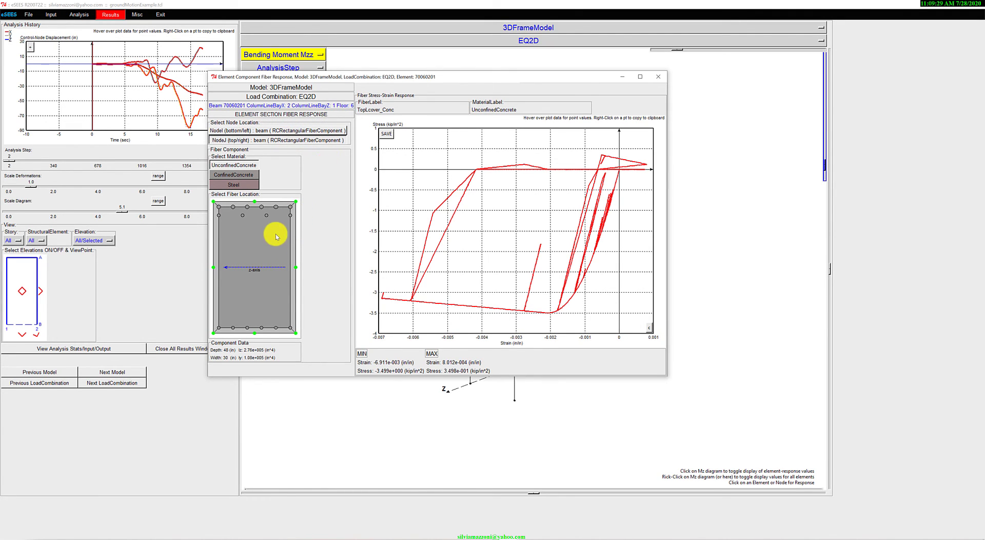
click(295, 201)
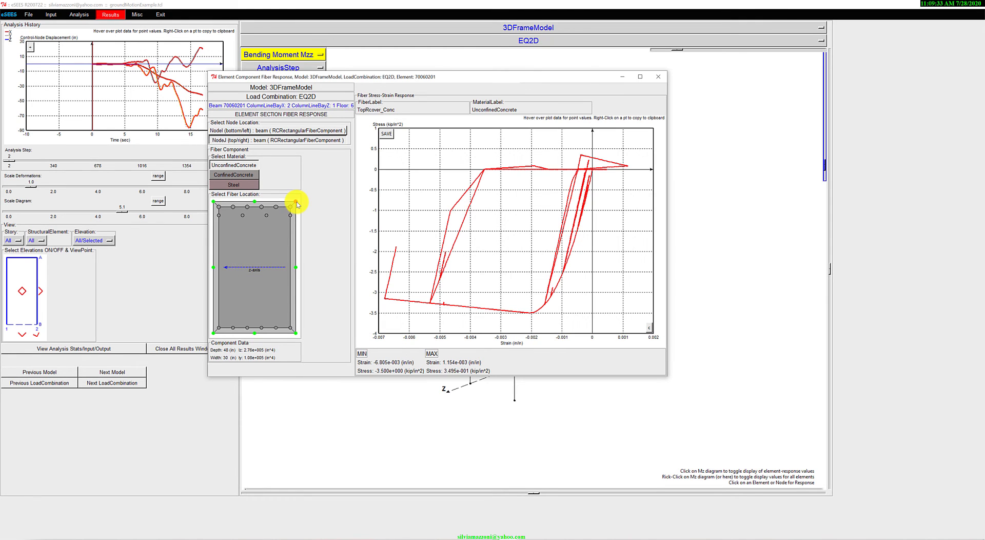
drag(403, 77, 984, 56)
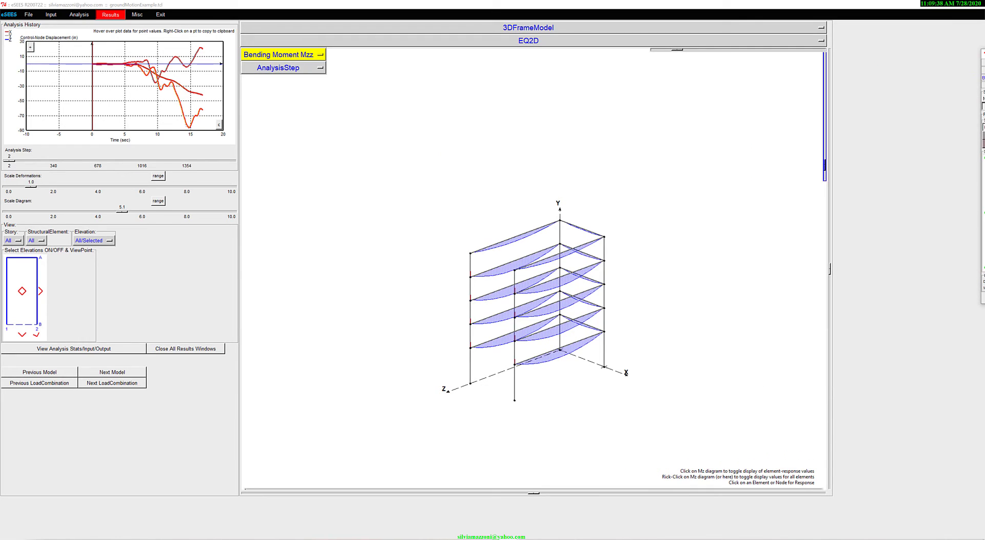
- Plot Mz vs PHIz for the floor 6 beam at ColumnLineBayX 1, reposition the plot window, and close it after viewing
click(583, 231)
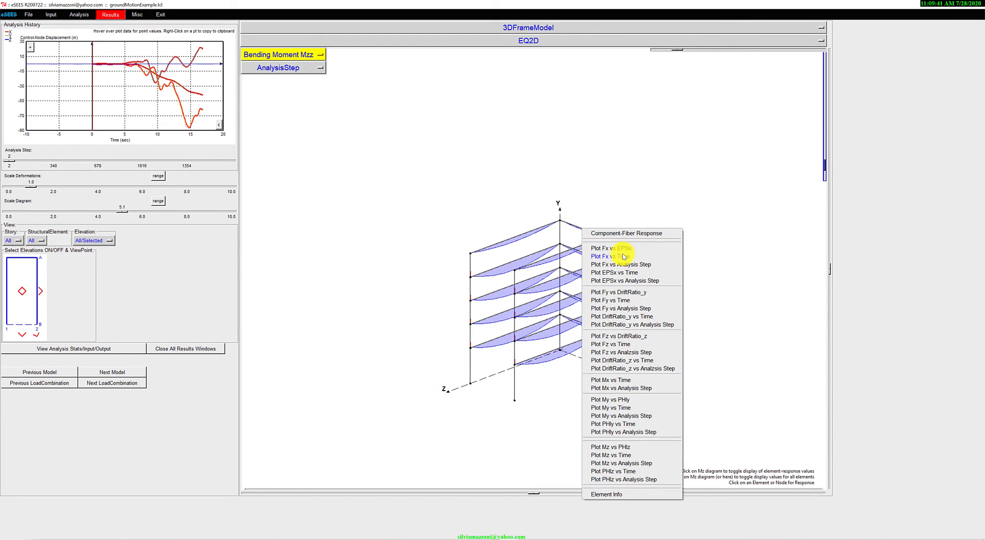
click(624, 447)
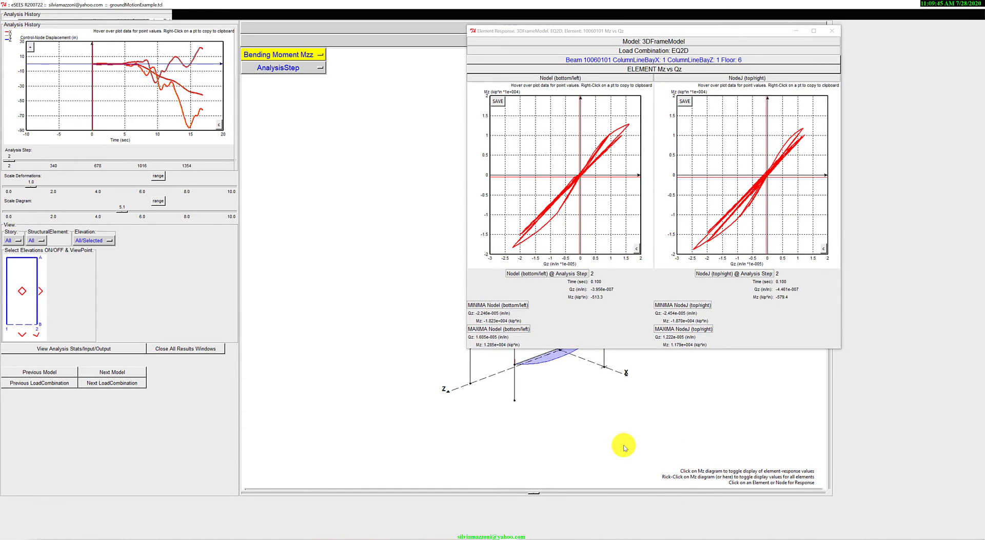
drag(559, 34, 669, 71)
click(942, 68)
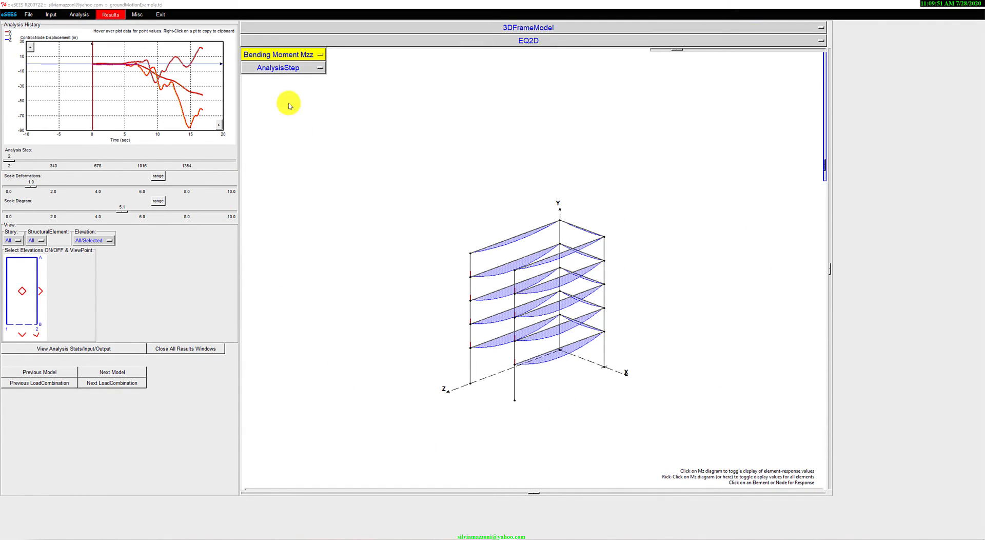
- Display Curvature Qzz at the end of the time history and raise the color-scale threshold to hide low-curvature elements
click(286, 60)
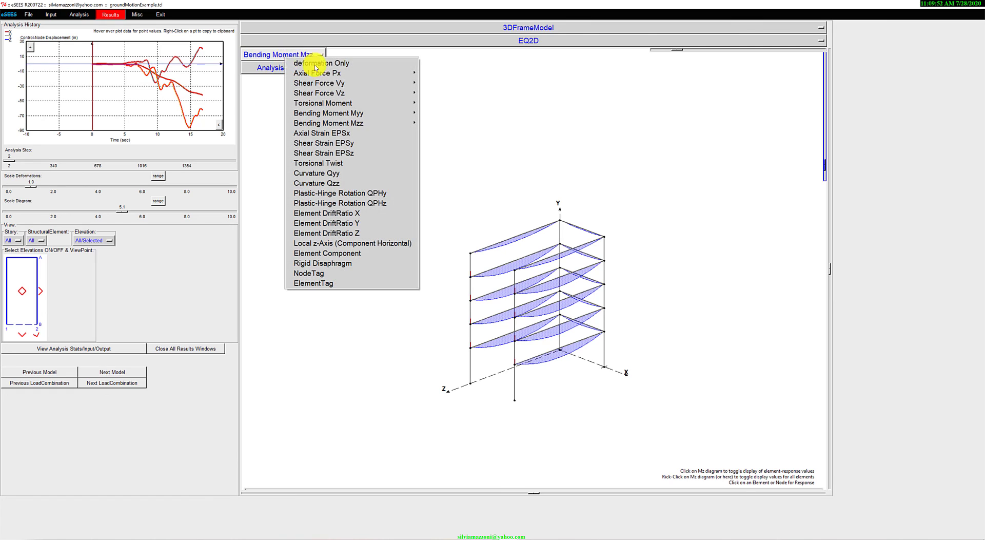
click(368, 184)
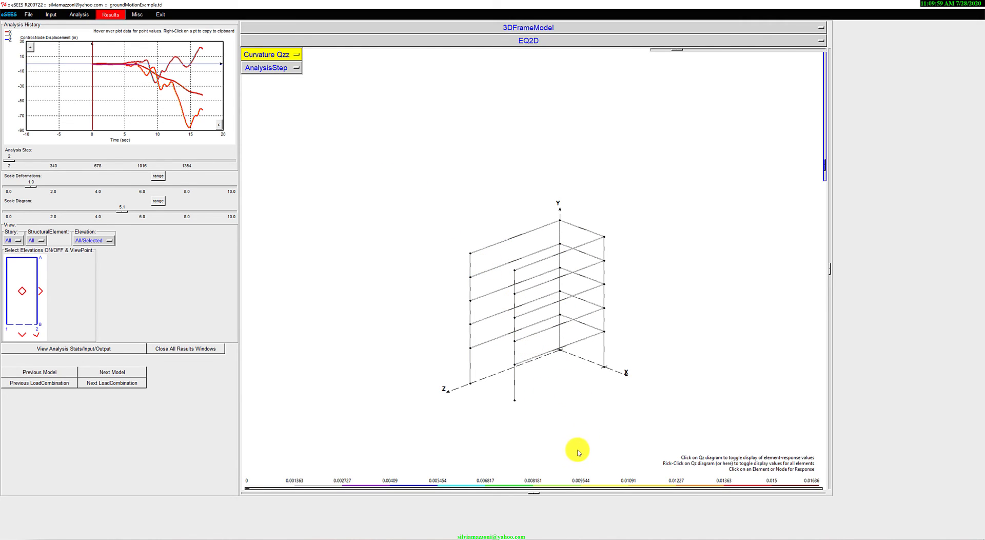
click(201, 111)
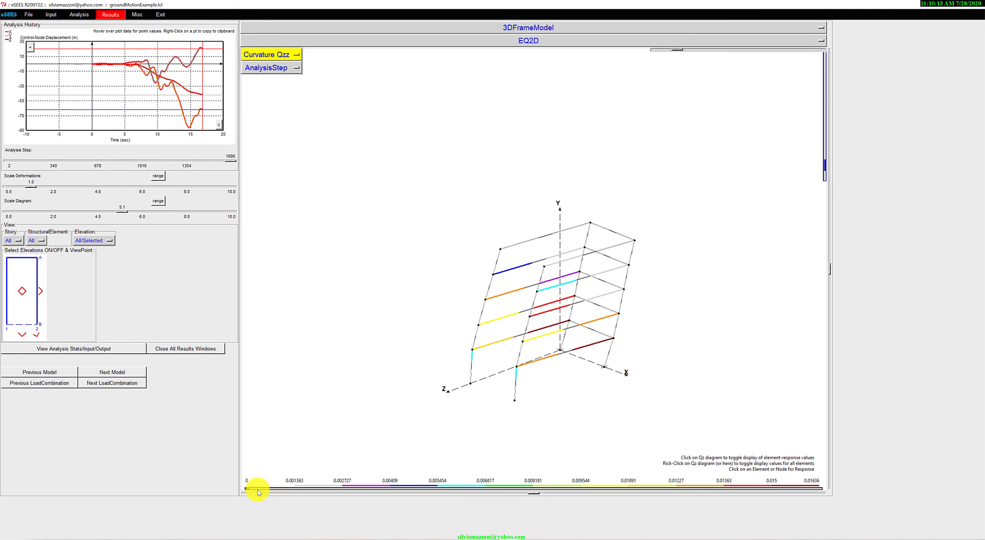
drag(252, 492, 720, 486)
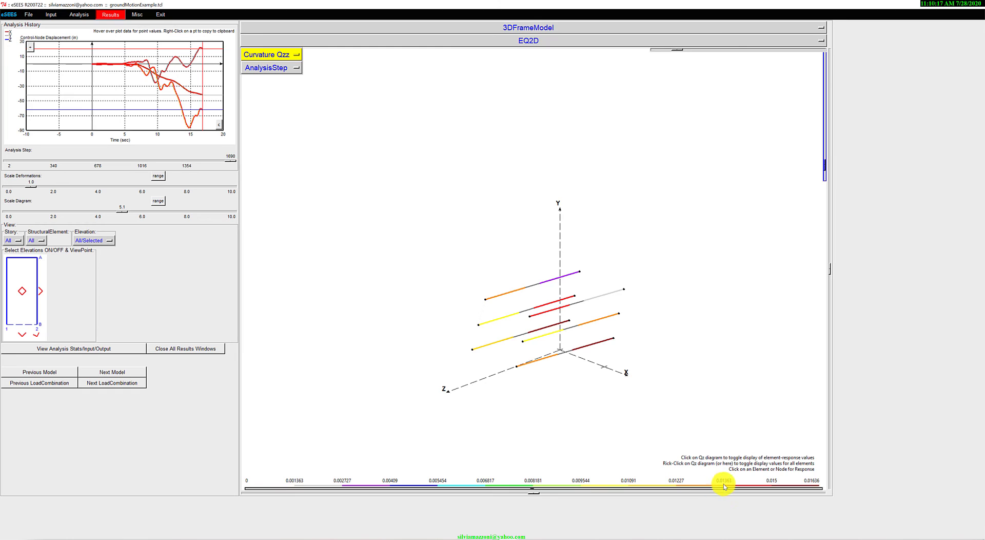
- Open the component-fiber response of the floor 2 beam and examine steel stress-strain plots at the top corners and bottom right corner
right_click(566, 352)
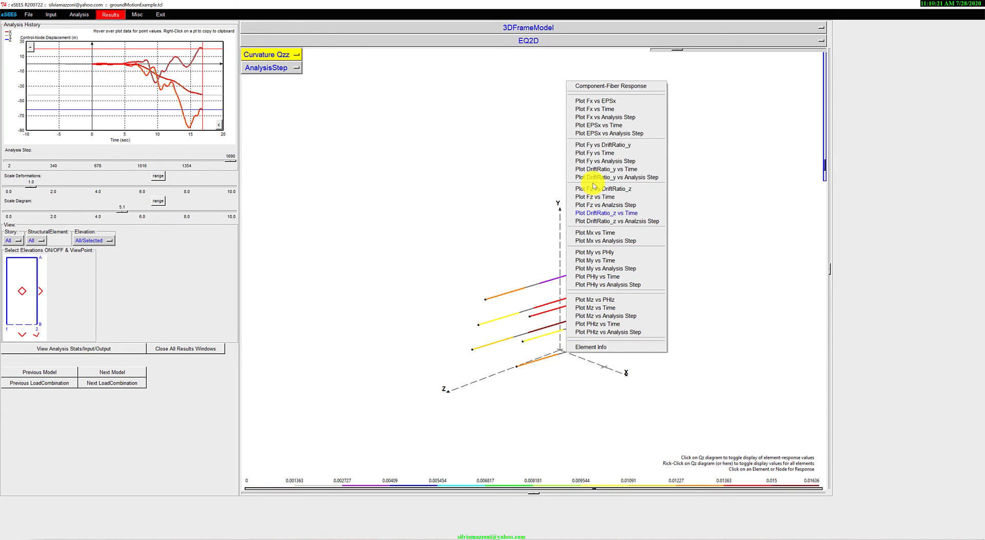
click(602, 86)
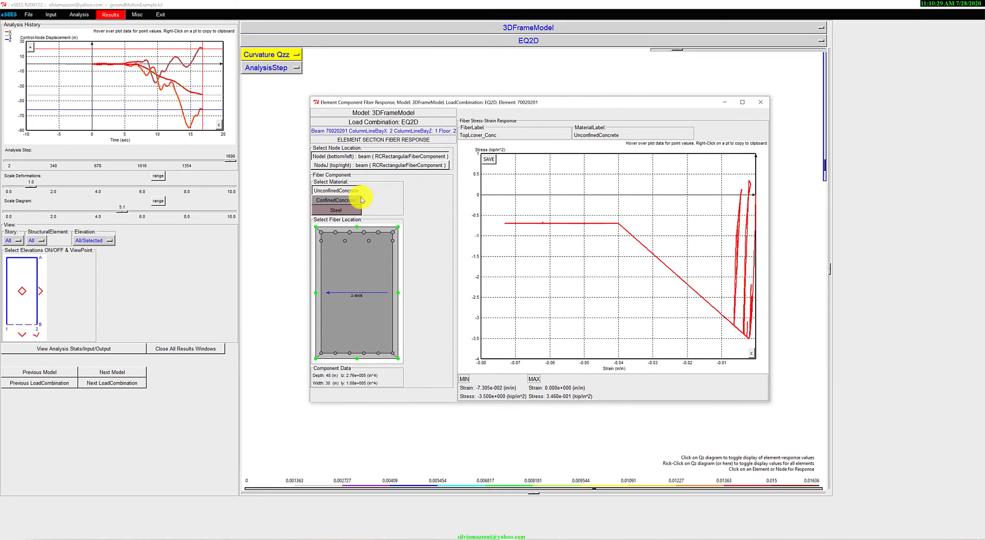
click(330, 211)
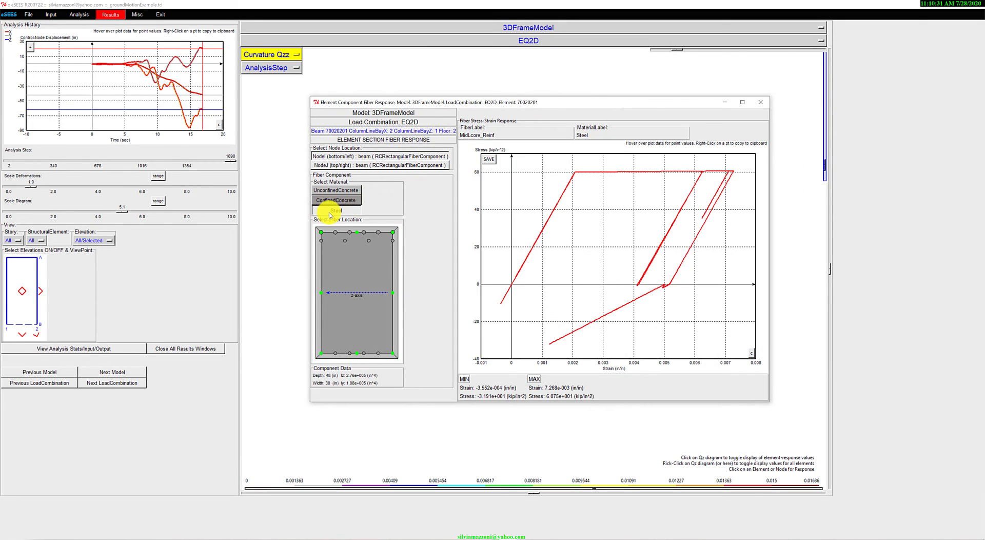
click(393, 233)
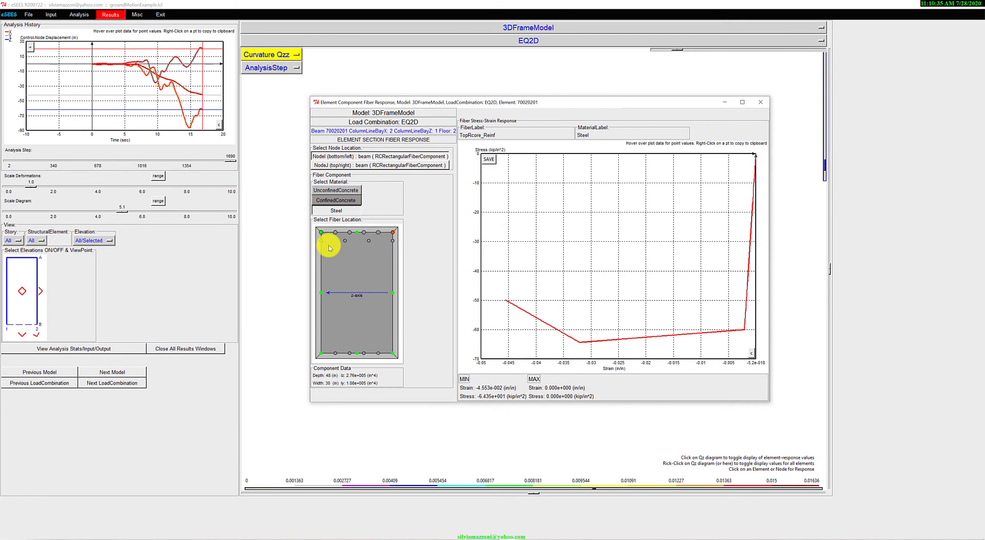
click(321, 233)
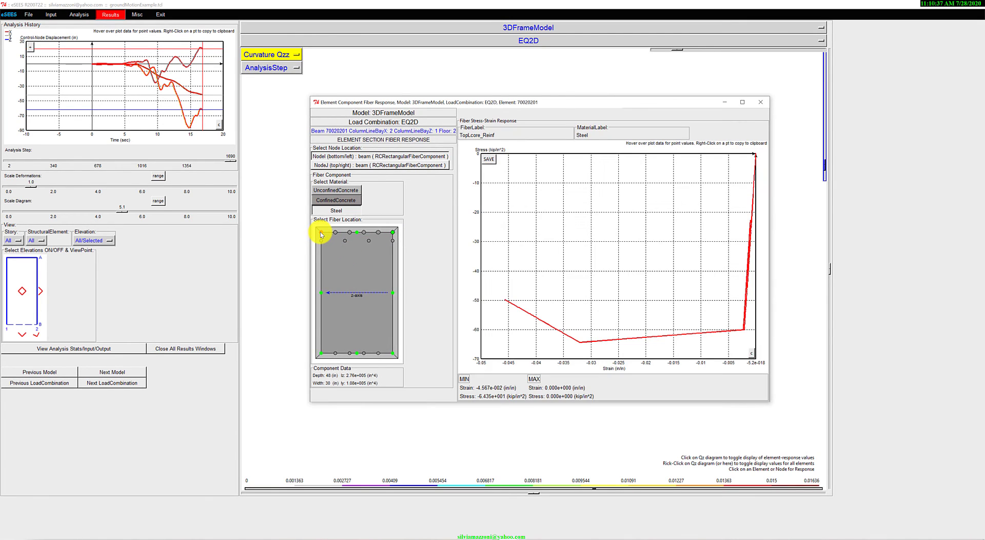
click(392, 354)
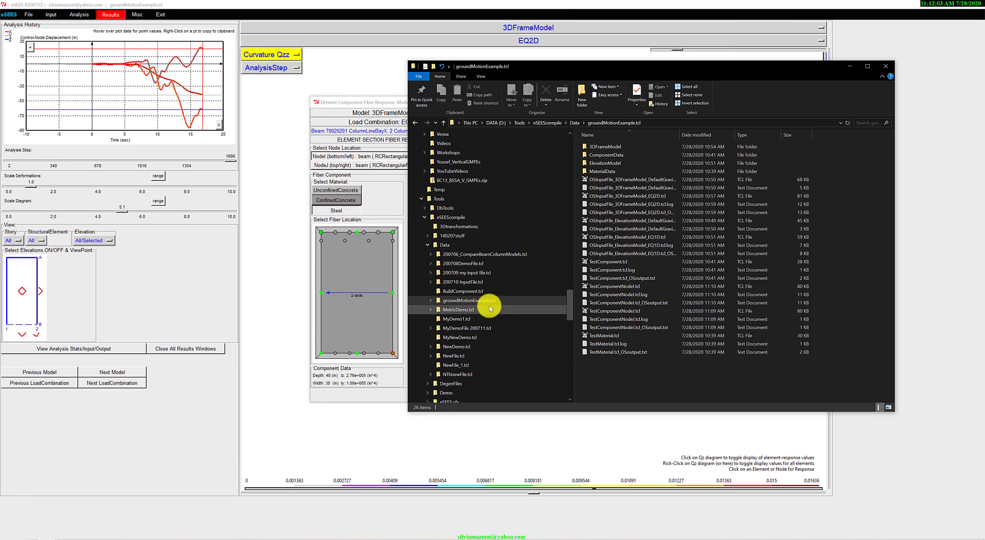
- In File Explorer, browse the Data folder and groundMotionExample.tcl with its ElevationModel subfolder, widening the Name column to read the file names
click(445, 221)
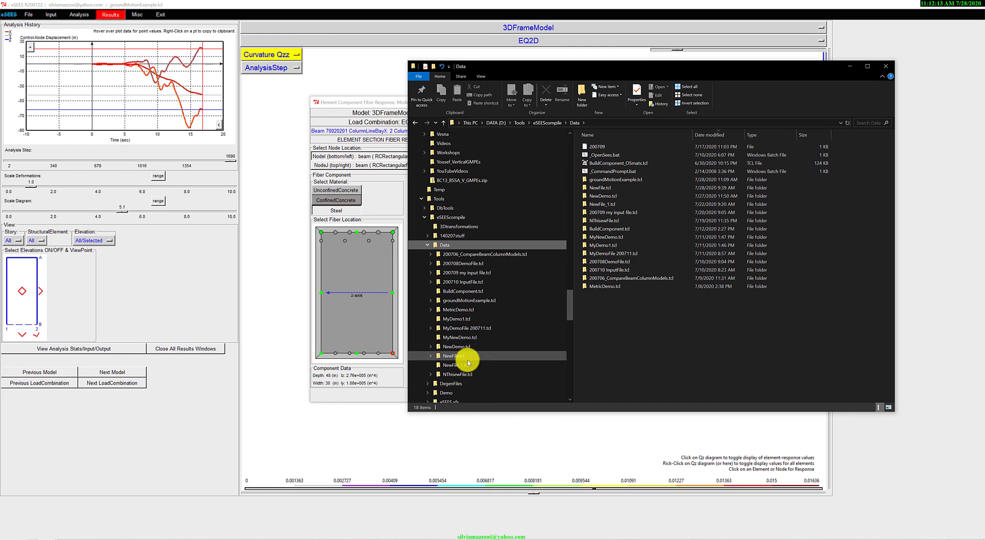
click(477, 302)
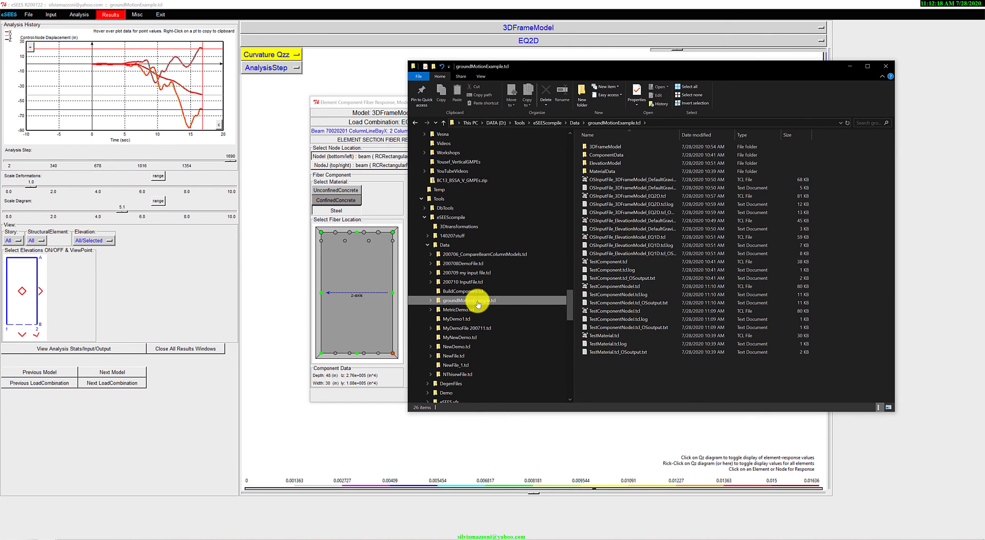
double_click(680, 132)
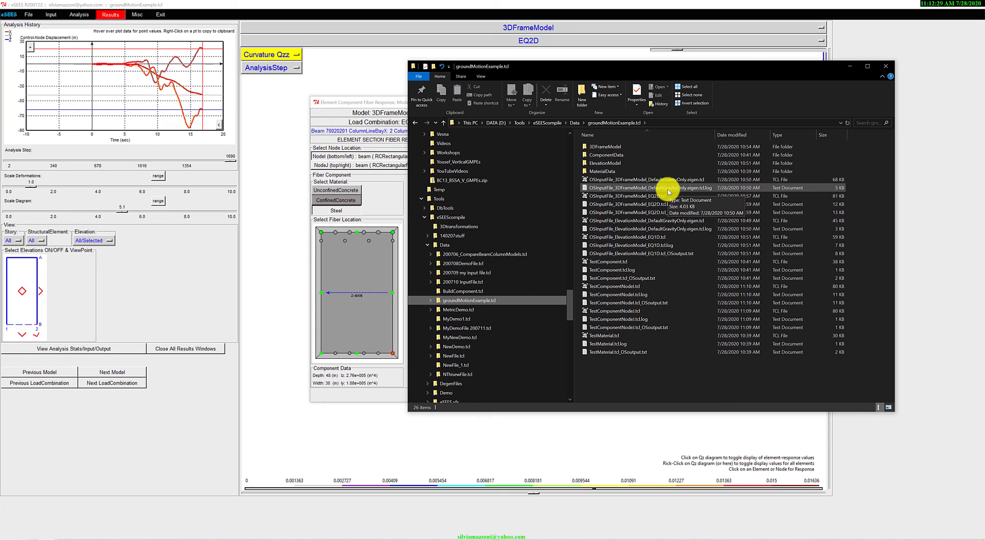
double_click(599, 164)
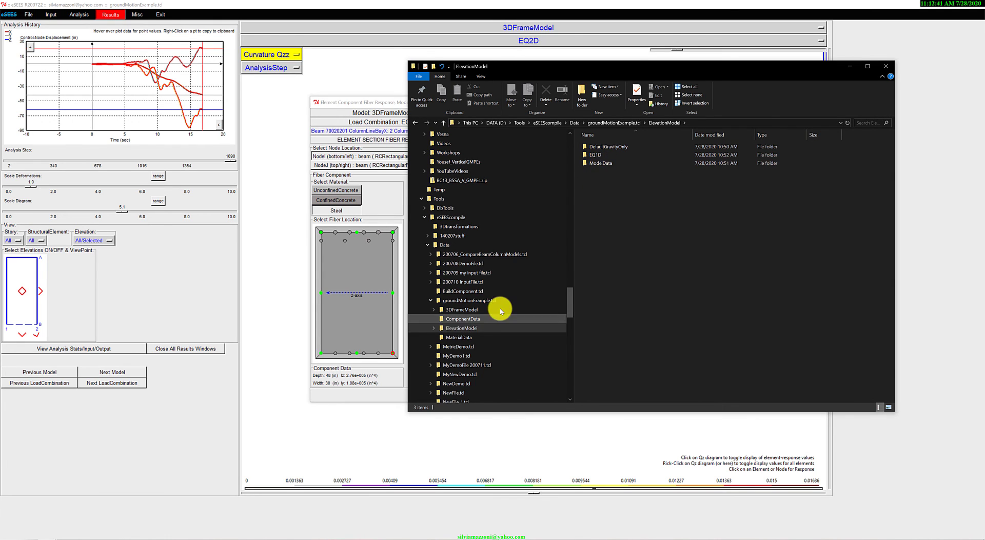
click(494, 300)
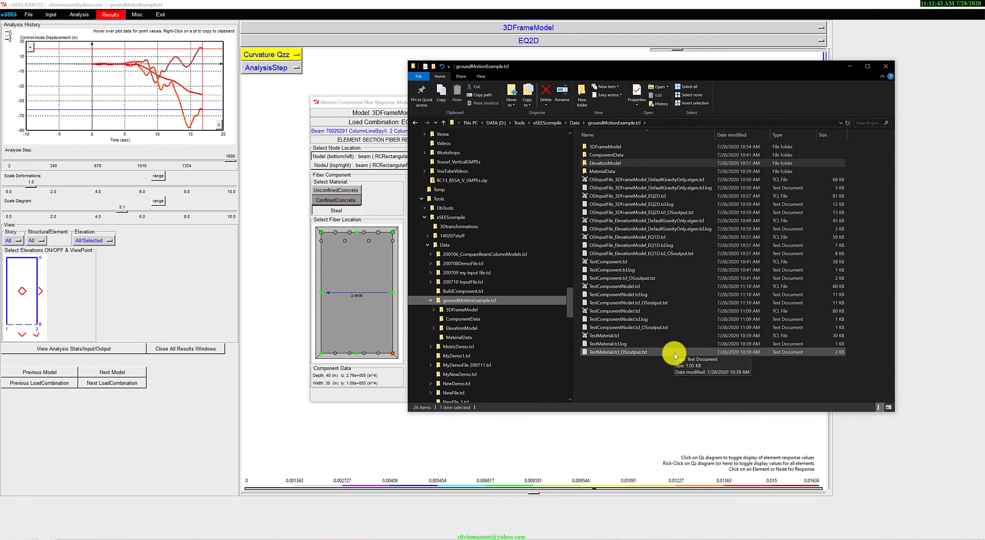
- Open OSInputFile_ElevationModel_EQ1D.tcl in Crimson Editor and maximize the editor window
click(663, 237)
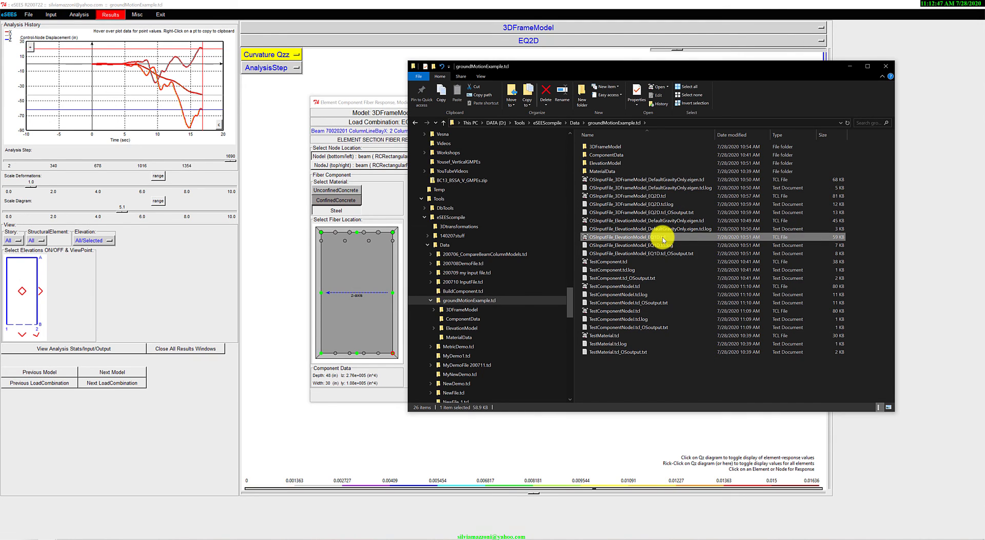
double_click(663, 237)
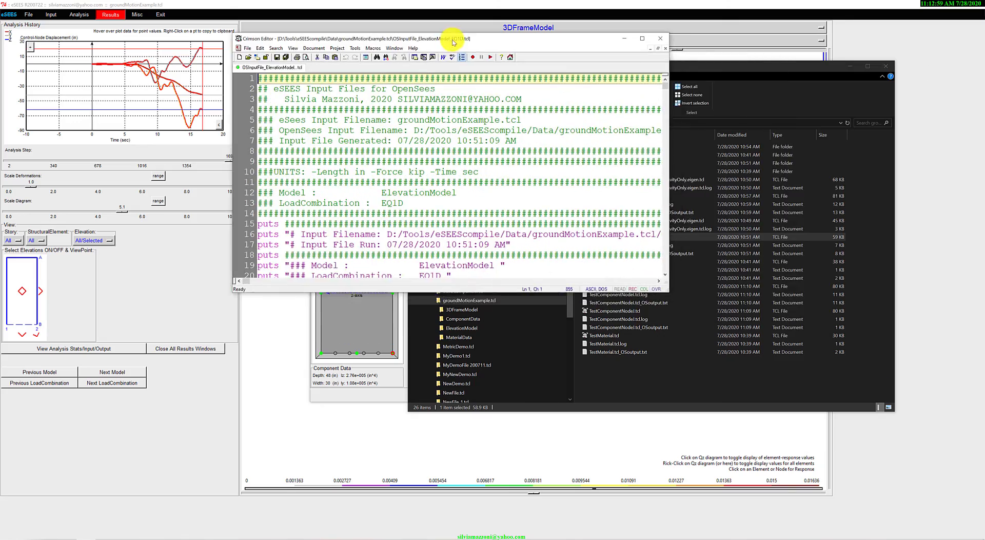
double_click(495, 41)
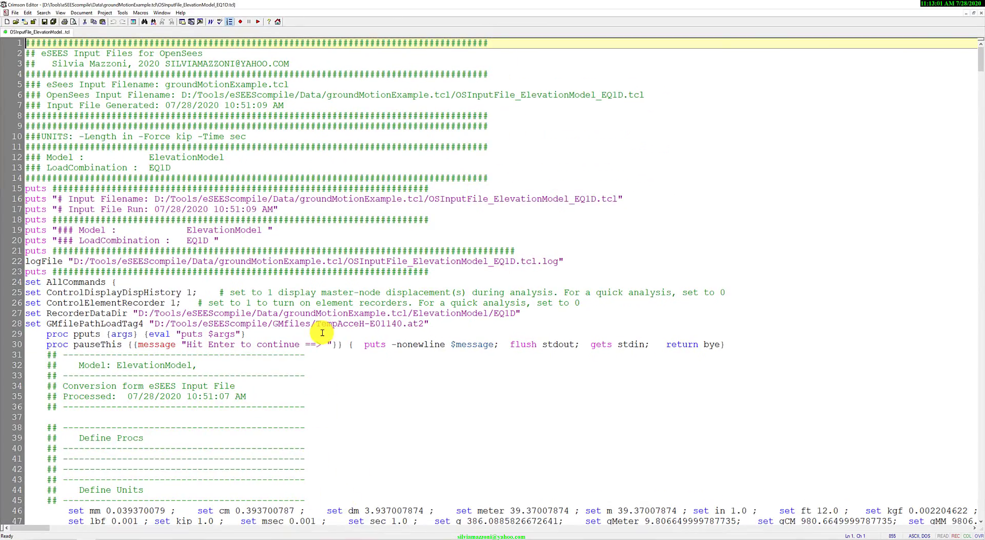
- Read through the model definition in the input file, covering units, nodes, boundary conditions, materials, fiber components and elements
scroll(322, 332, down, 14)
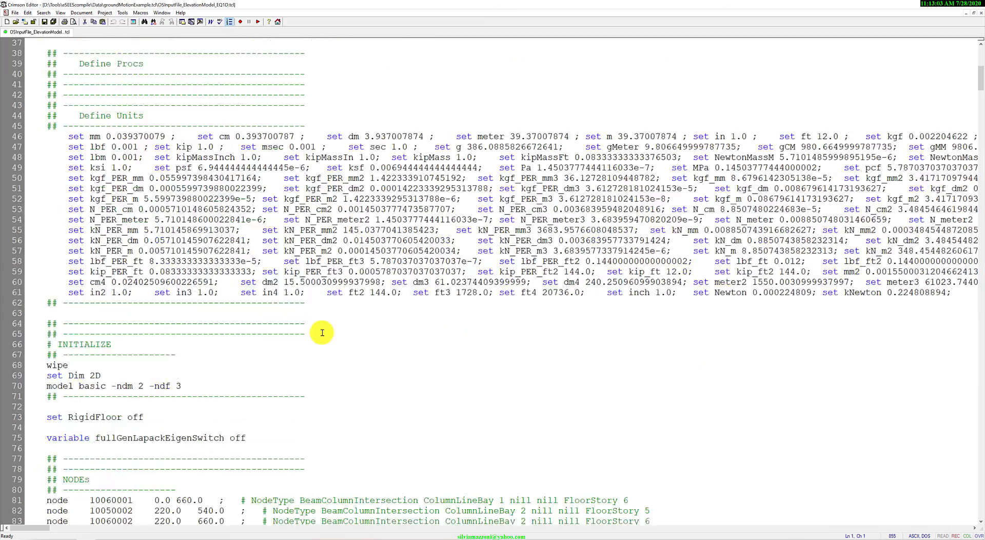
scroll(322, 333, down, 7)
scroll(323, 332, down, 3)
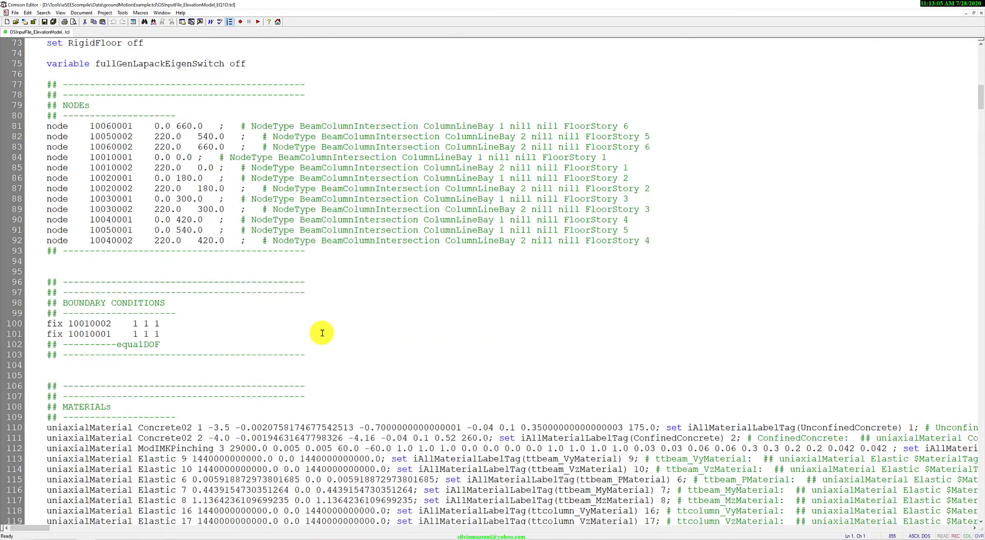
scroll(323, 333, down, 4)
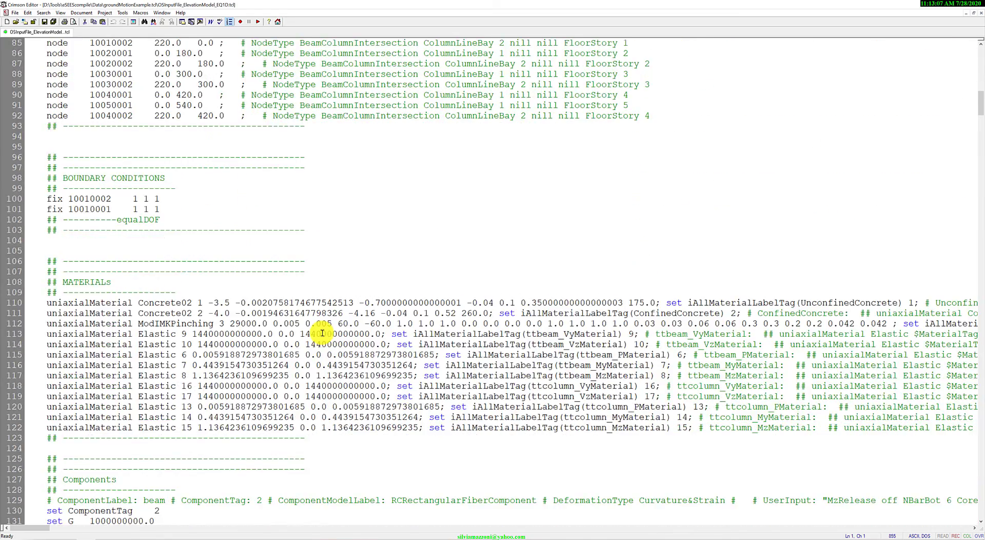
scroll(323, 333, down, 9)
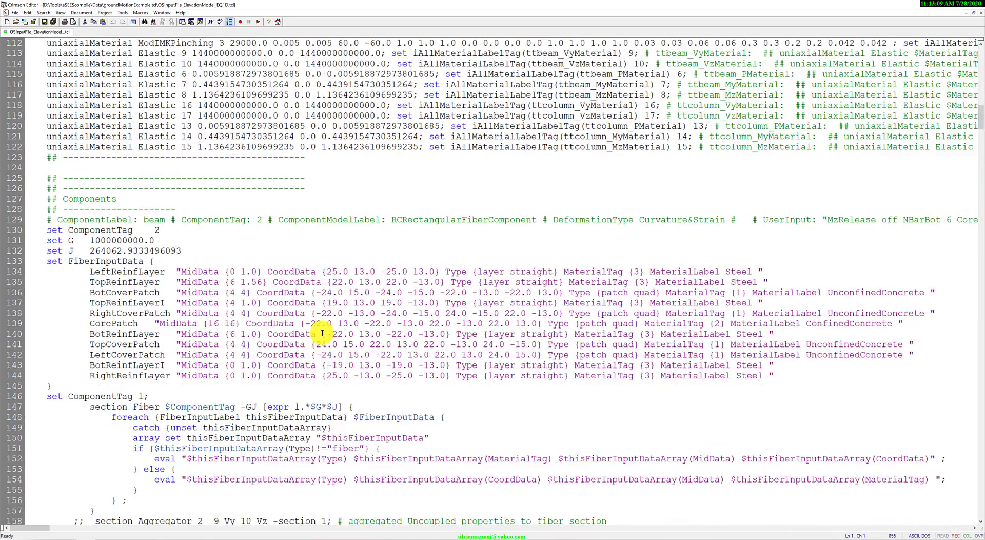
scroll(322, 333, down, 11)
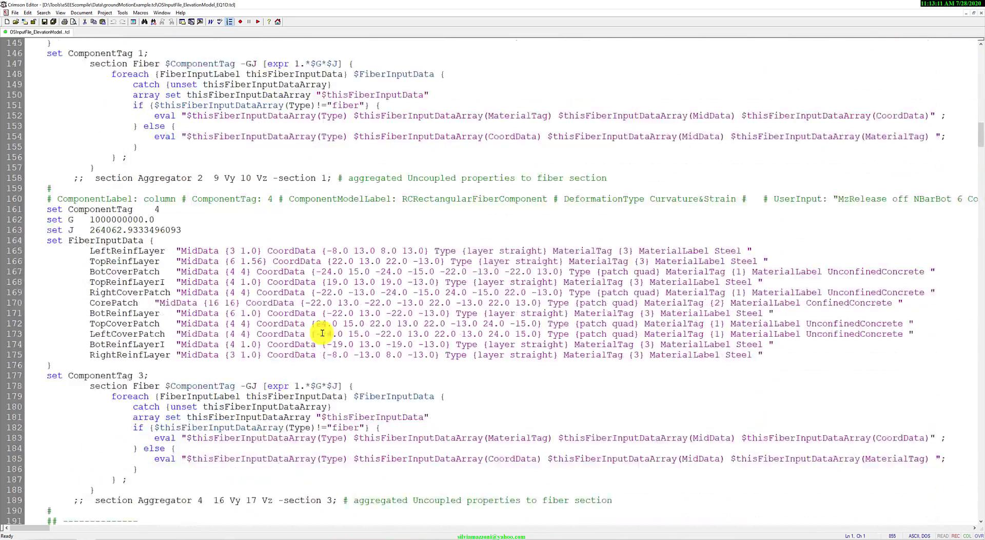
scroll(322, 333, down, 12)
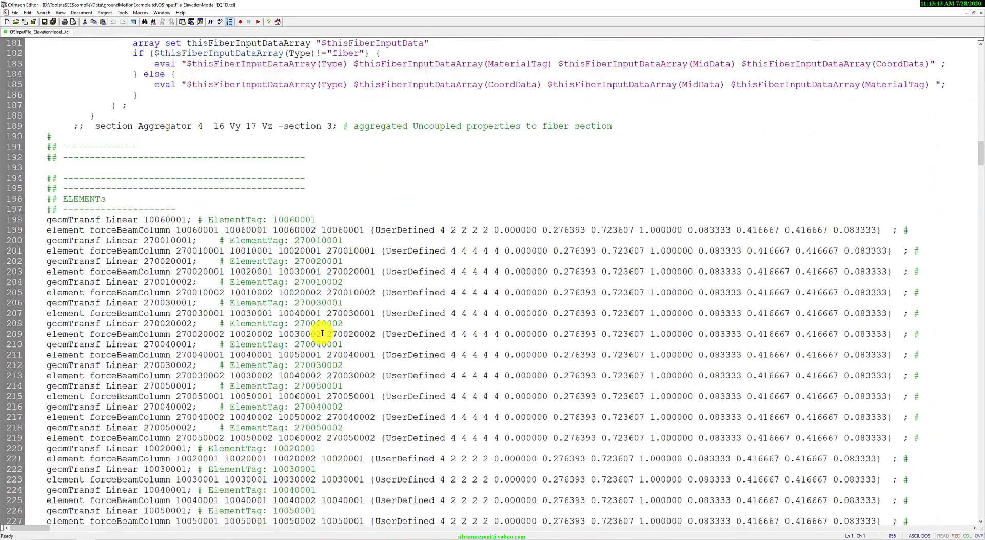
- Review the recorders, gravity loads, nodal masses, static-analysis settings and modal-period commands, continuing to the Transient Analysis section
scroll(322, 332, down, 13)
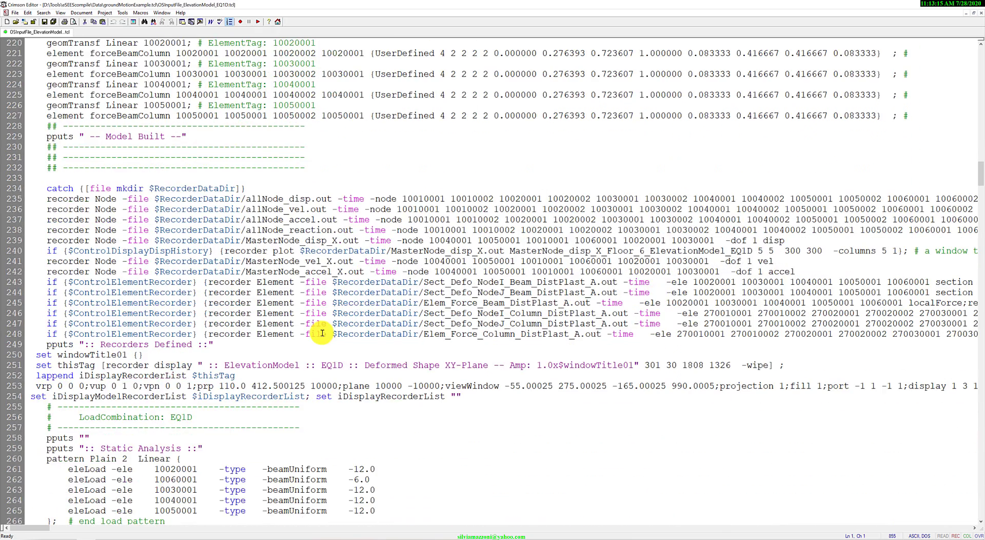
scroll(322, 332, down, 6)
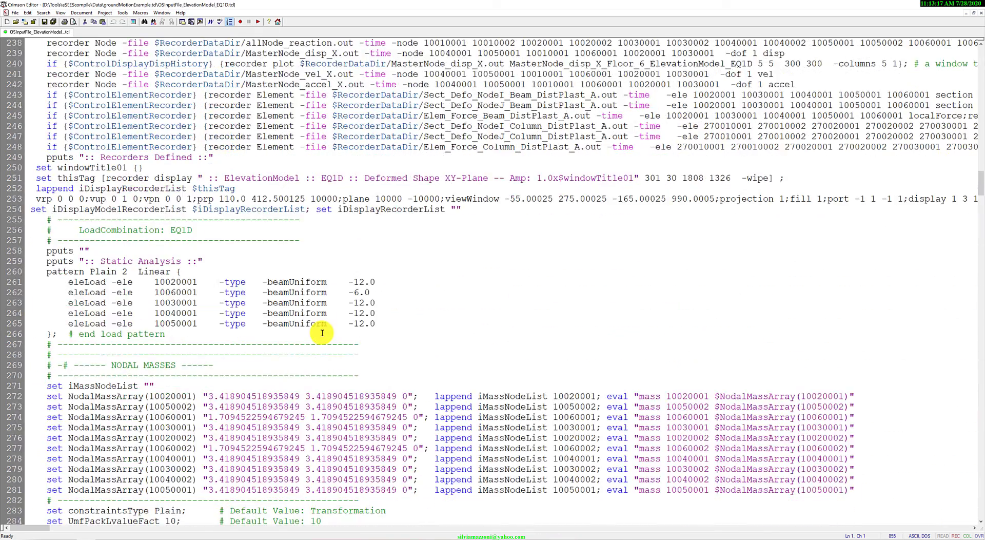
scroll(322, 333, down, 11)
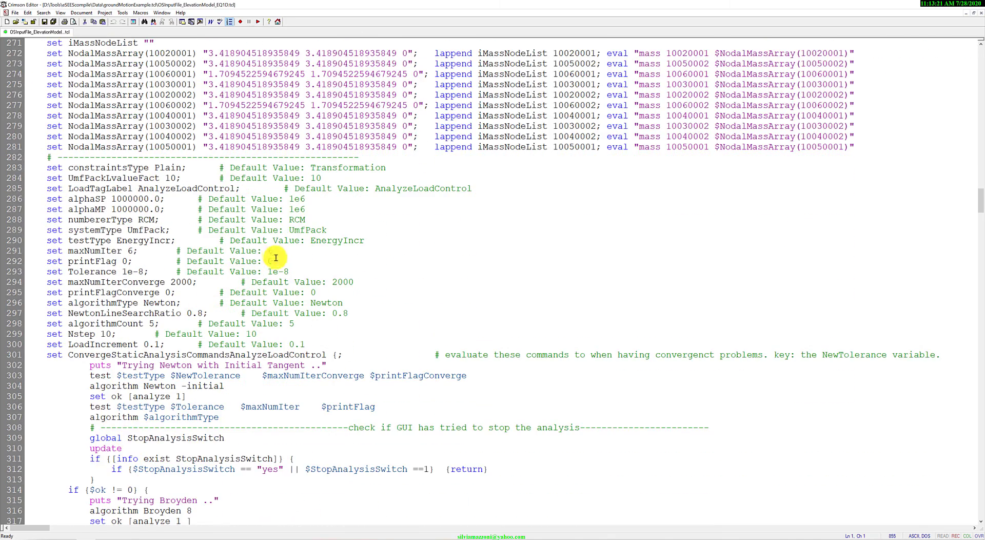
scroll(281, 326, down, 12)
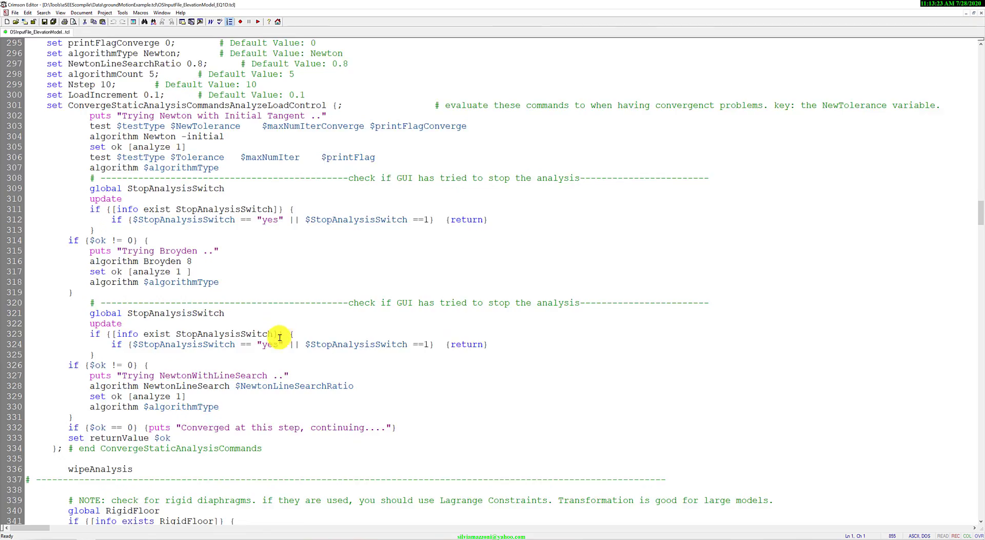
scroll(279, 341, down, 20)
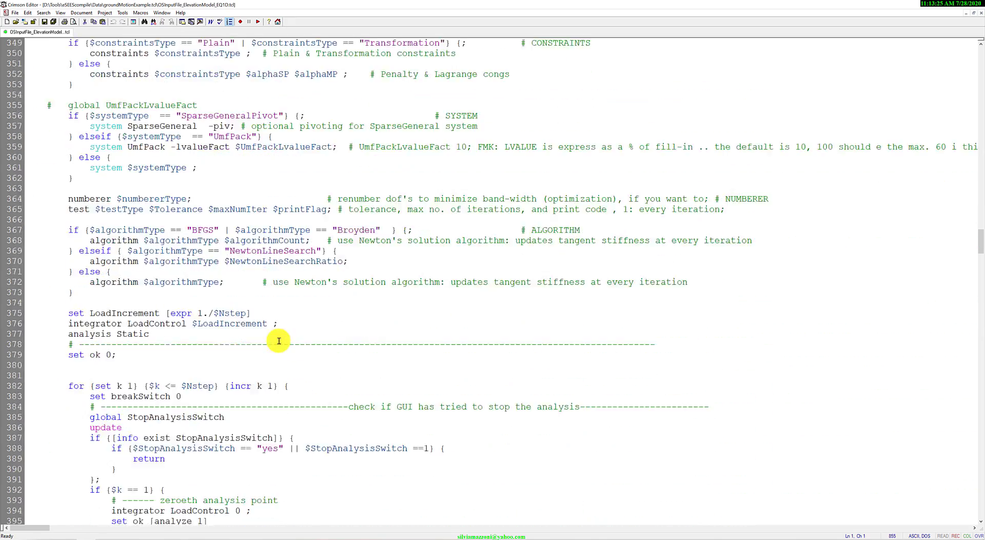
scroll(279, 341, down, 19)
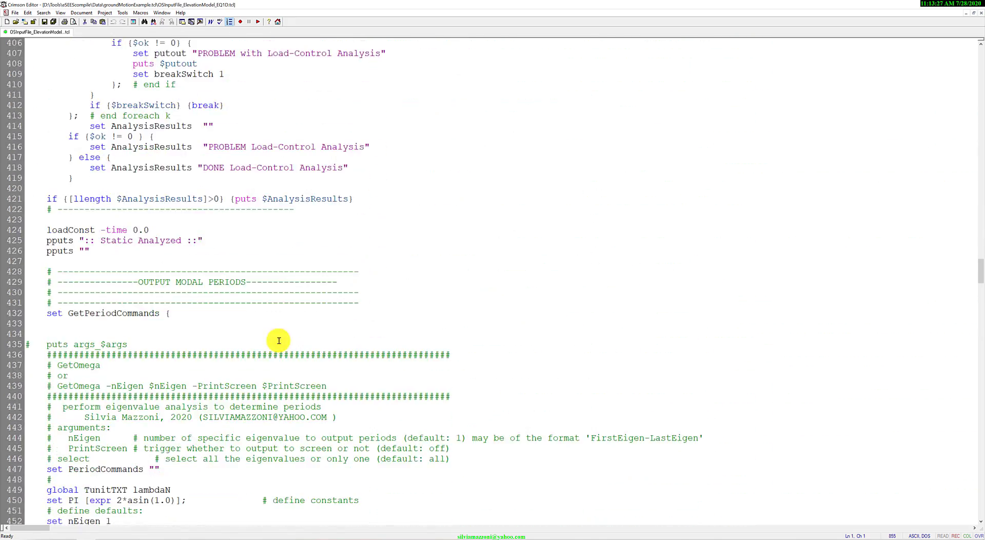
scroll(279, 341, down, 18)
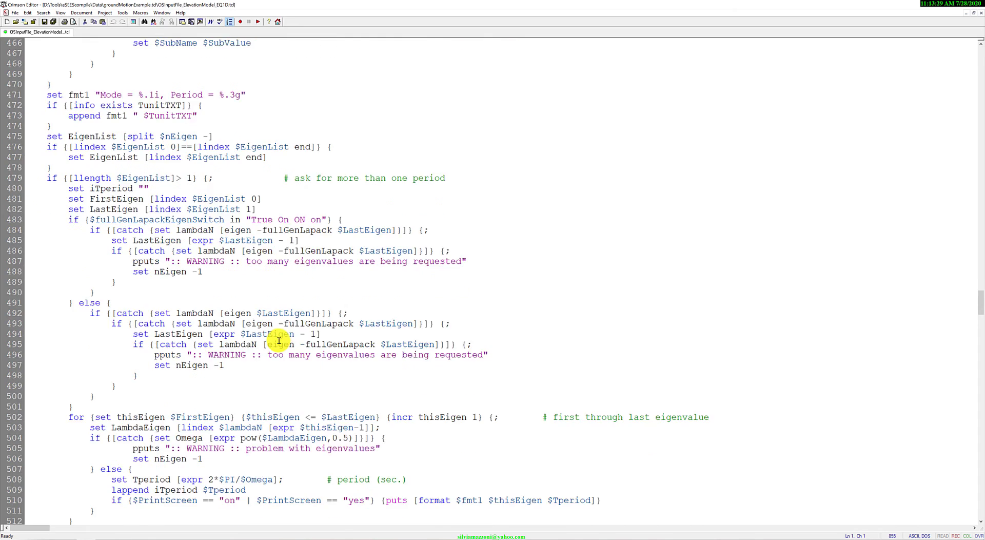
scroll(278, 340, down, 18)
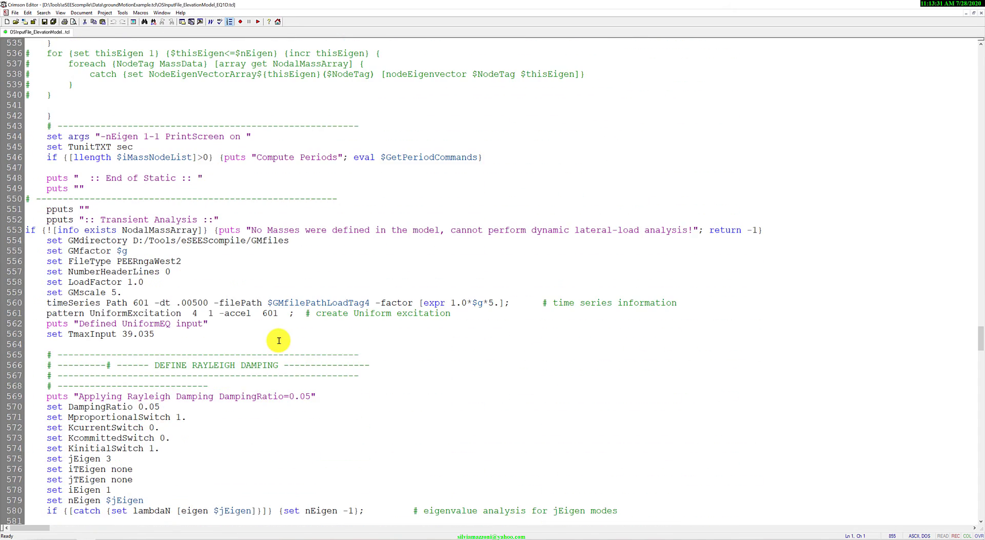
- In the Transient Analysis section, highlight the timeSeries line, the GMdirectory line and the timeSeries command name
scroll(279, 341, down, 1)
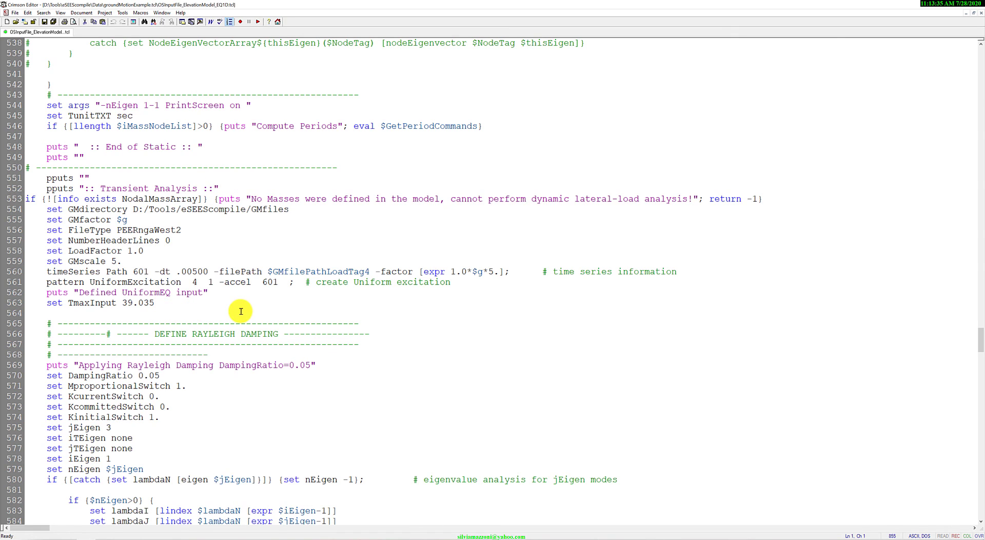
click(13, 273)
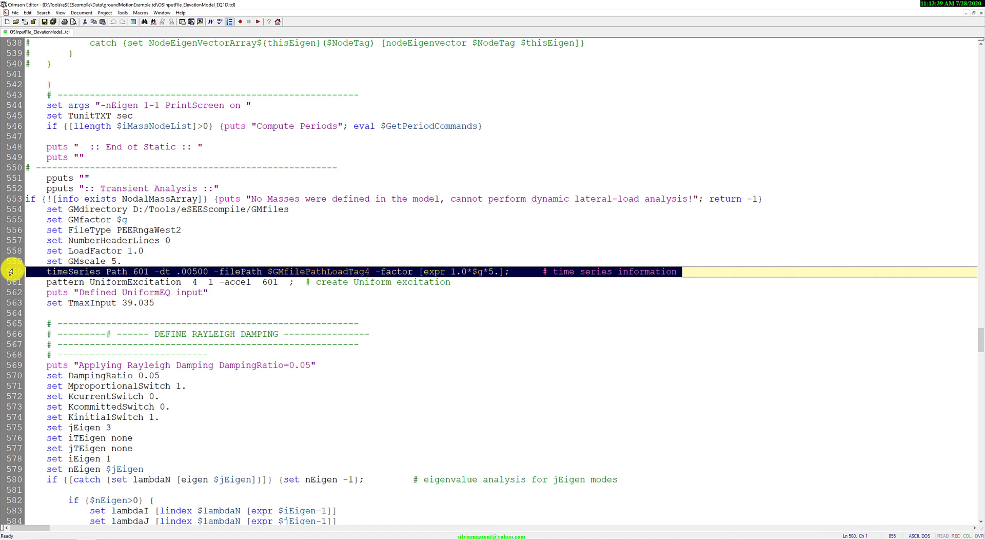
click(8, 210)
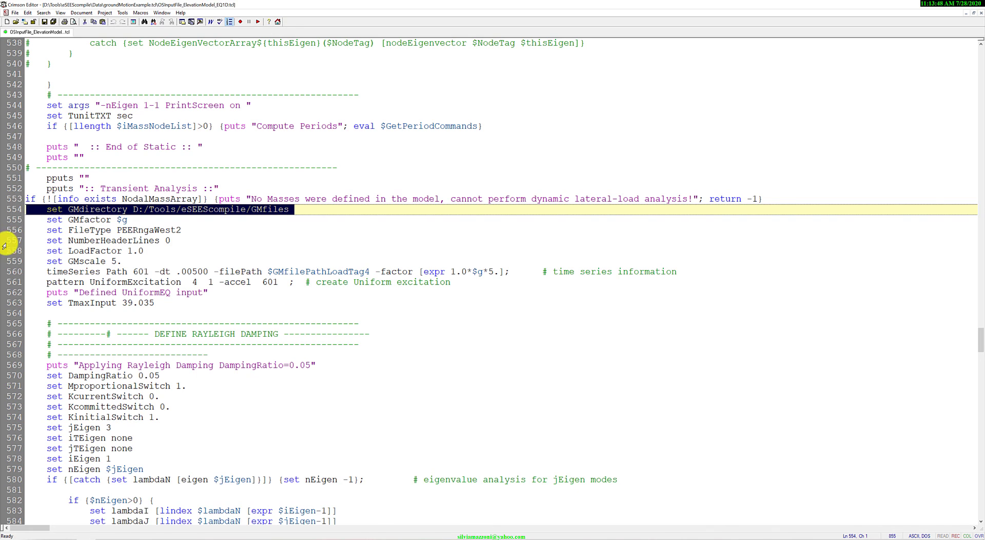
double_click(72, 273)
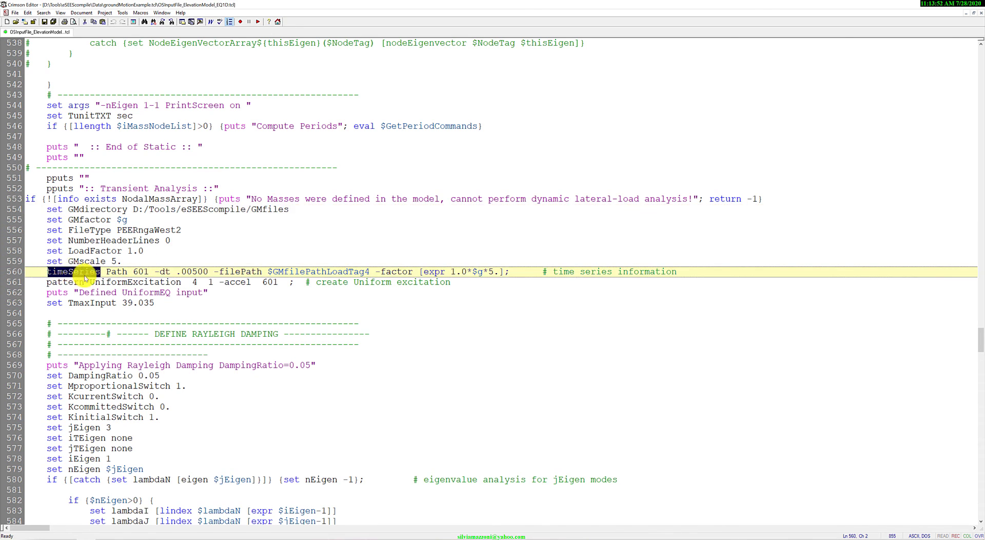
- Find where GMfilePathLoadTag4 is defined at the start of the file and return to its use in the timeSeries line
double_click(299, 271)
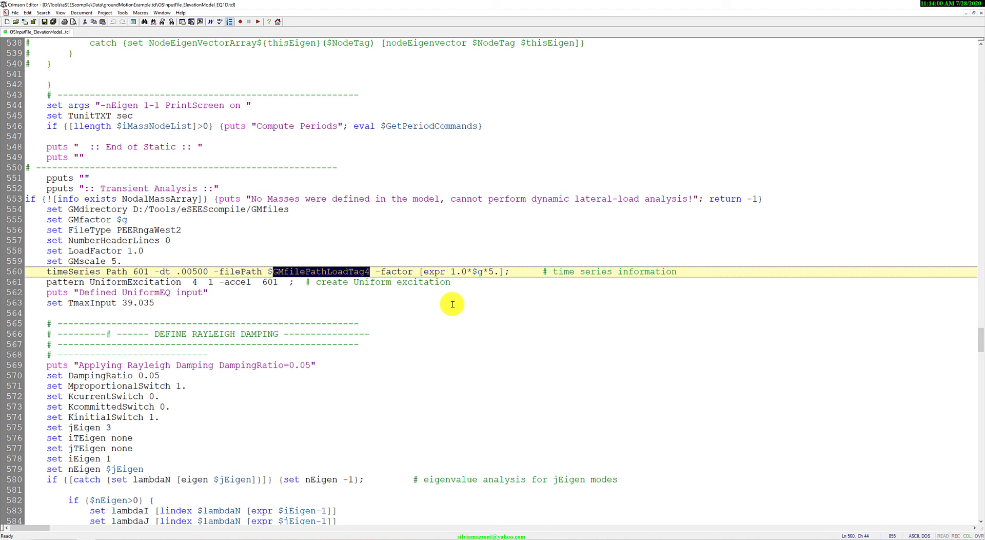
key(ctrl+F3)
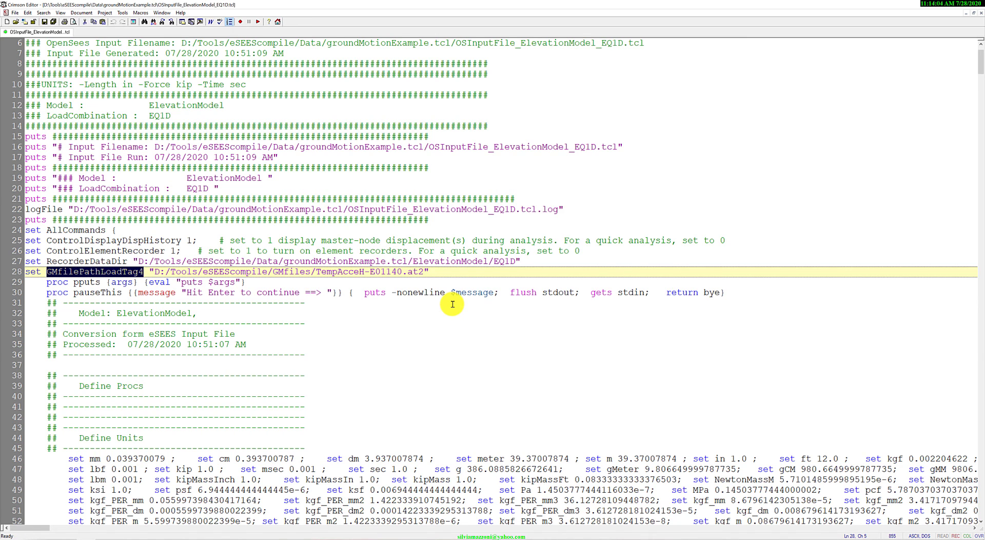
key(ctrl+F3)
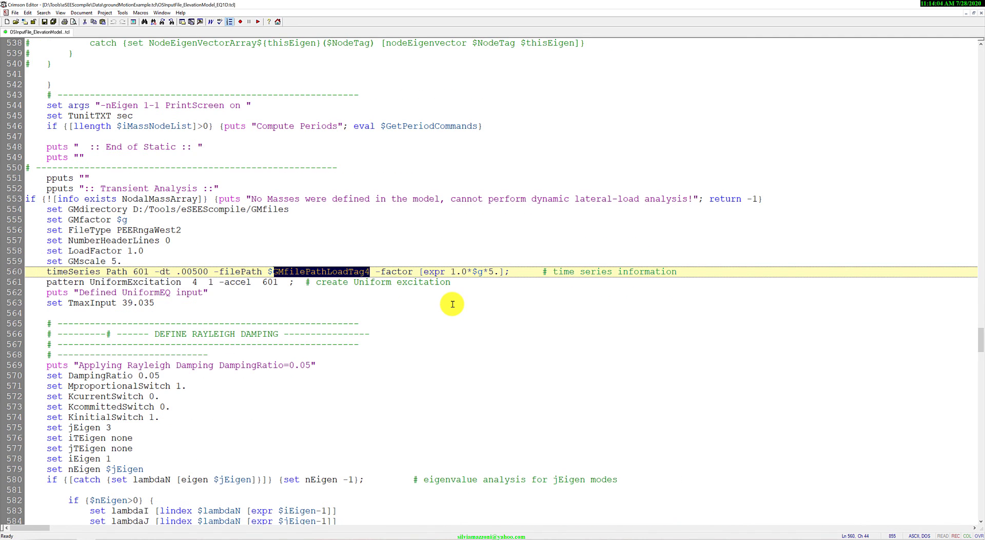
- Highlight the scale factor 5. in the timeSeries line and the series tag 601 referenced by the UniformExcitation pattern
double_click(491, 272)
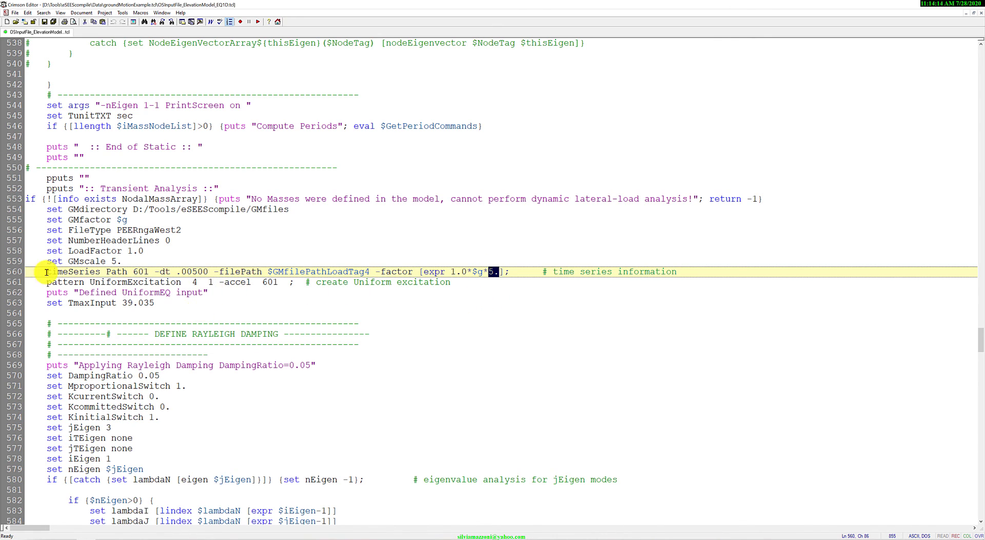
click(92, 281)
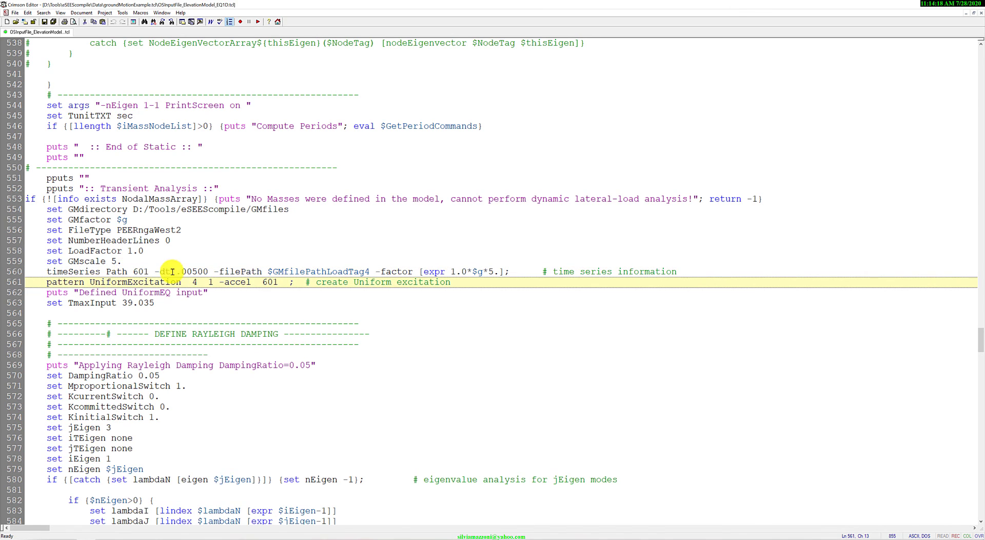
double_click(72, 271)
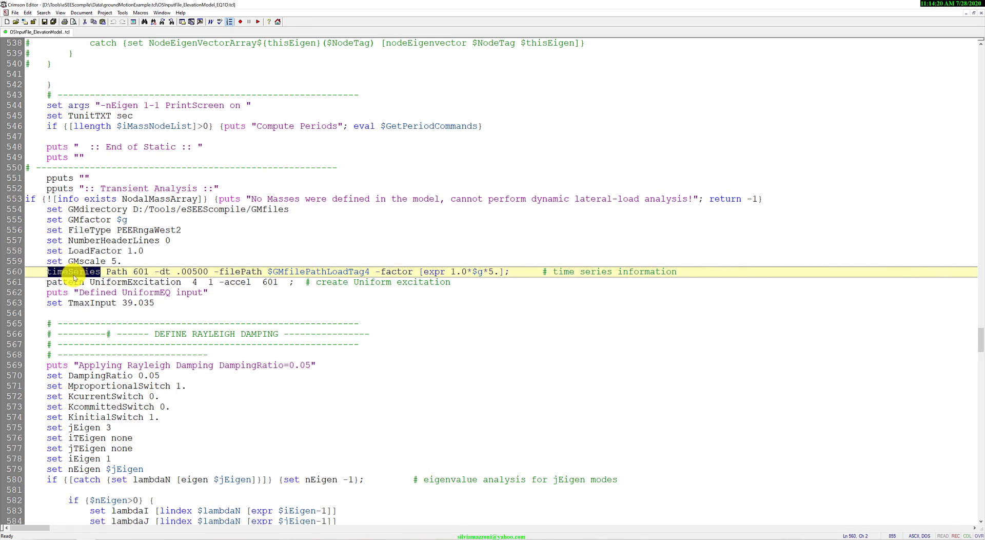
double_click(269, 282)
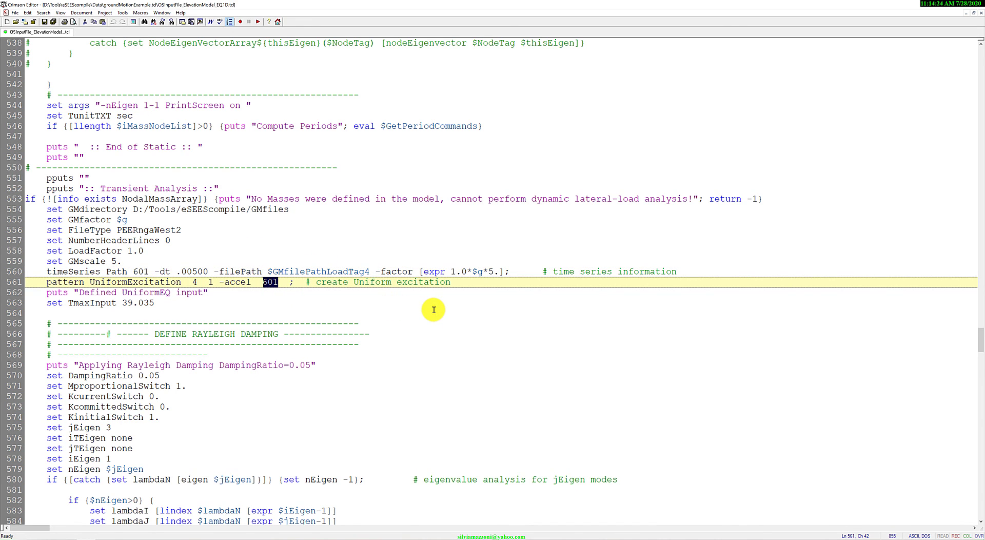
- Read the Rayleigh damping and time-history analysis commands through to the end of the file, and go back up to the modal-period section
scroll(433, 310, down, 1)
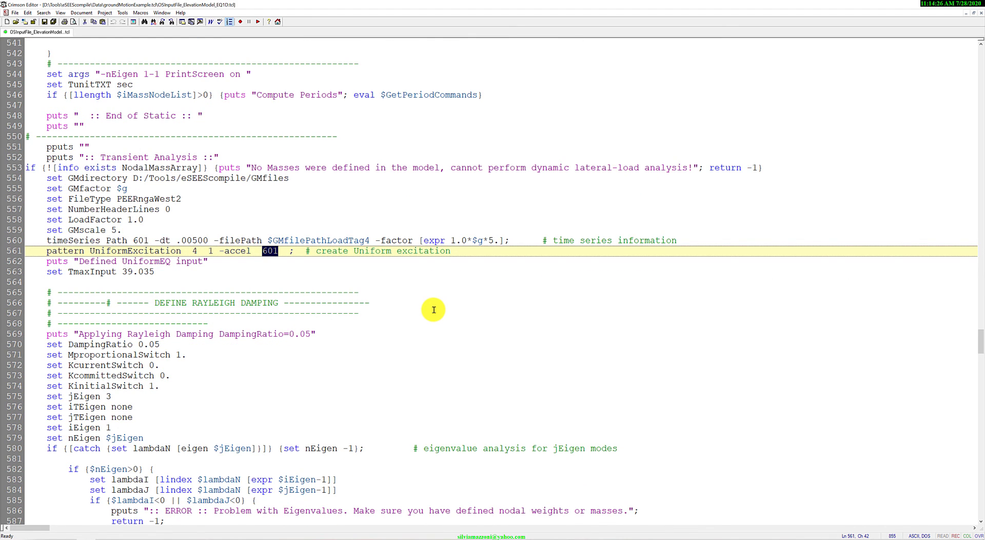
scroll(434, 310, down, 1)
scroll(434, 310, down, 10)
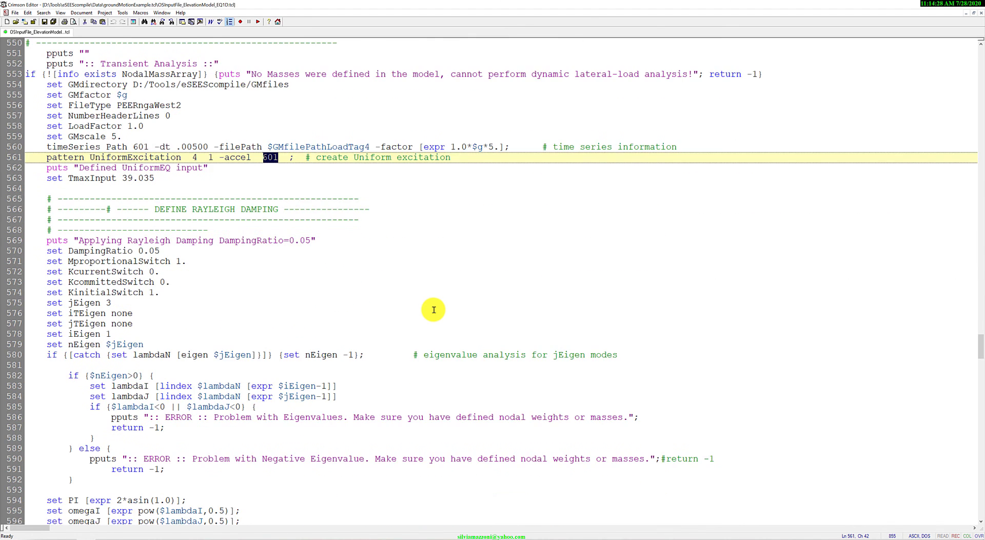
scroll(434, 310, down, 10)
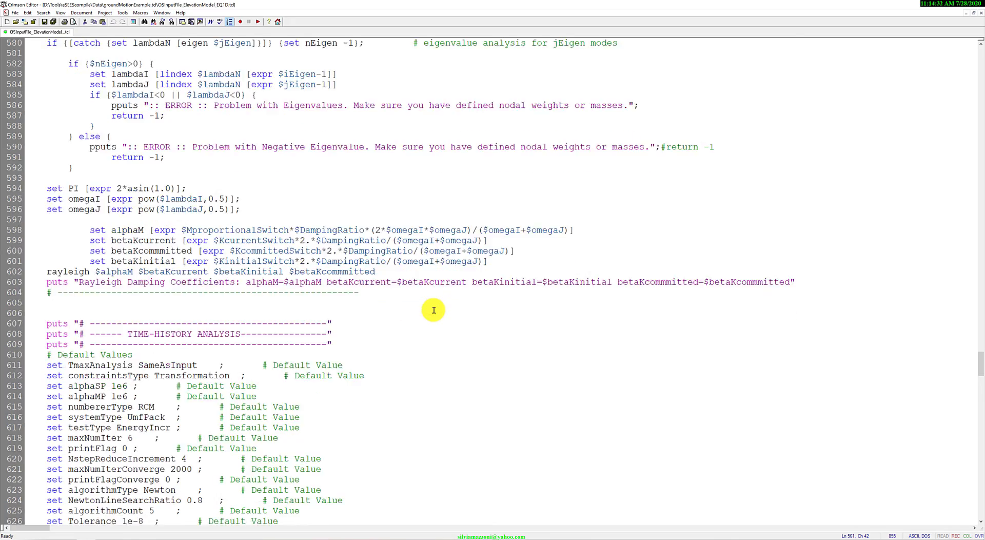
scroll(434, 310, down, 20)
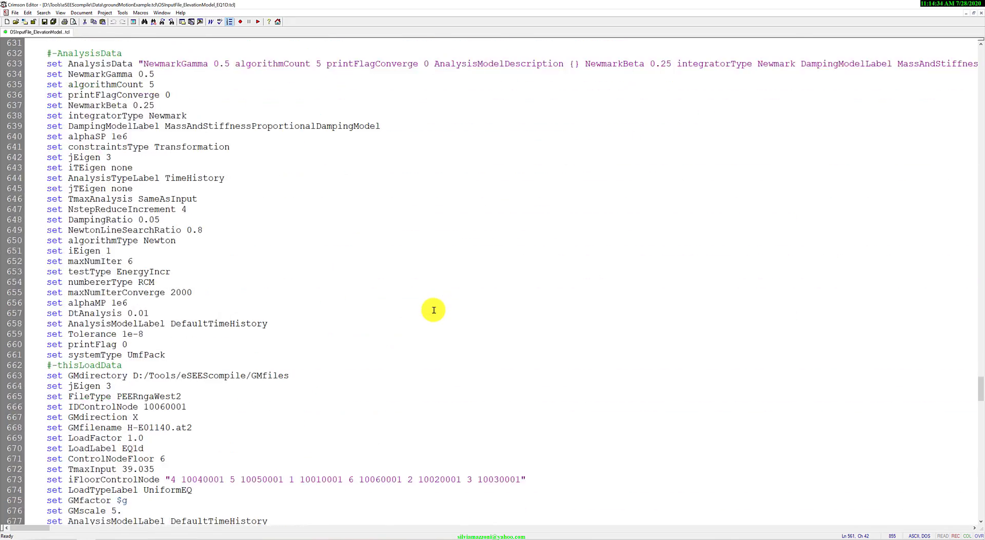
scroll(434, 310, down, 20)
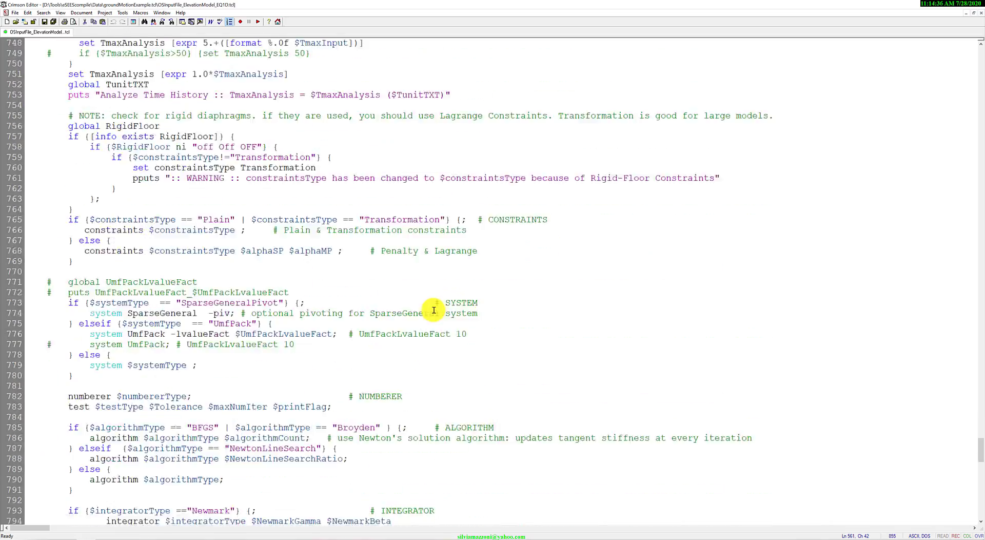
scroll(433, 310, down, 12)
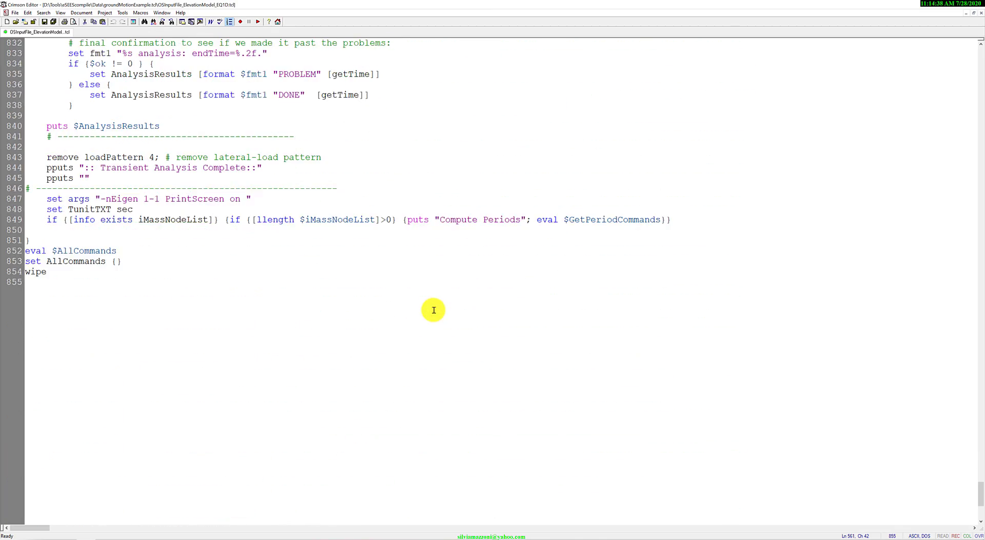
scroll(434, 309, up, 20)
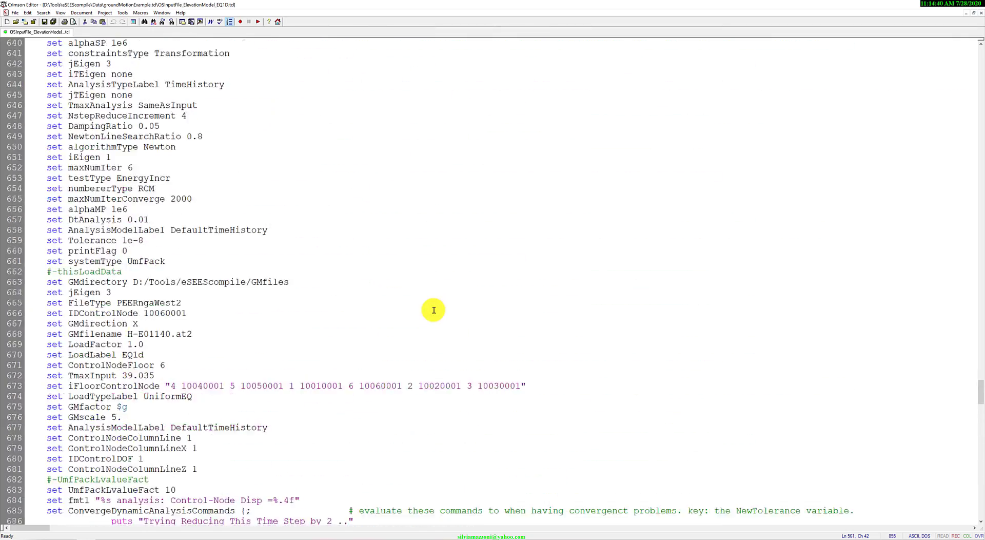
scroll(835, 76, up, 4)
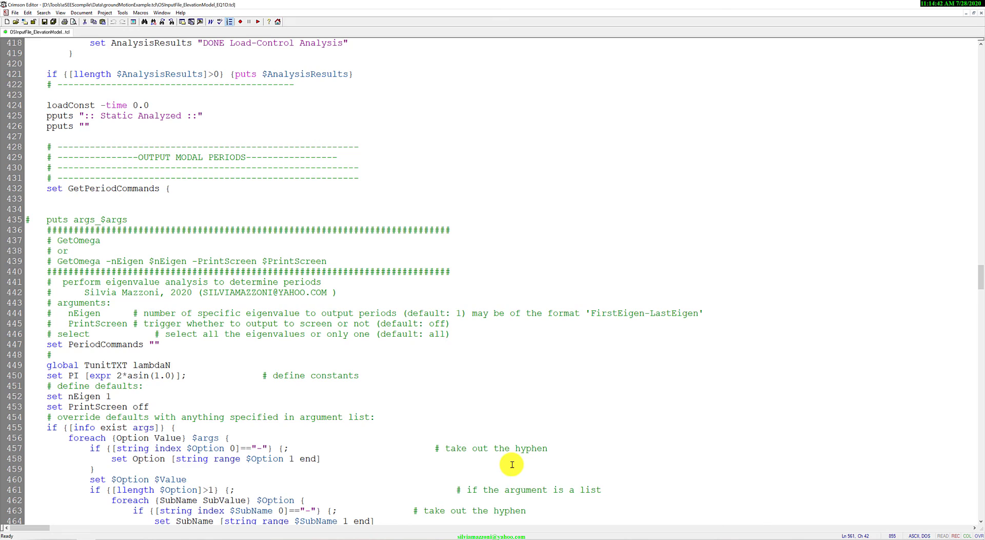